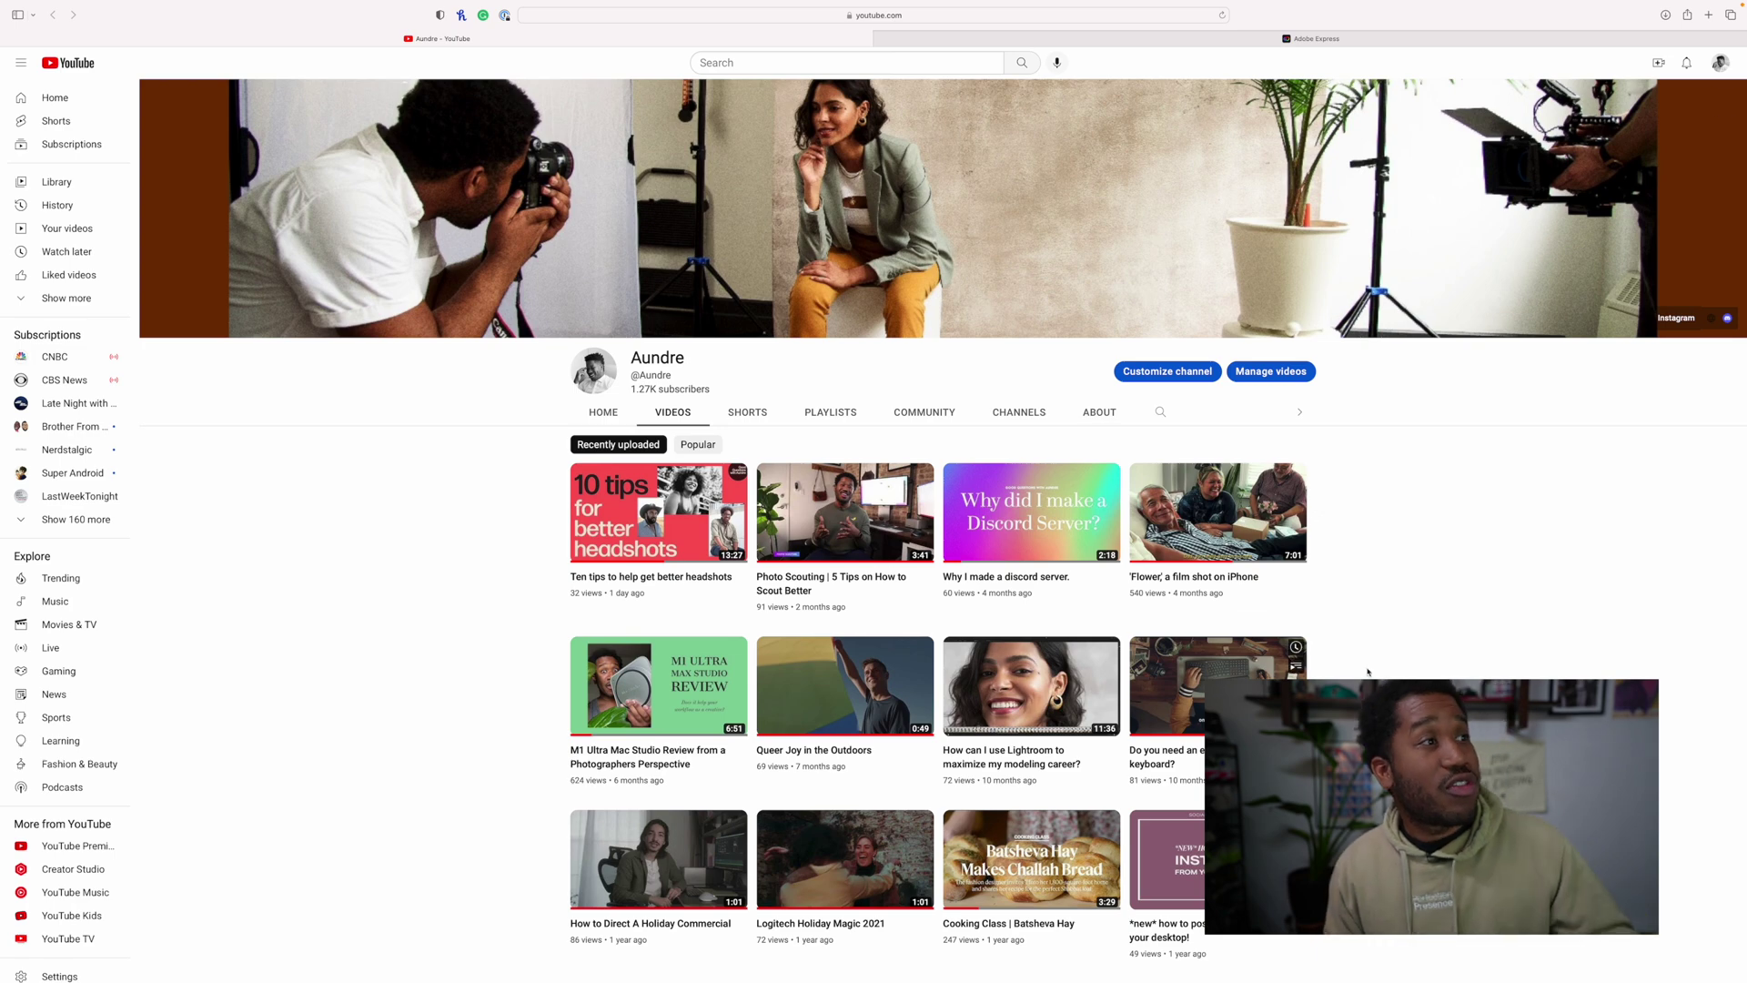
Create a new blank 1280 x 720 project using the Social Post YouTube thumbnail preset
scroll(1427, 644, down, 3)
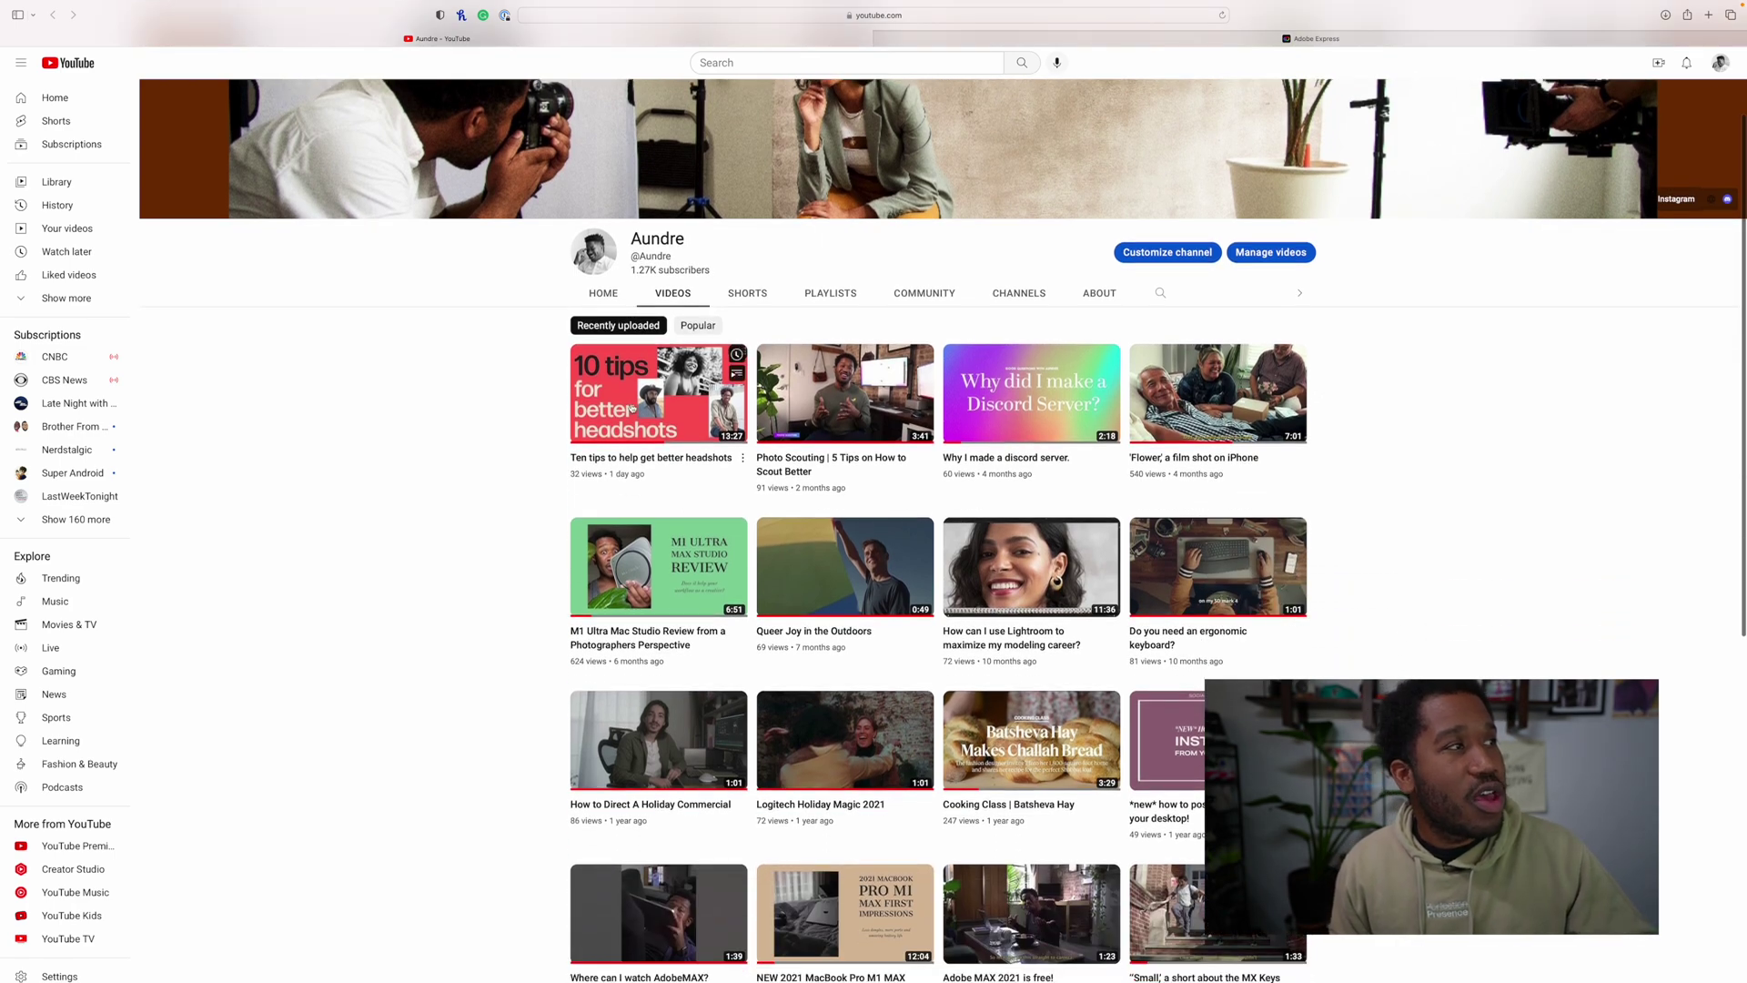
scroll(1036, 403, down, 1)
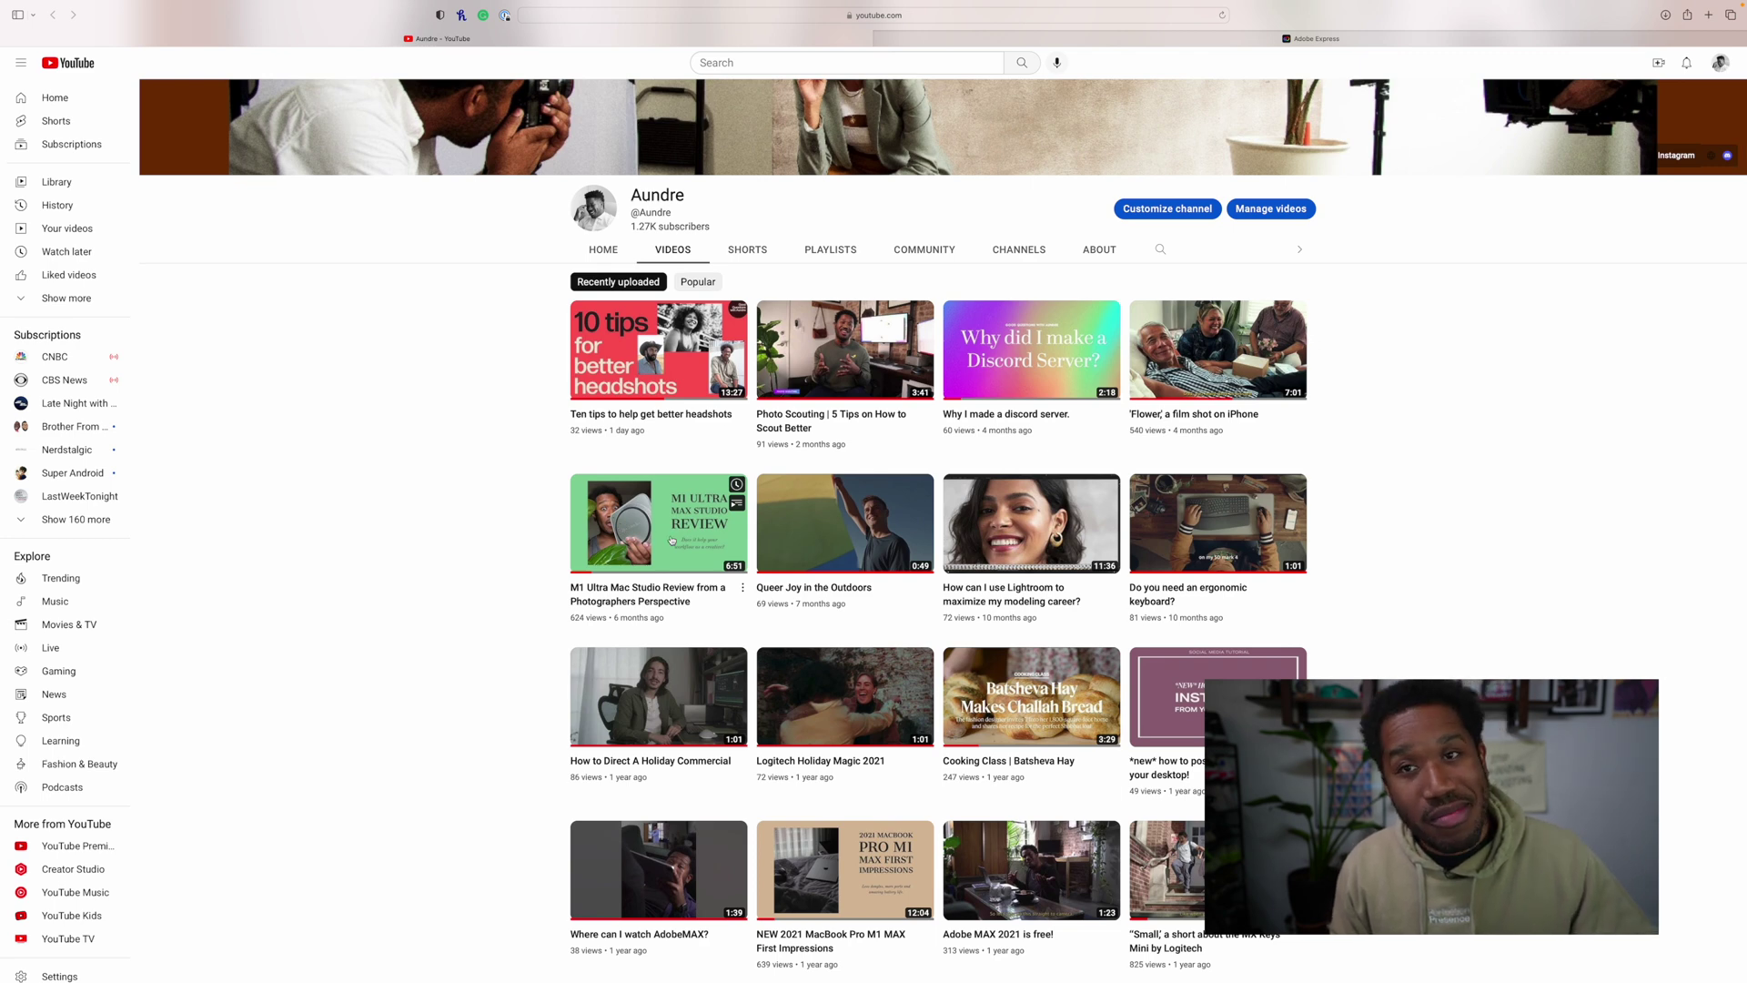
click(976, 40)
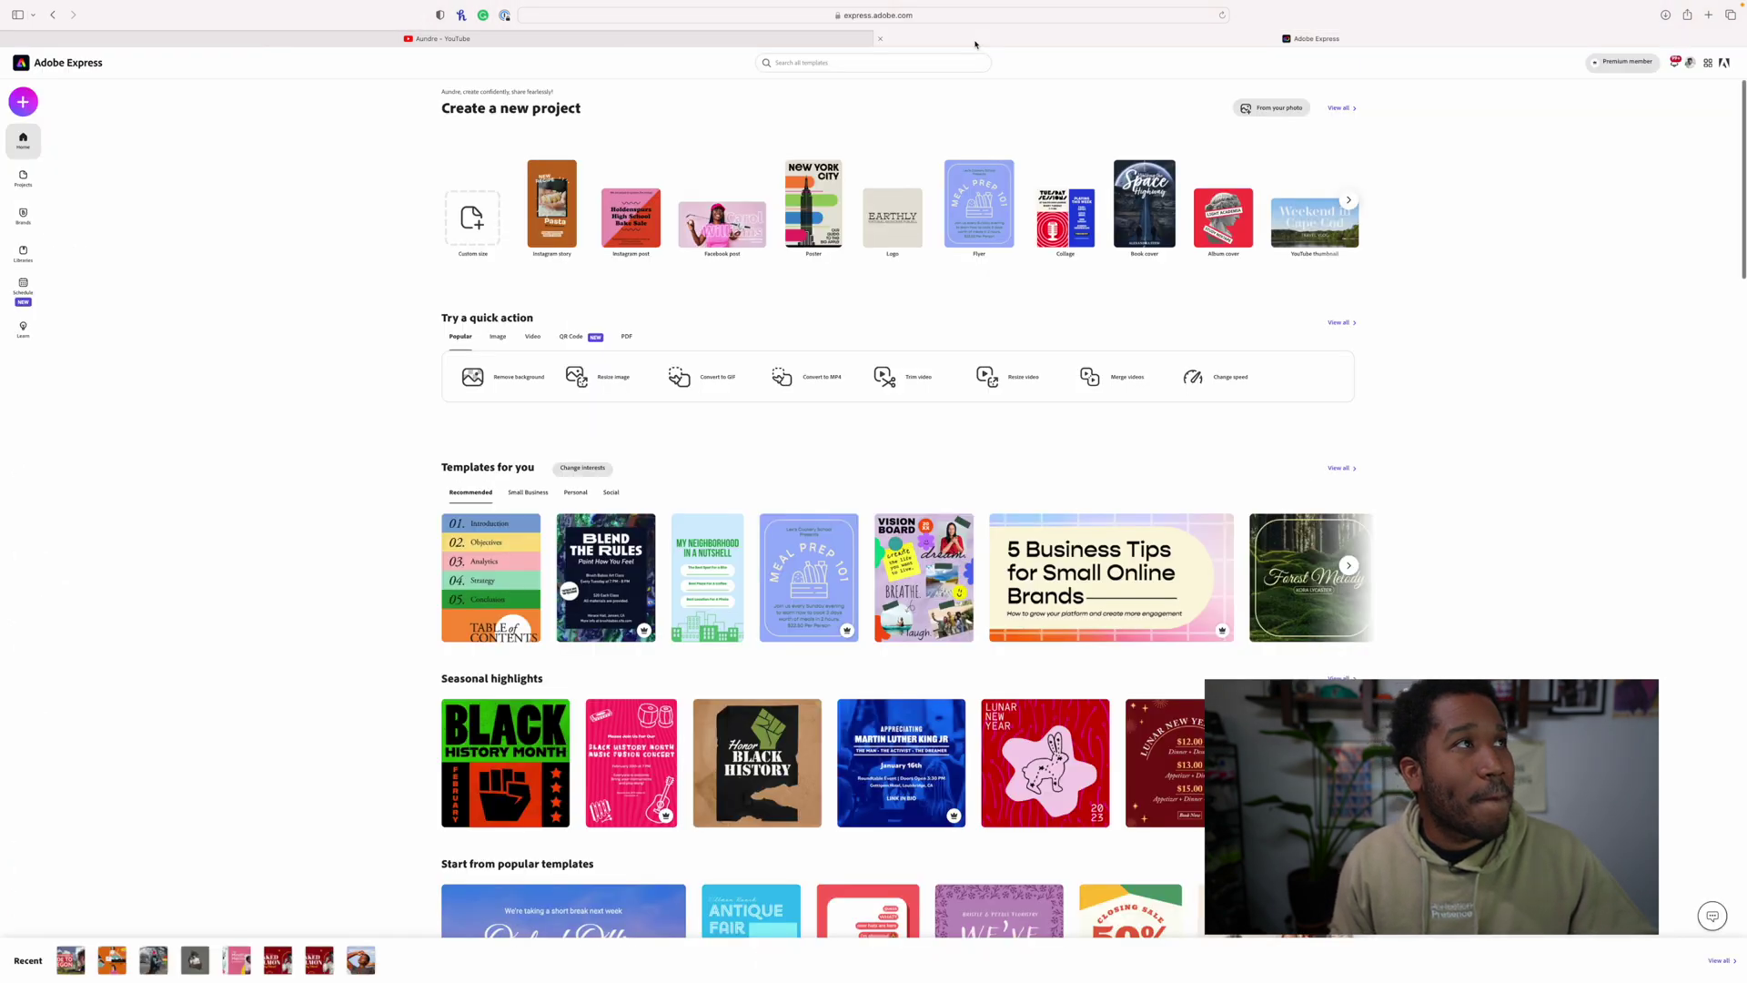
scroll(1559, 460, down, 2)
scroll(1559, 460, up, 2)
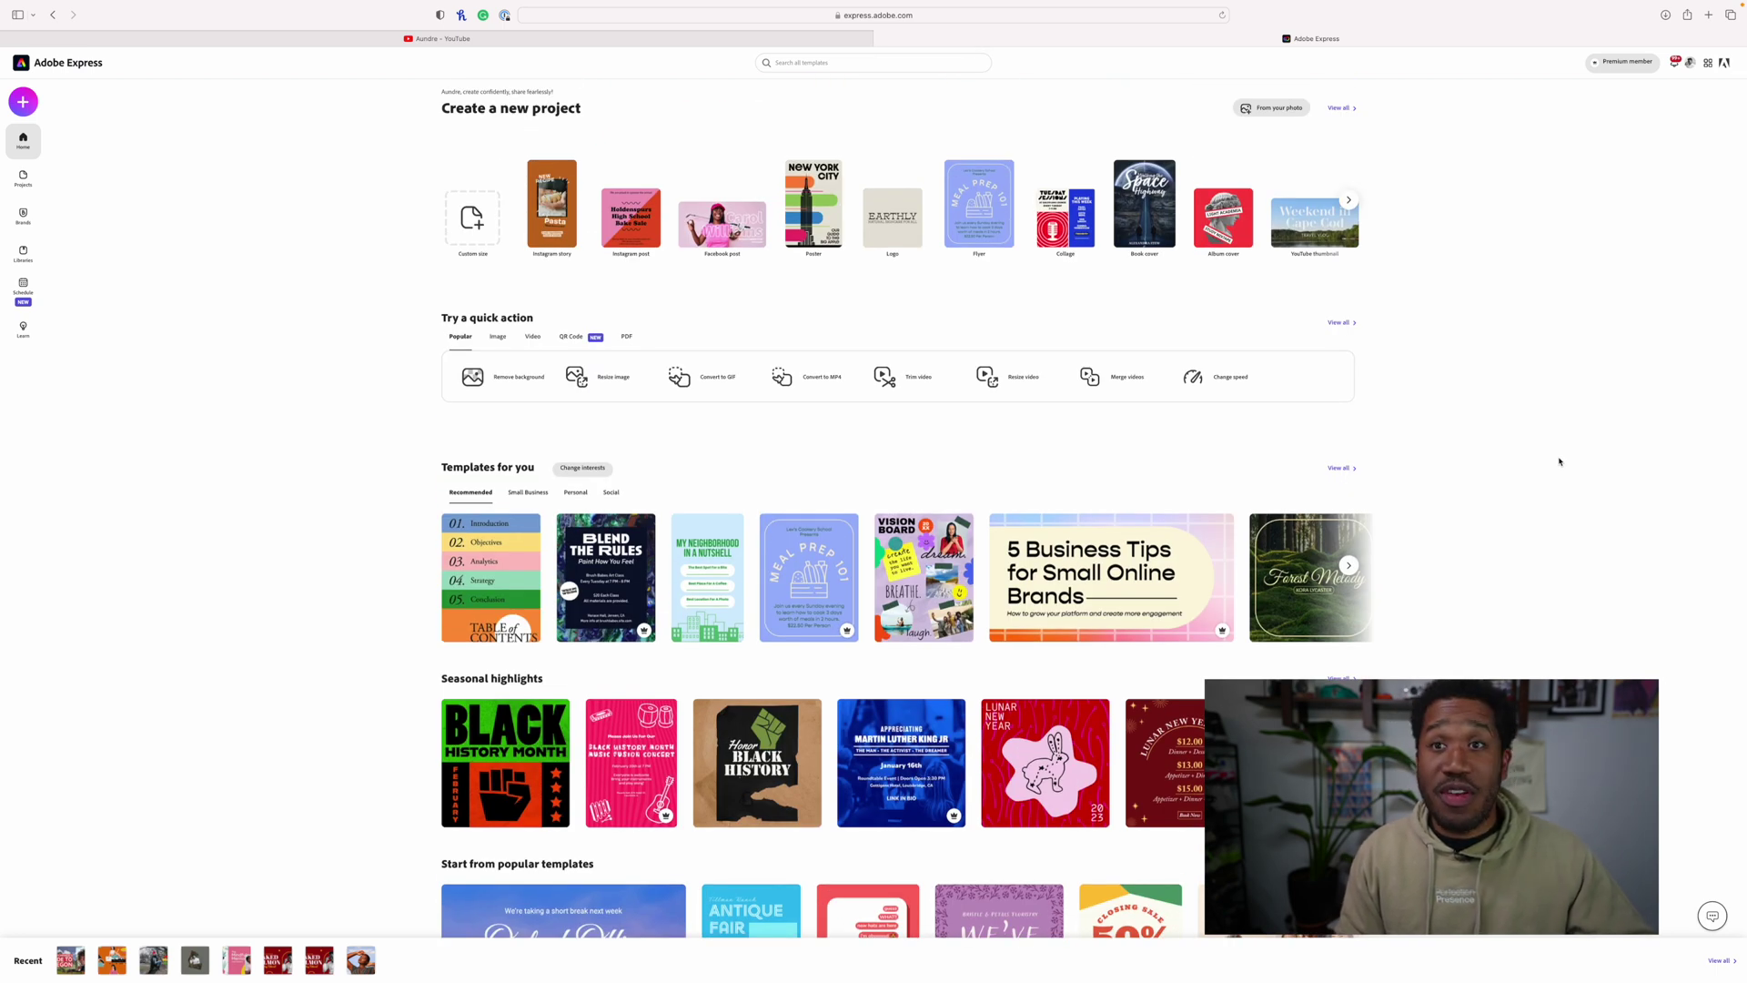
click(22, 101)
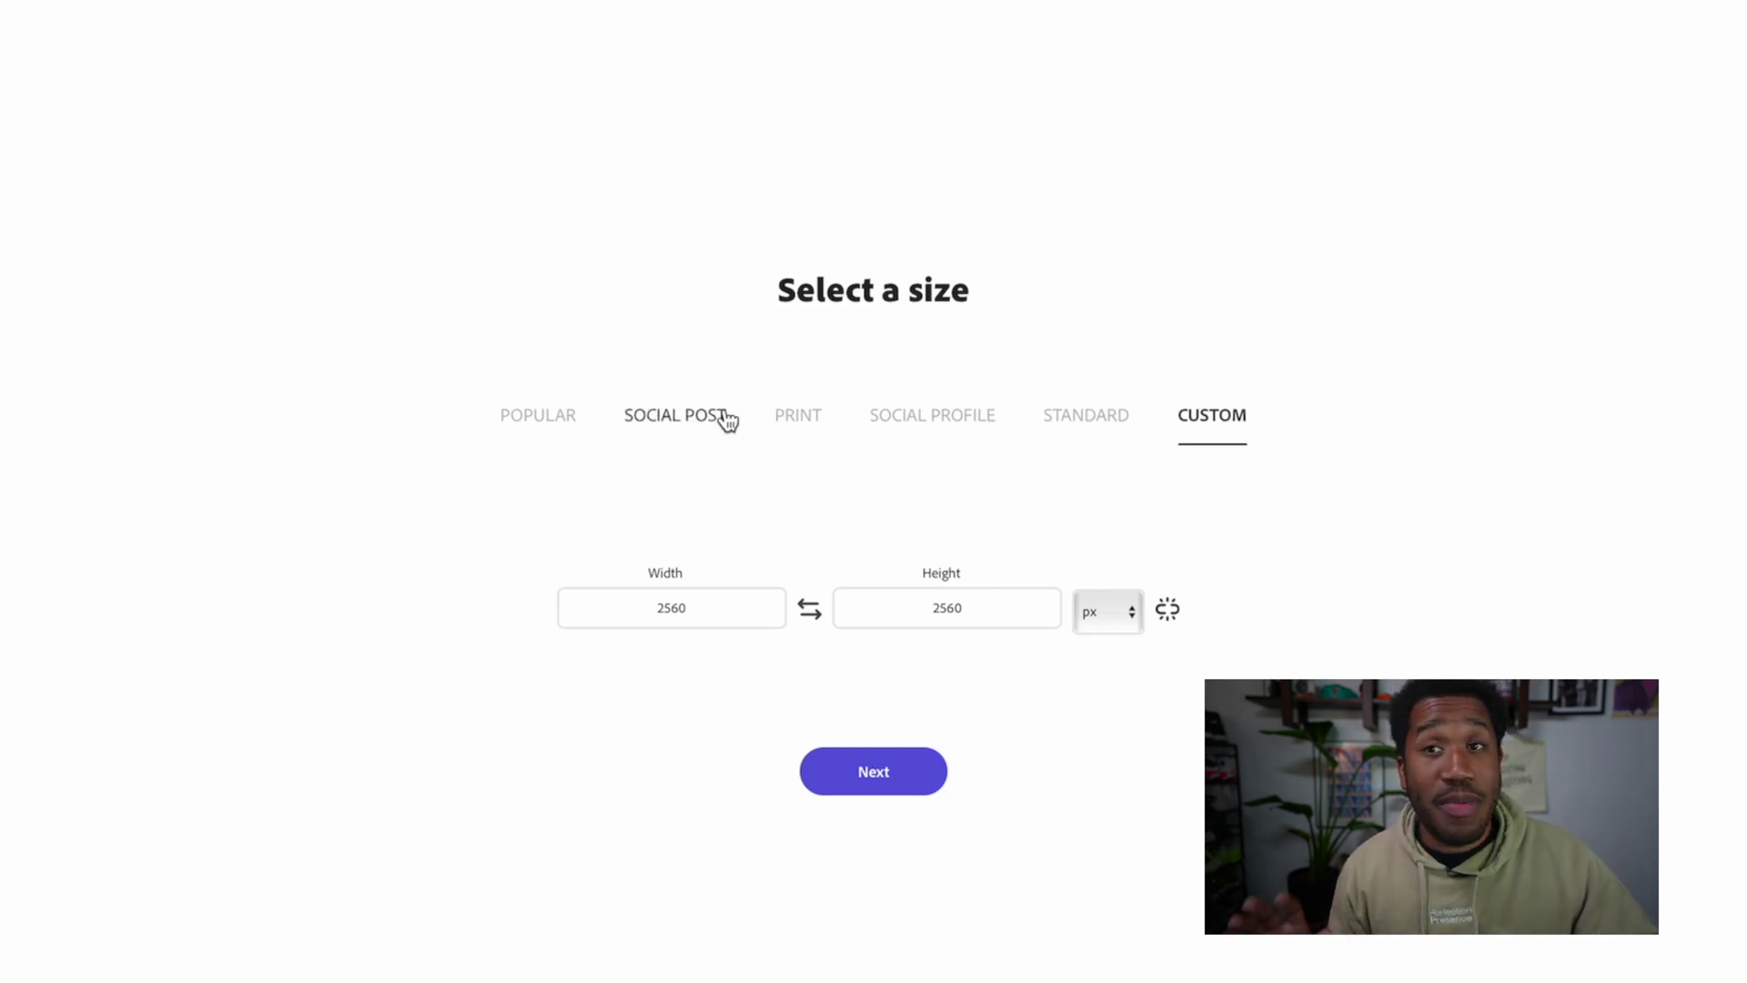
click(728, 420)
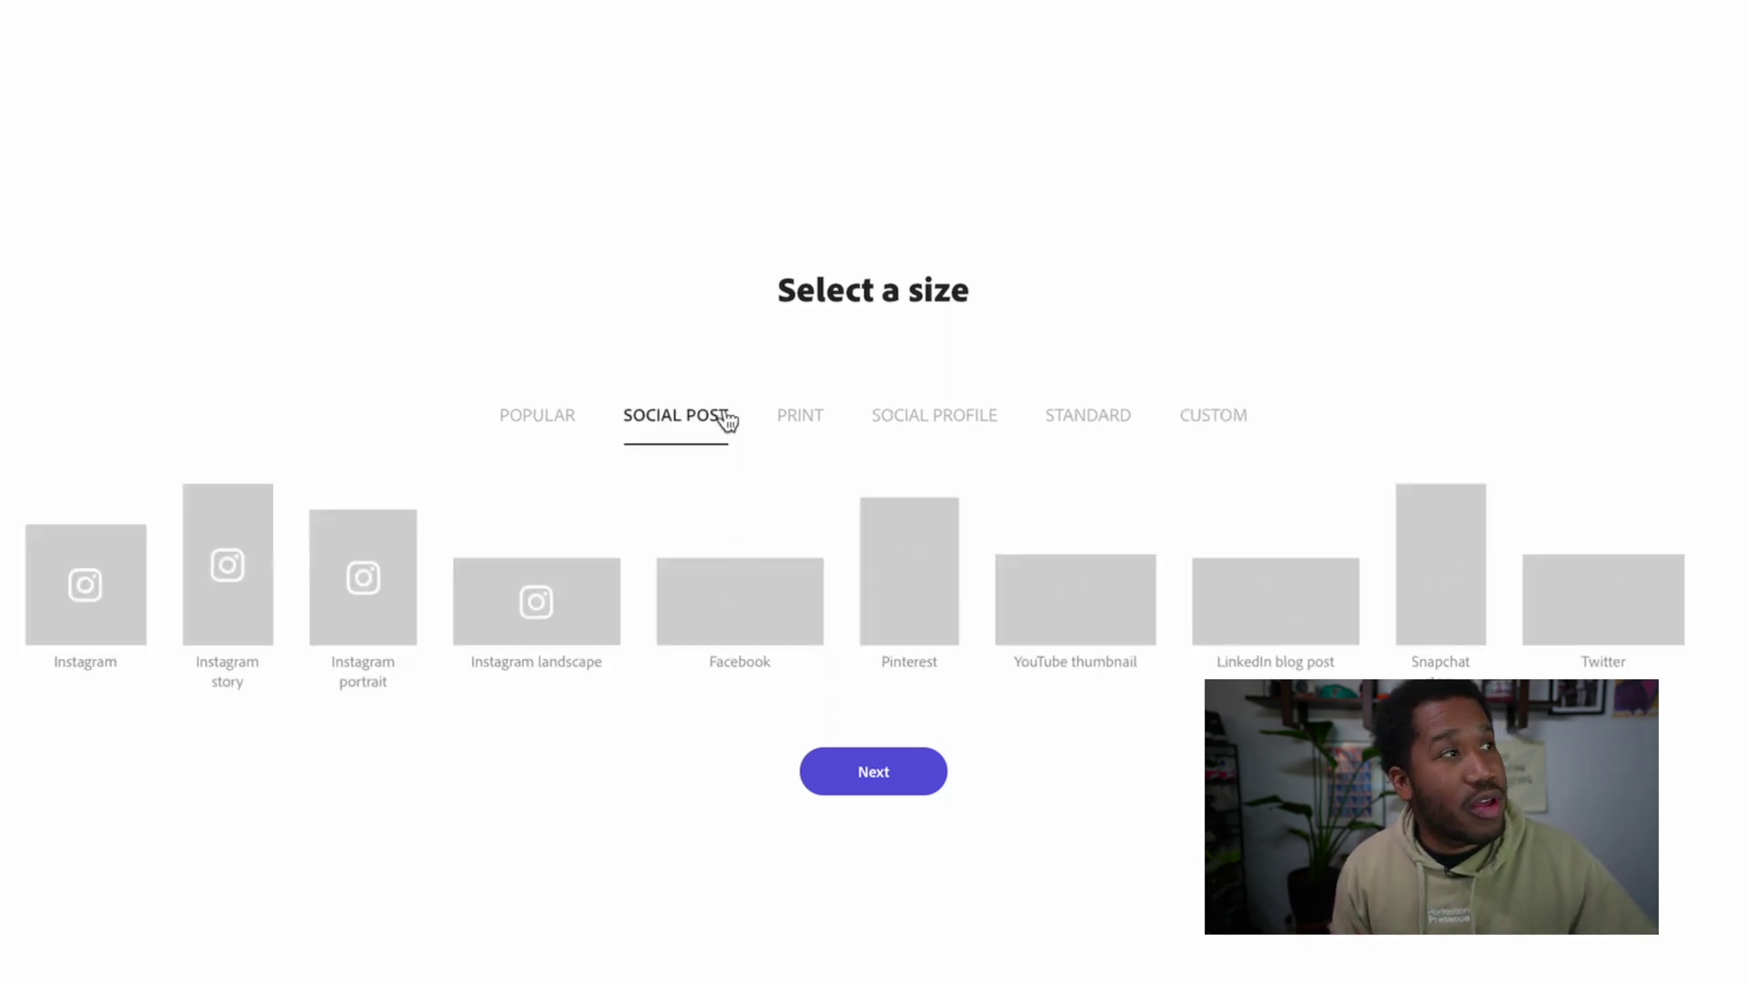
click(1114, 631)
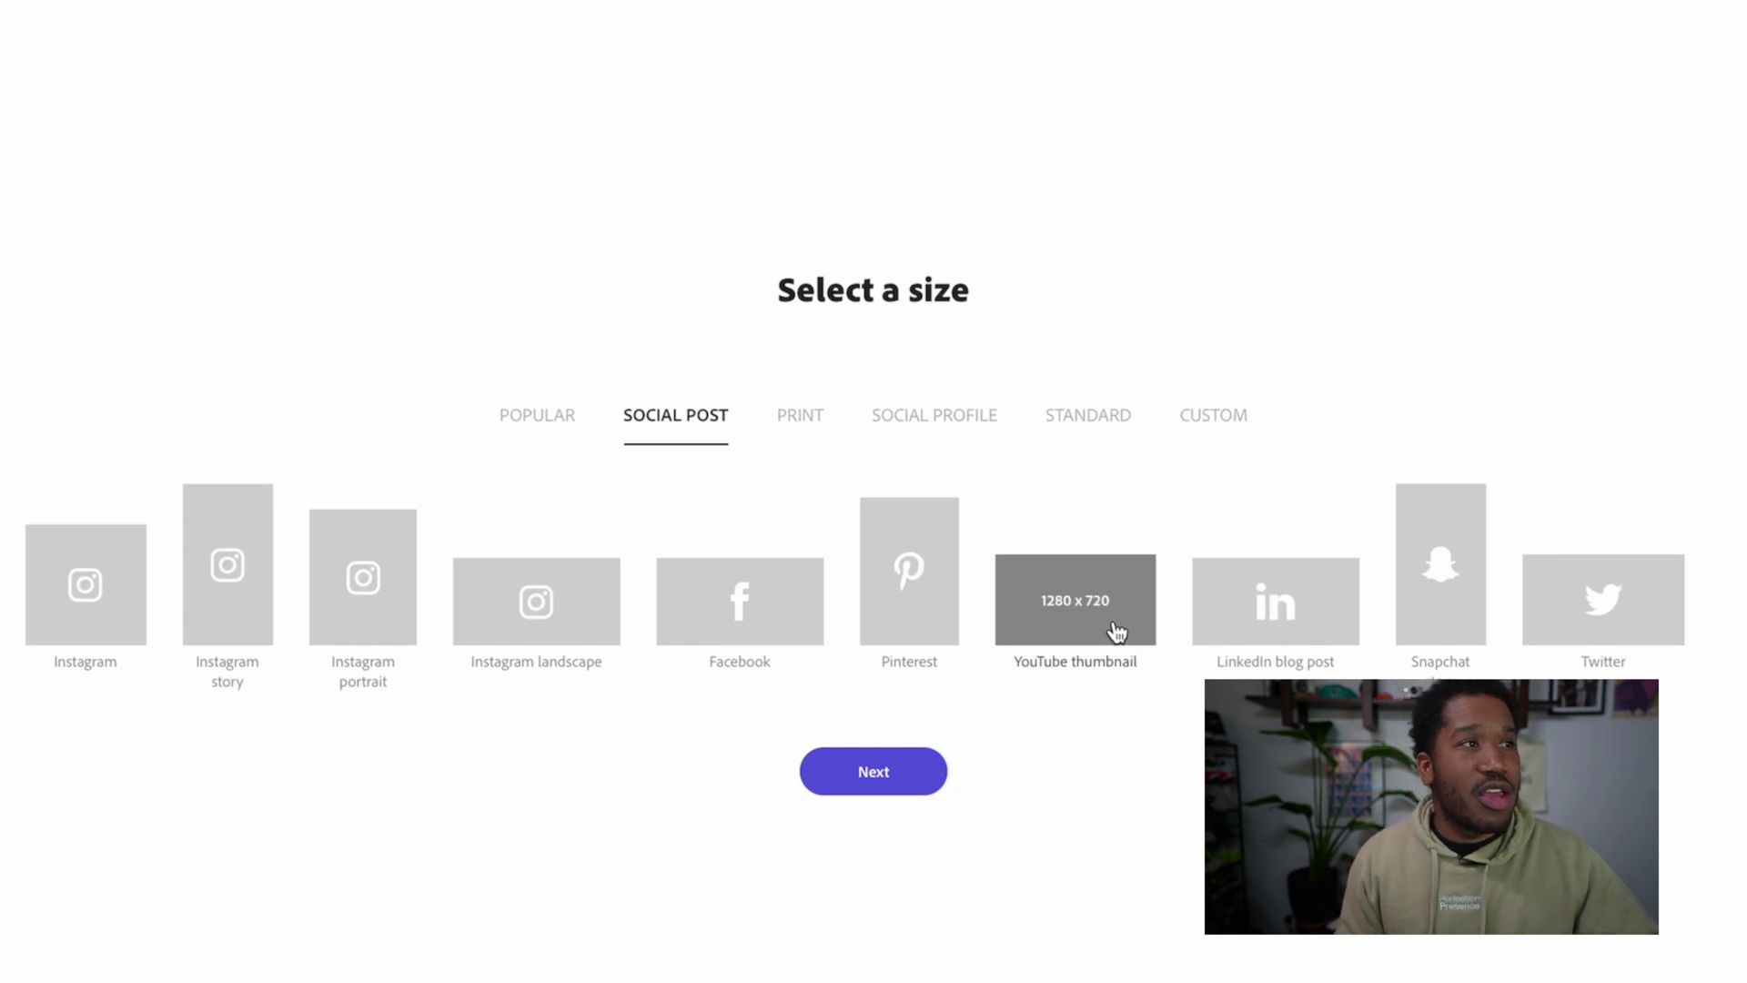
click(885, 781)
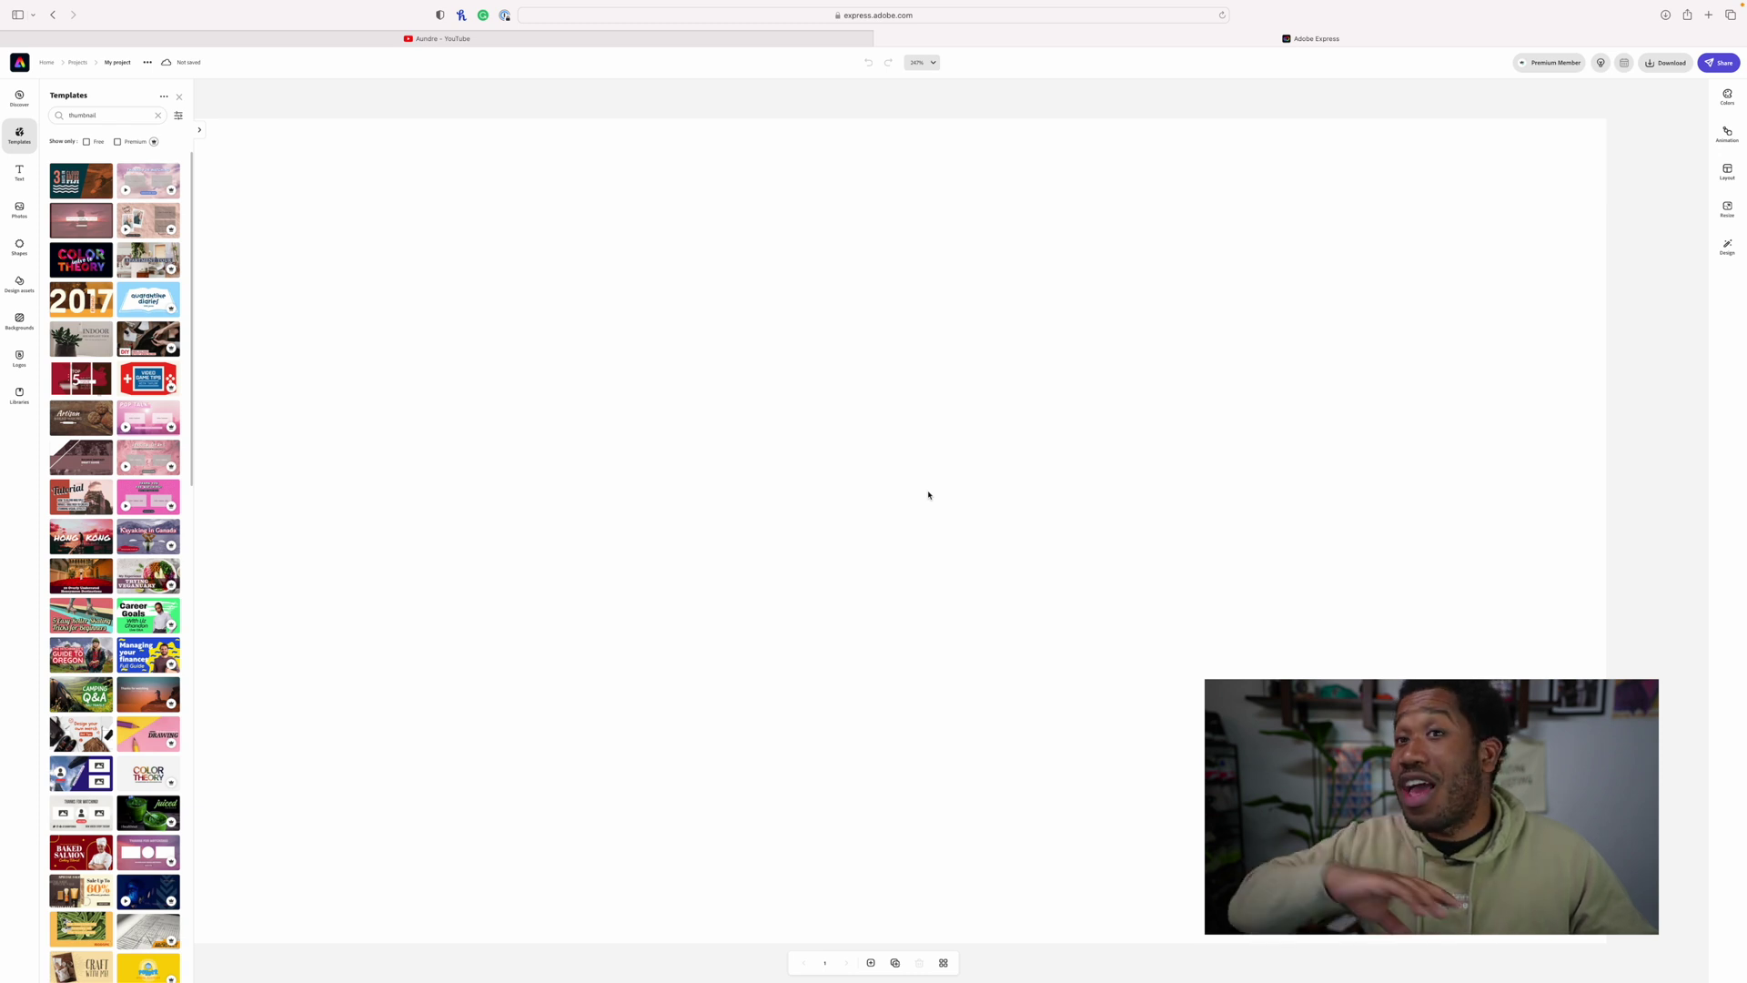
Apply the maroon Baked Salmon template from the thumbnail results to the canvas
scroll(114, 597, down, 3)
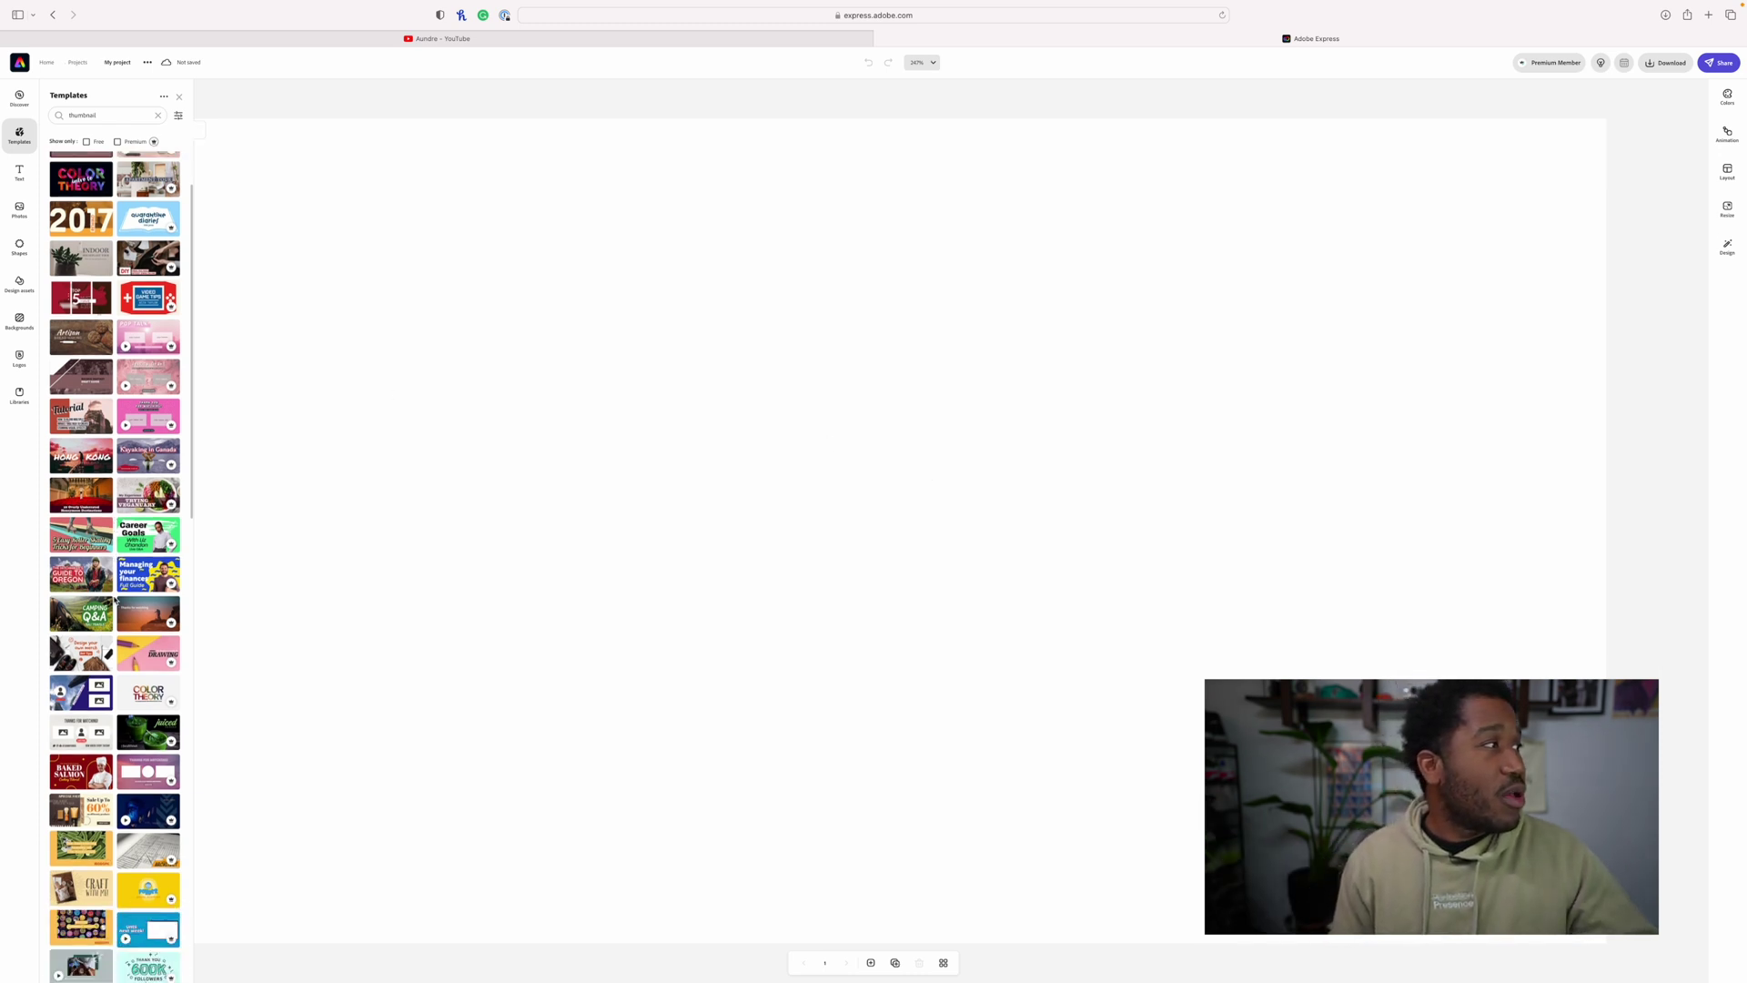
click(76, 698)
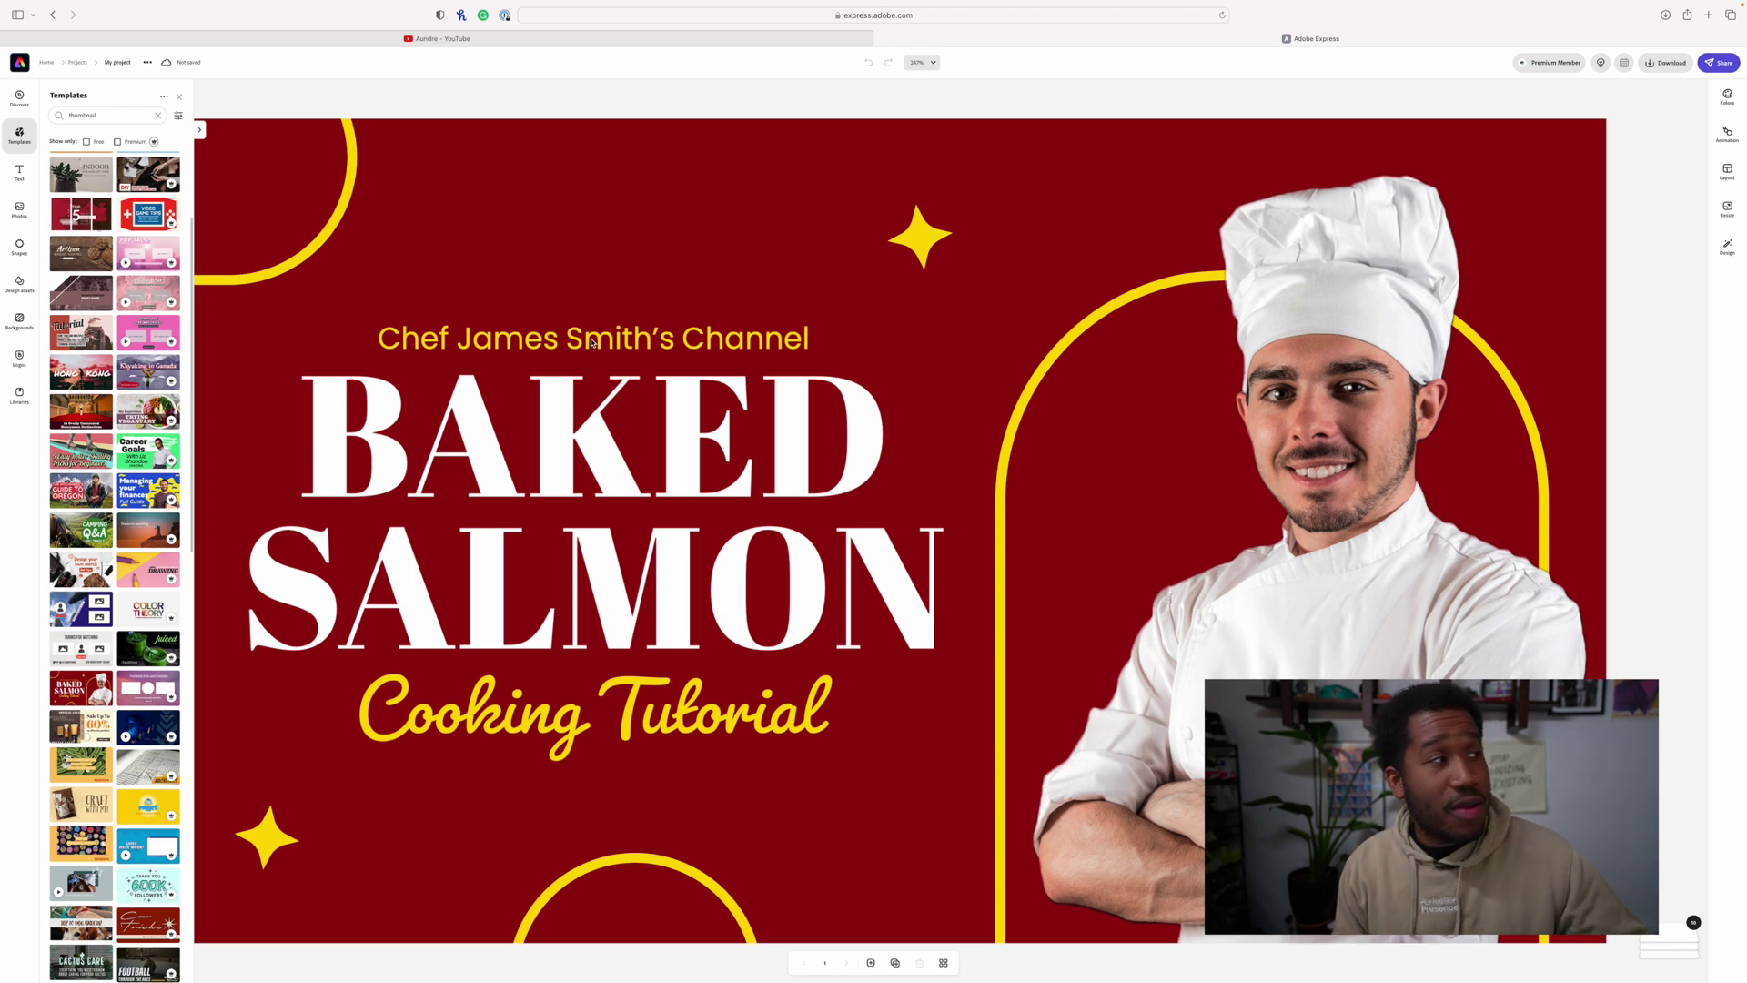
click(591, 342)
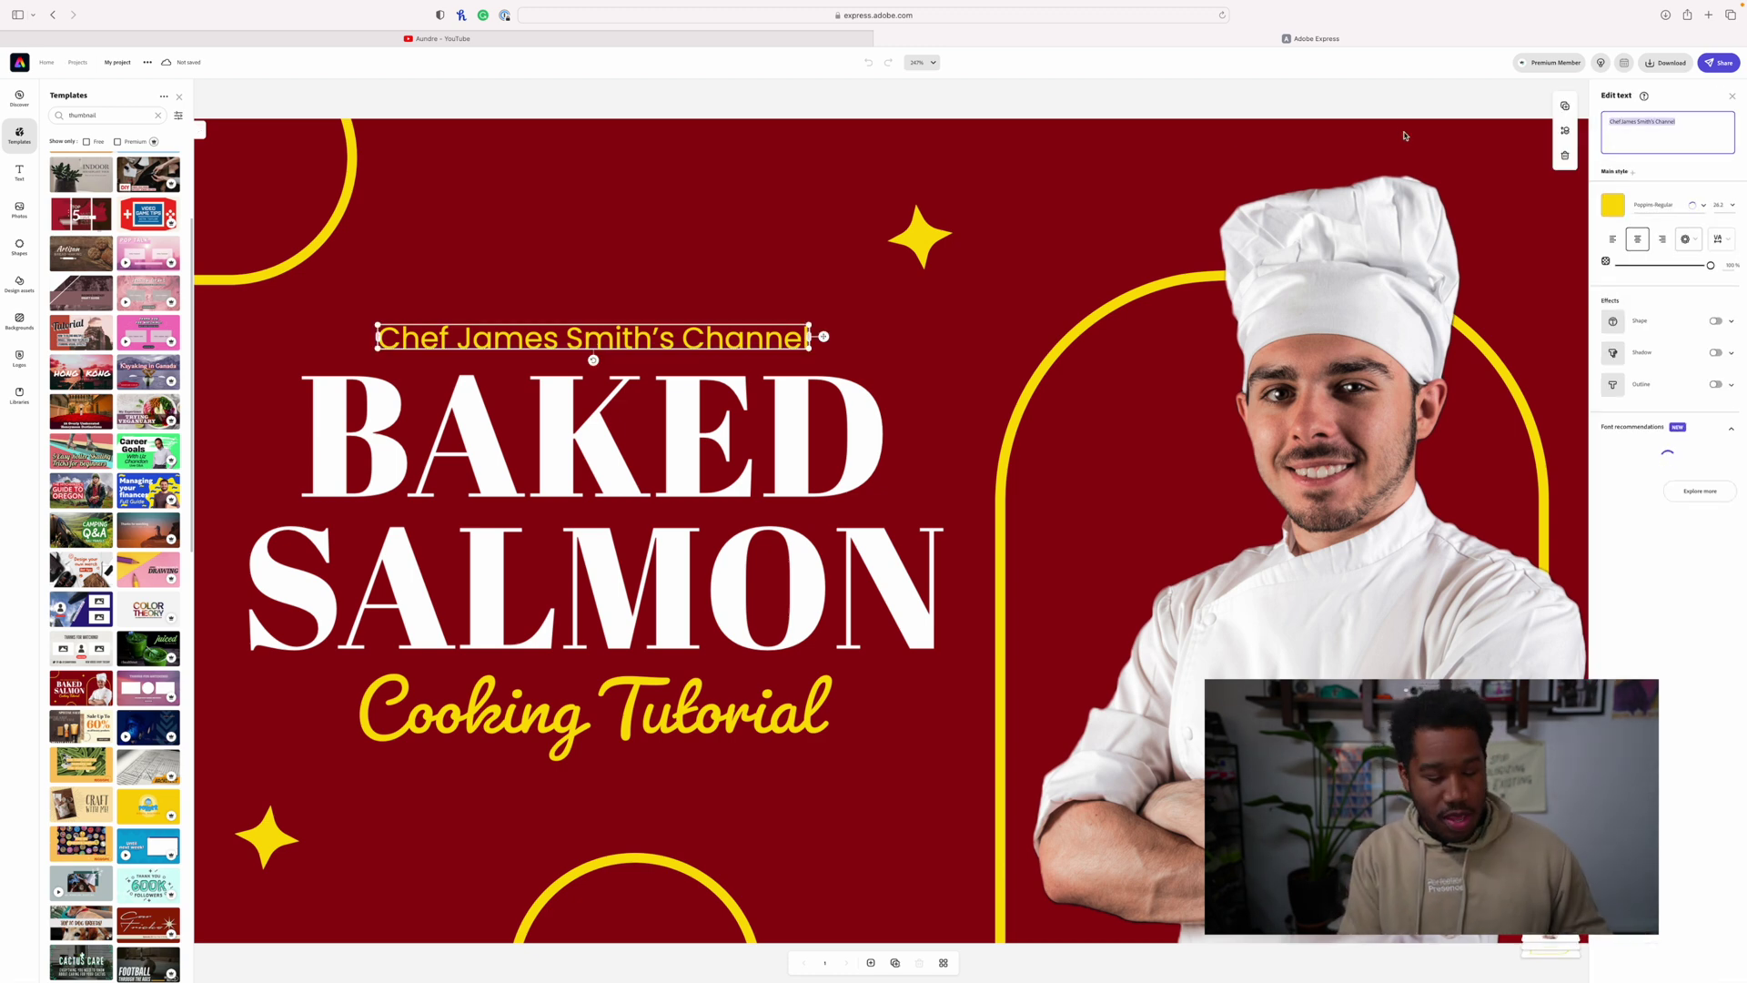
Replace the top line with the creator's channel name and the subtitle with 'Eating Tutorial'
key(Caps_Lock)
text(Aundre's c)
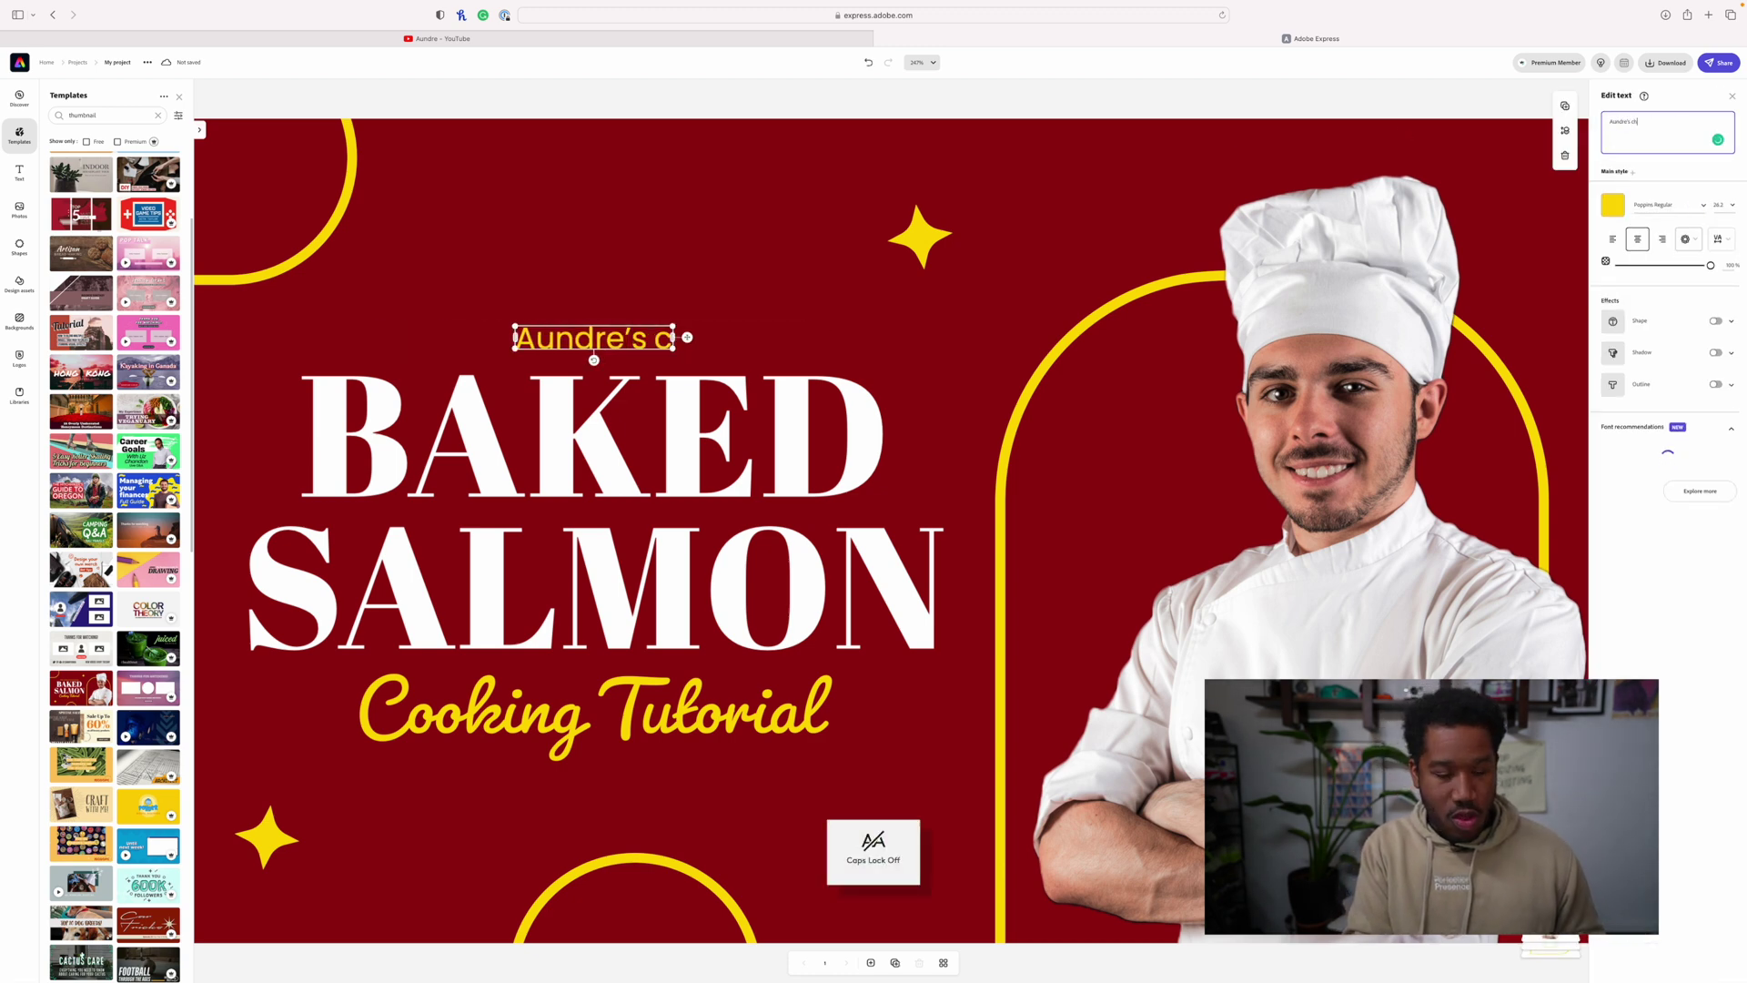
text(hannel)
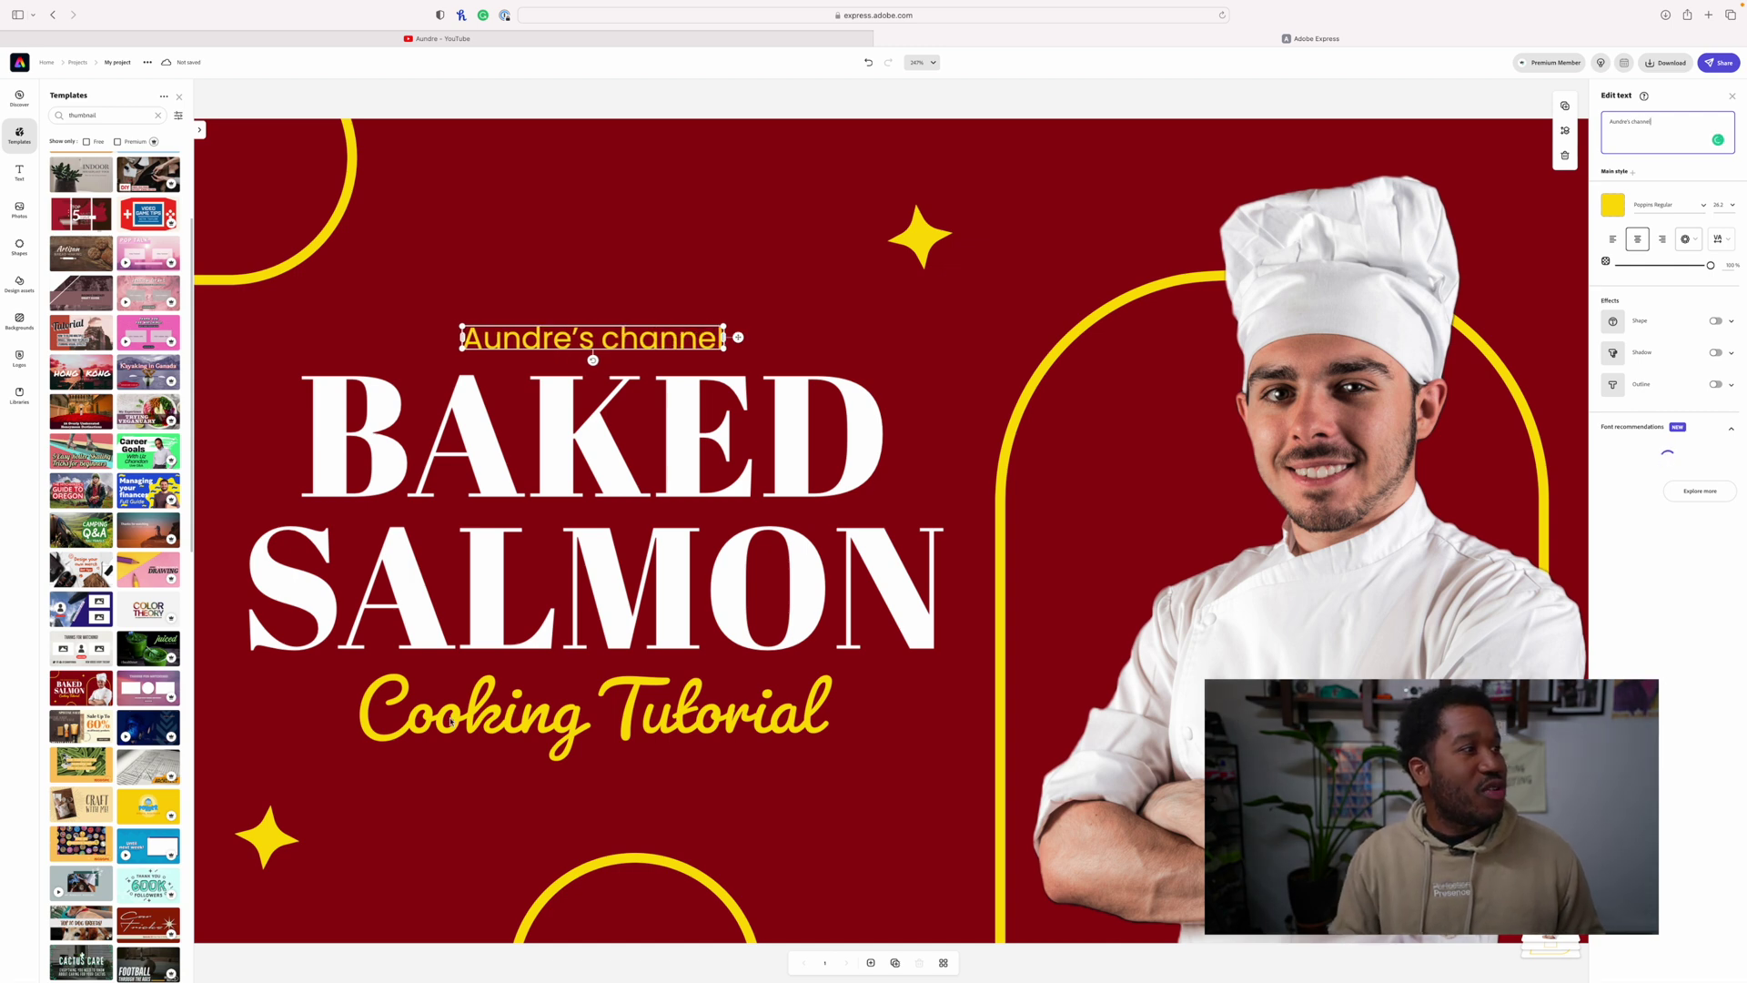
click(451, 722)
text(E)
key(Caps_Lock)
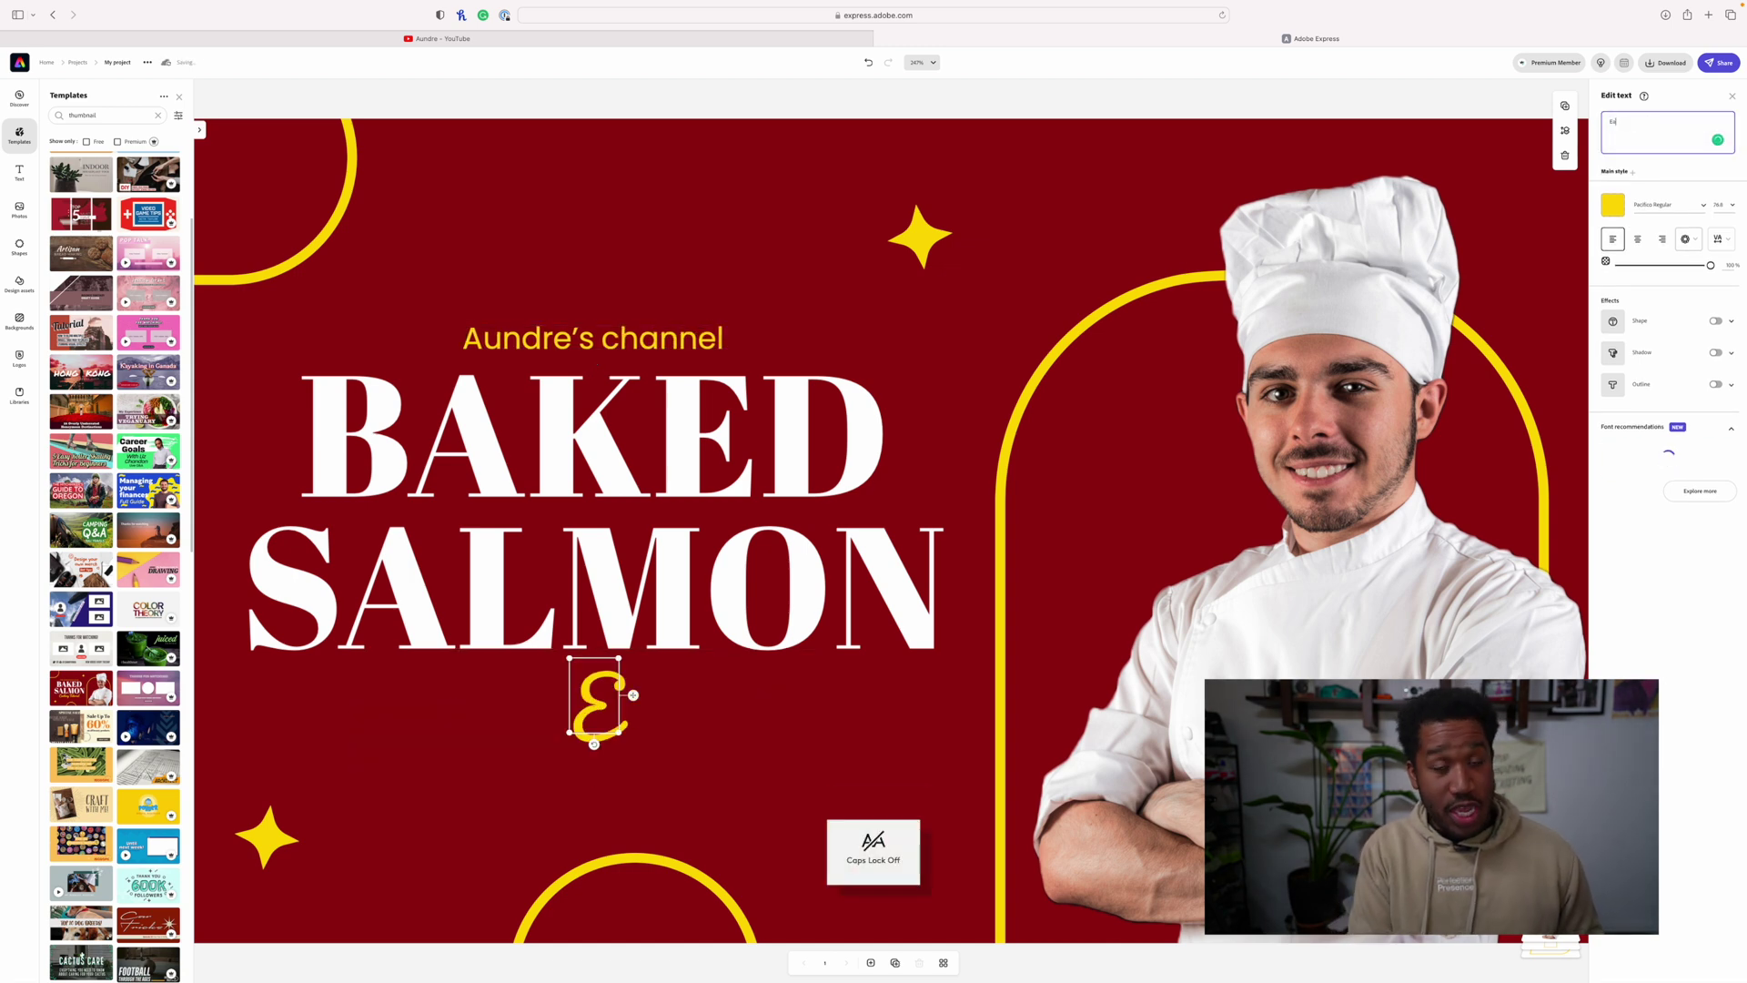
text(ating Tutorial)
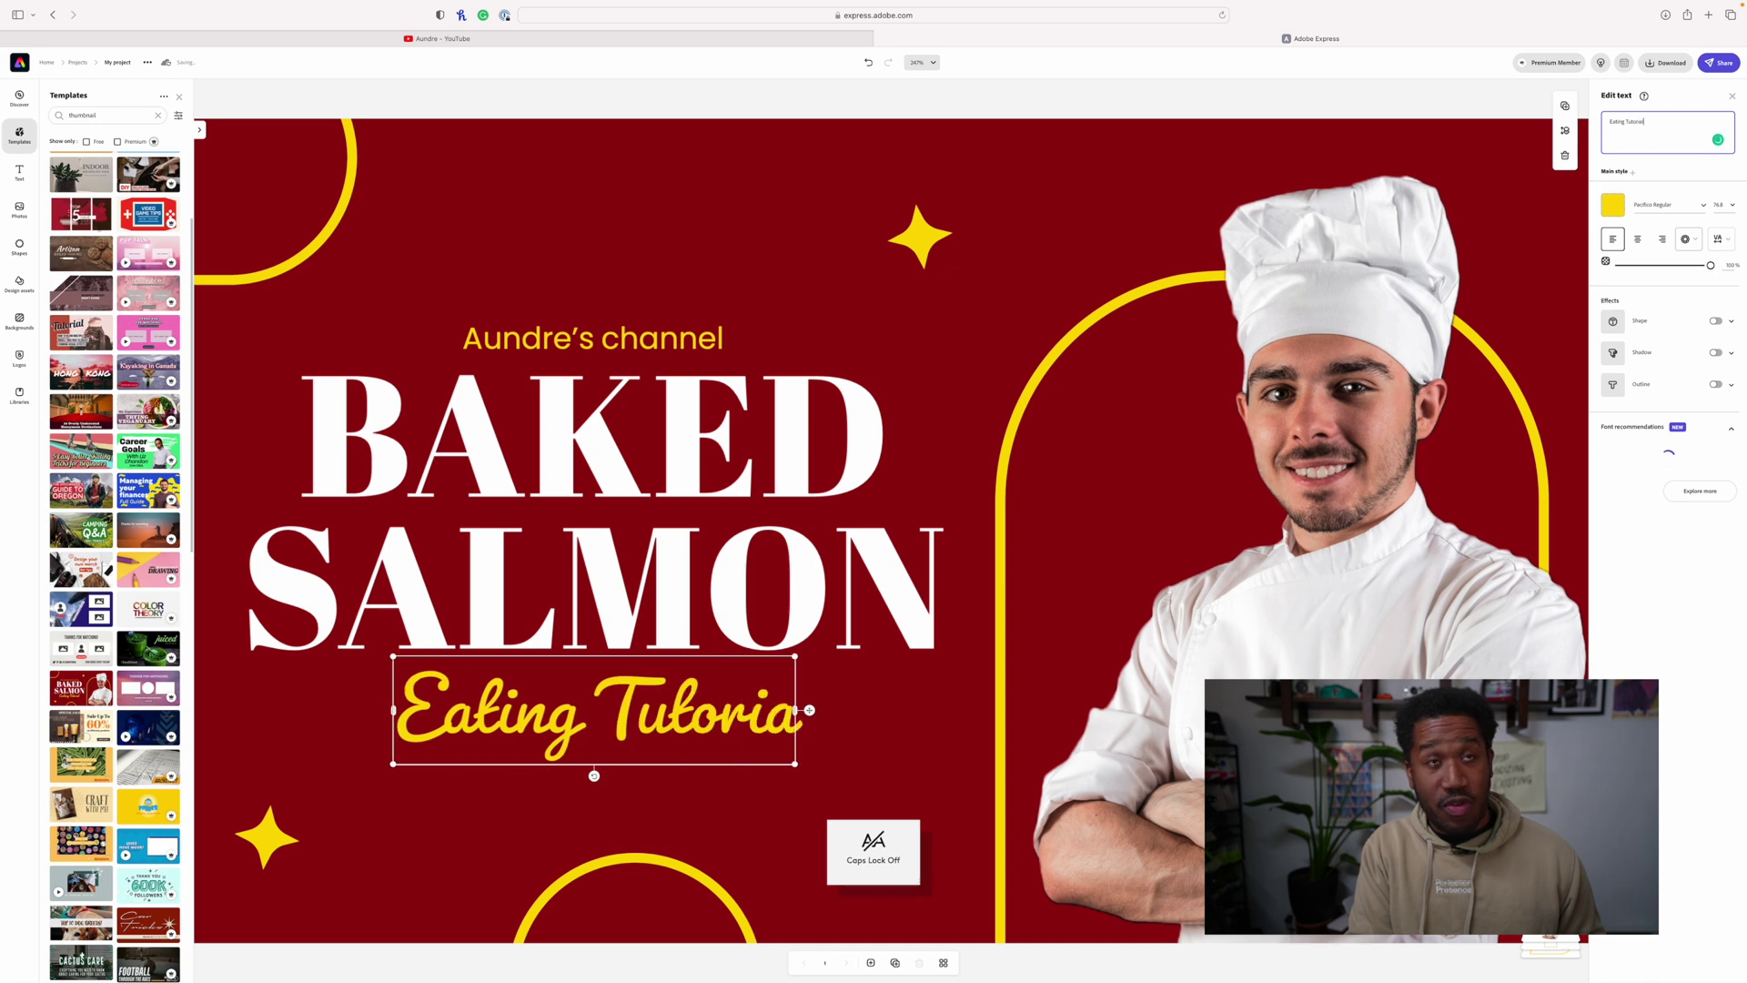
click(1267, 368)
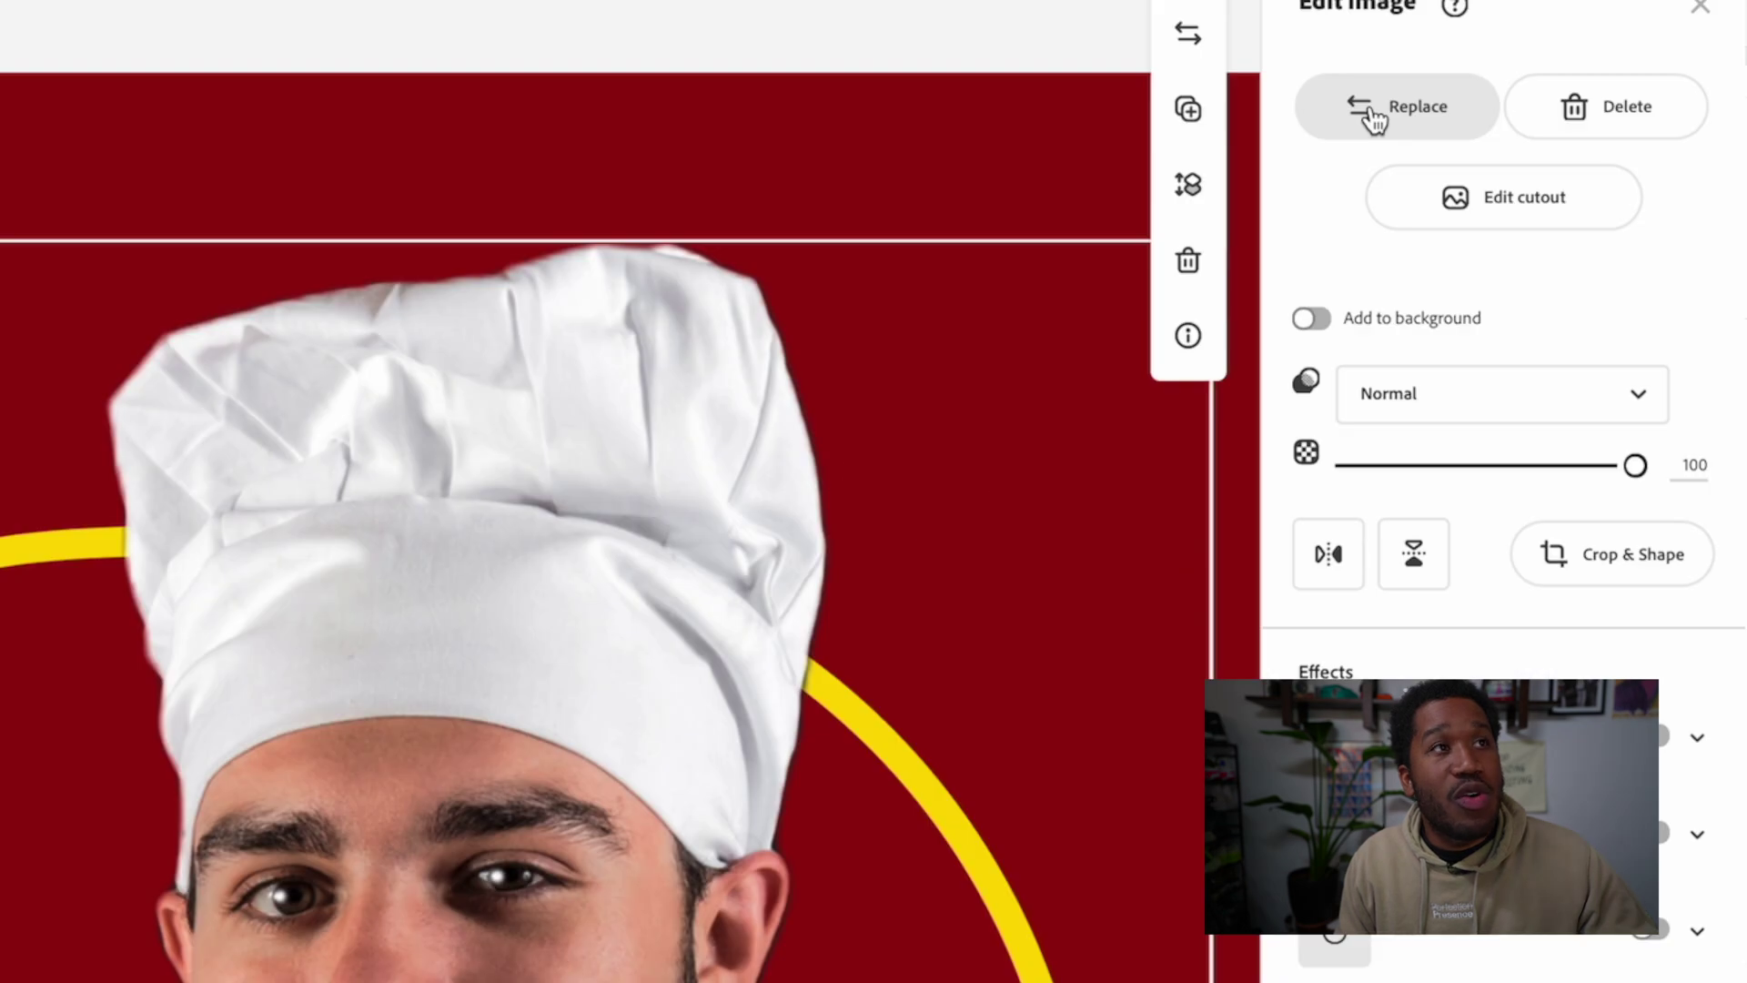
Start replacing the chef photo, bringing up stock 'chef' photo results
click(1374, 117)
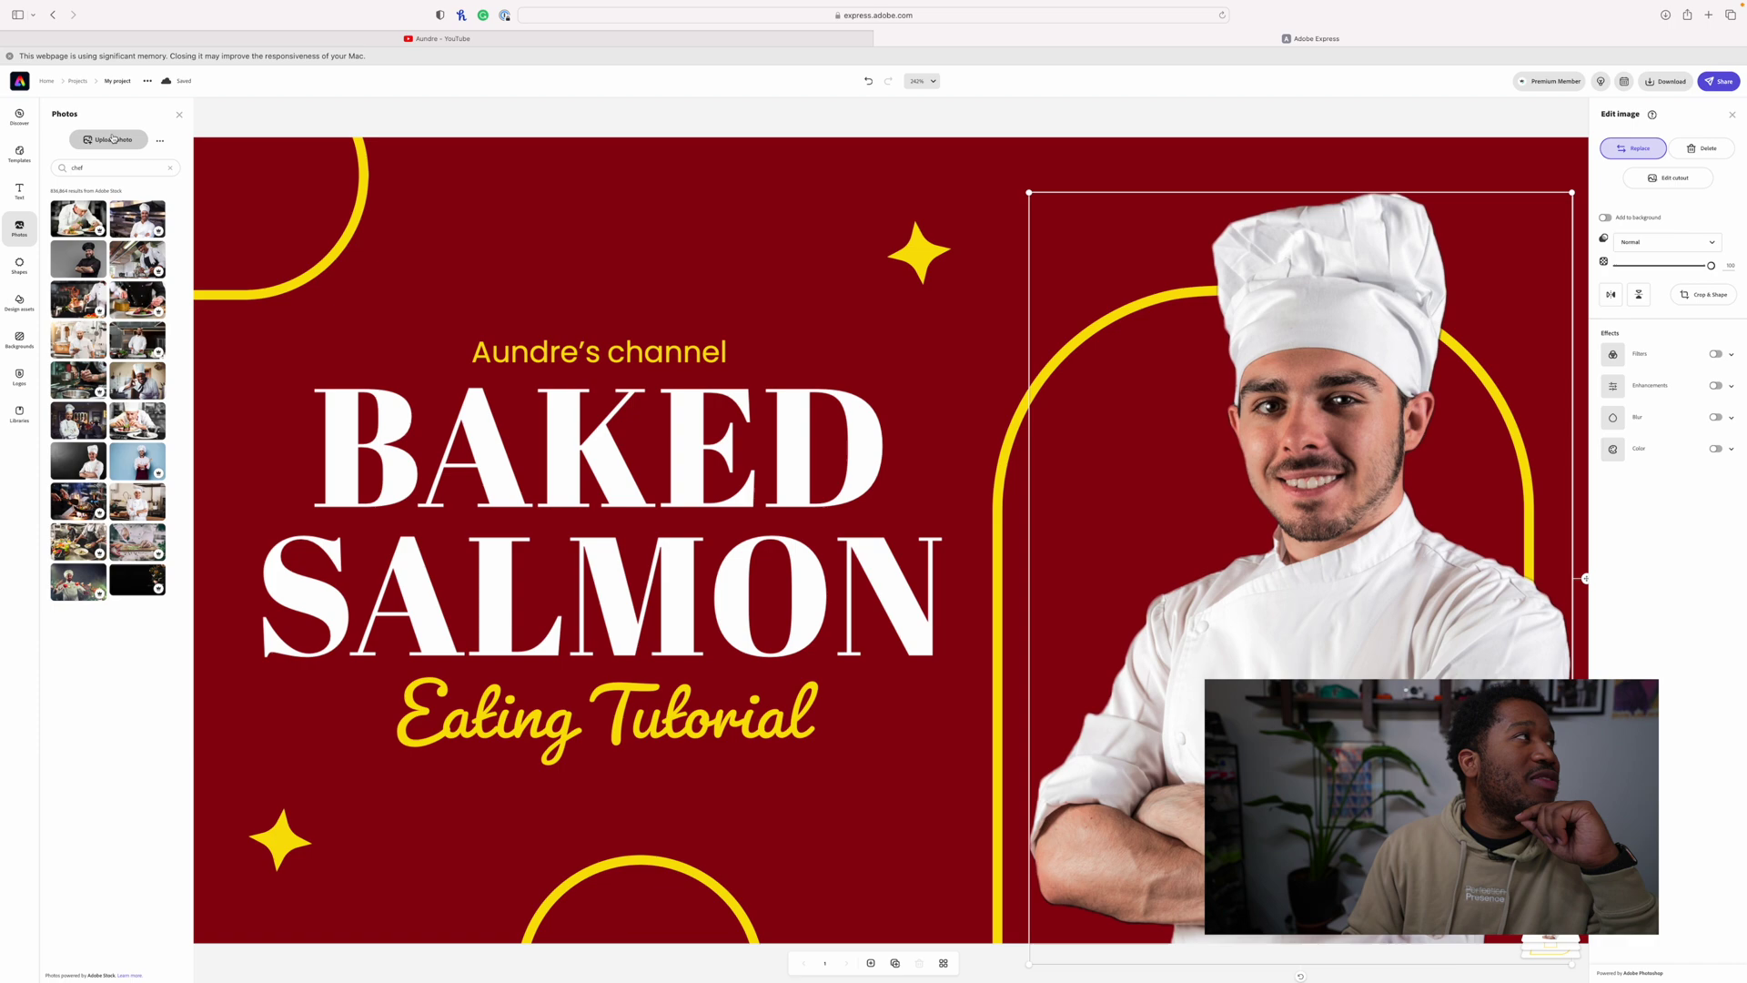
Upload 1.jpg from Downloads to replace the chef photo
click(113, 138)
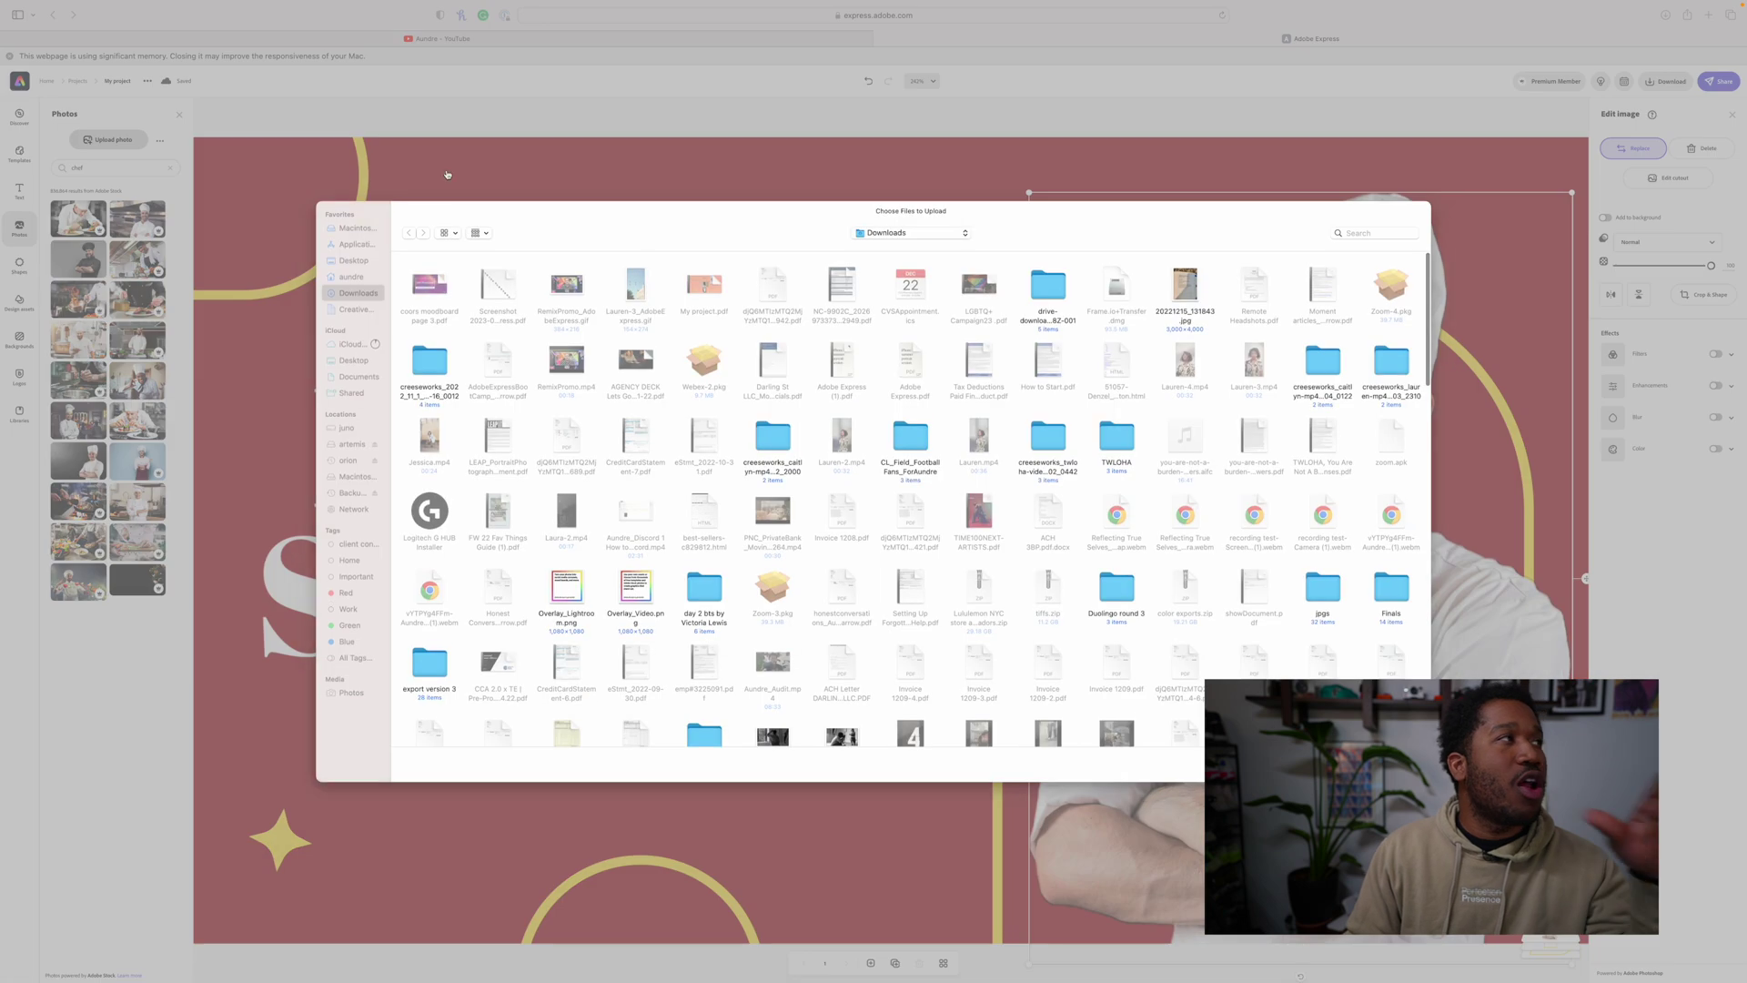
scroll(1214, 607, down, 5)
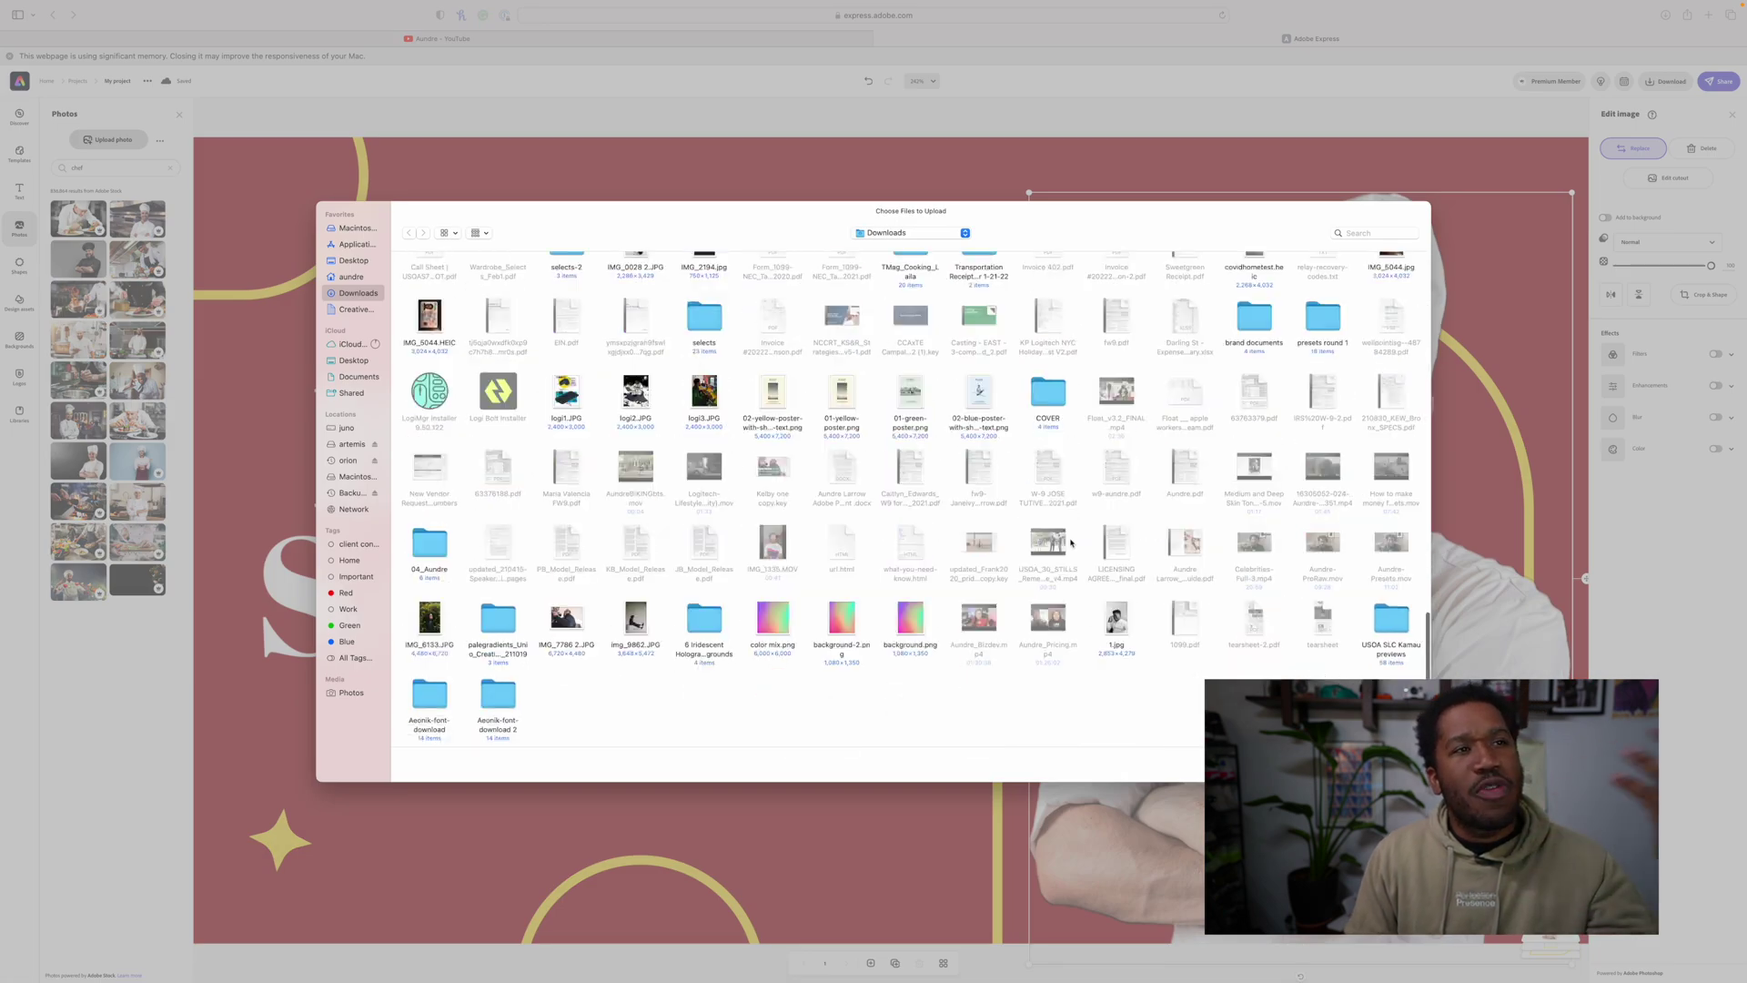
click(1136, 628)
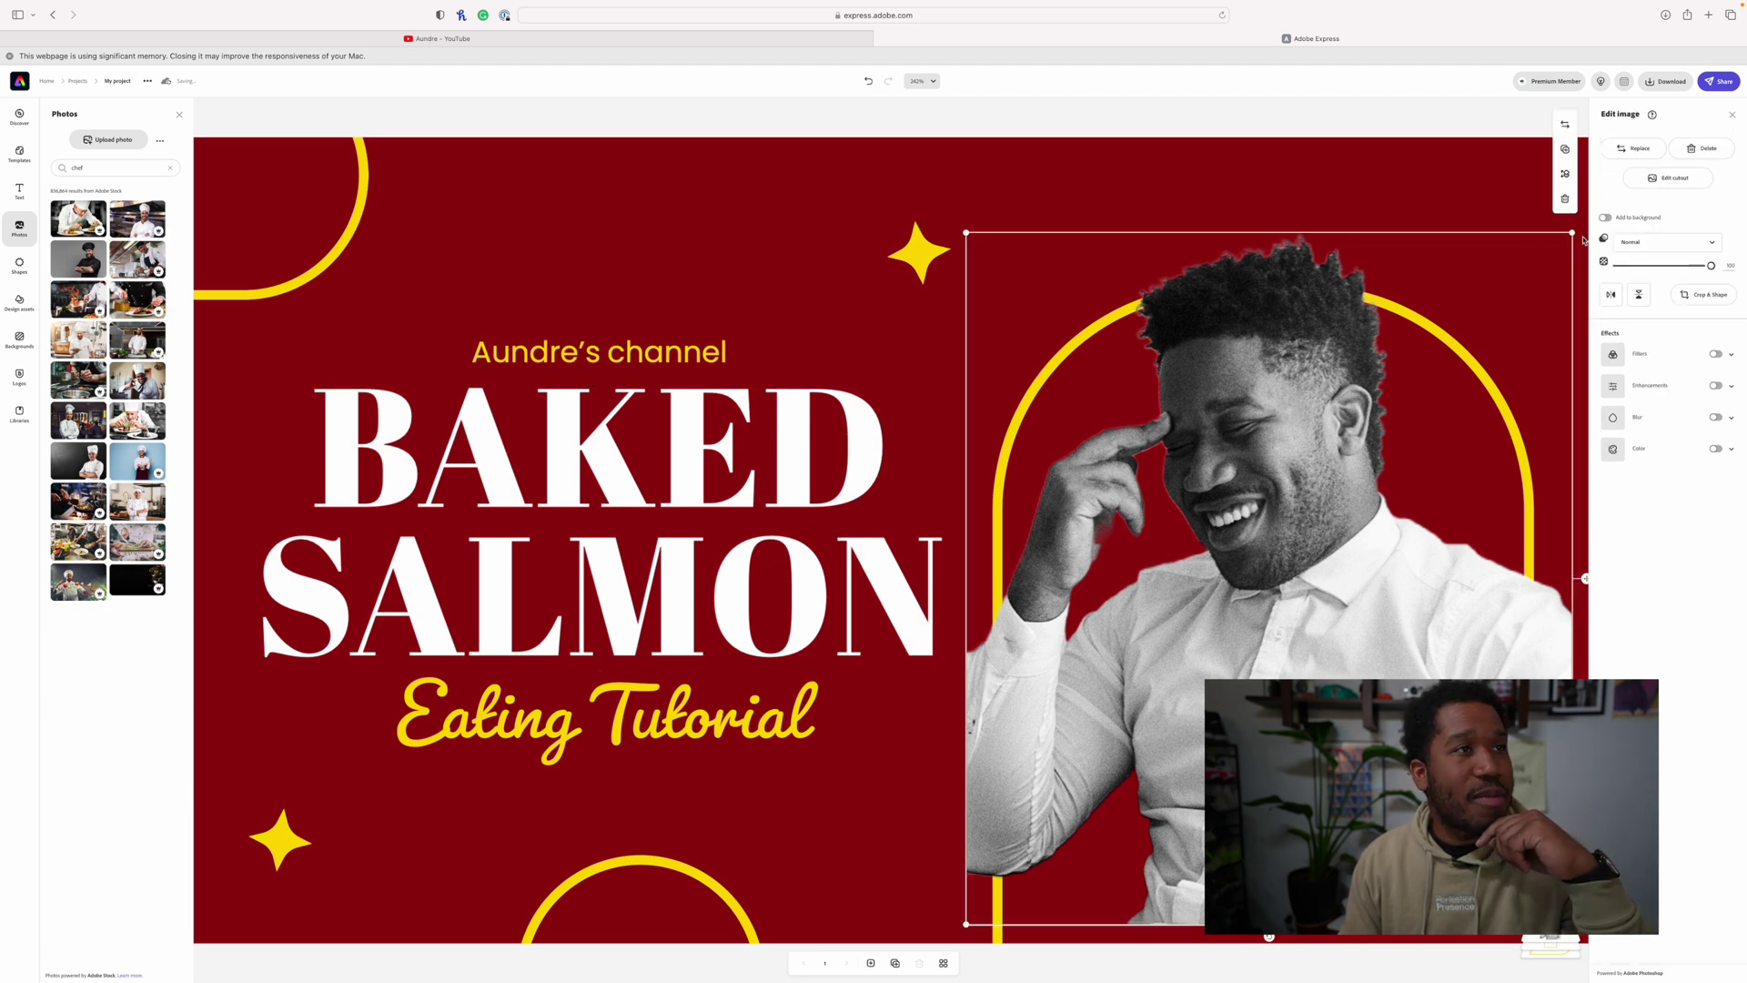
Shrink the portrait slightly and restore the hand's cut edge with a size-4 Restore brush
click(1551, 255)
drag(1550, 254, 1551, 258)
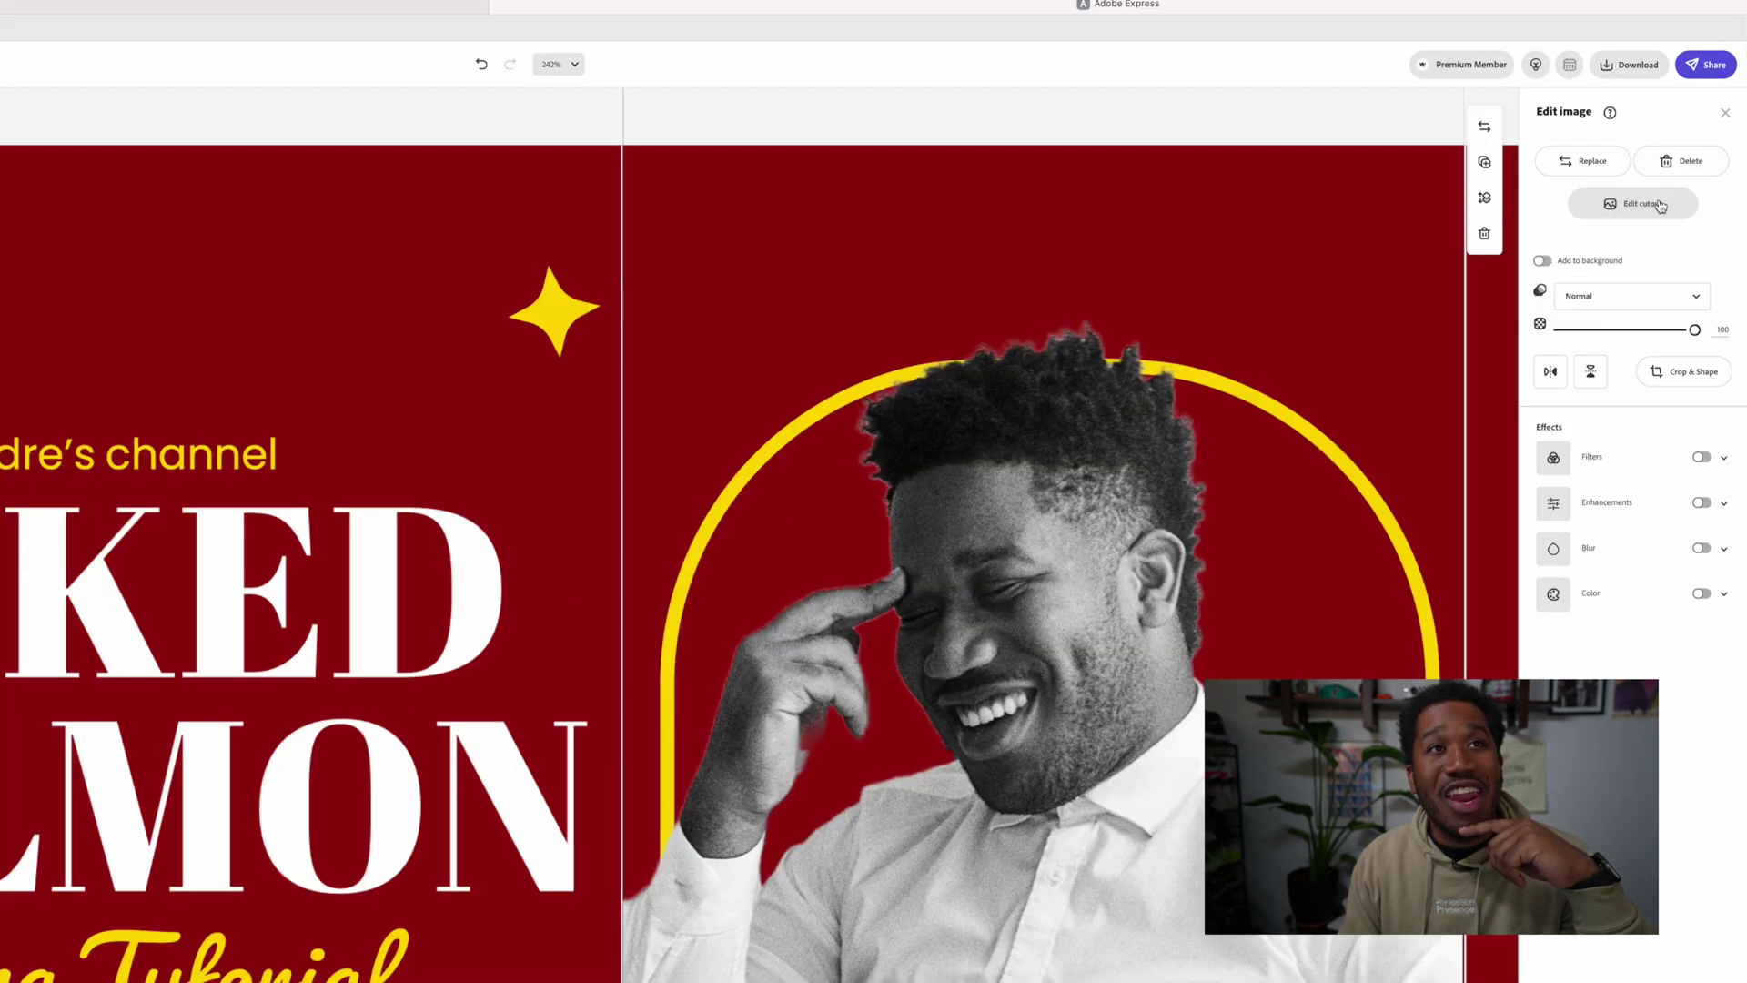
click(1690, 179)
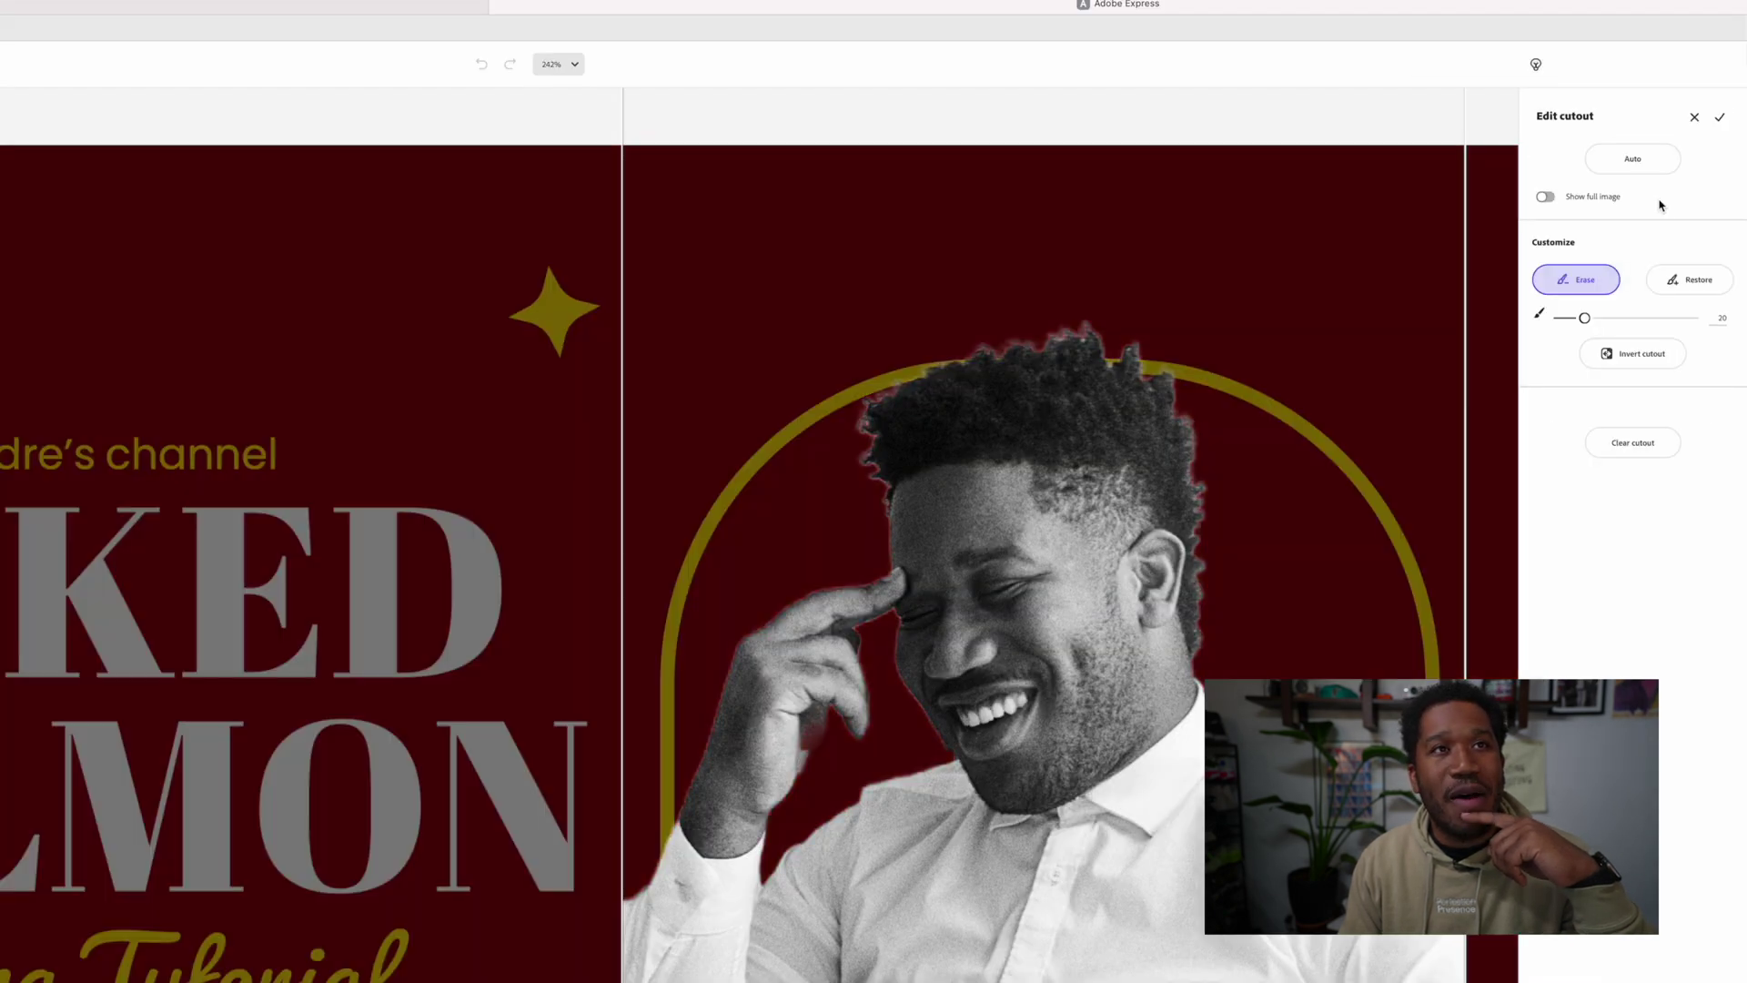
click(1690, 279)
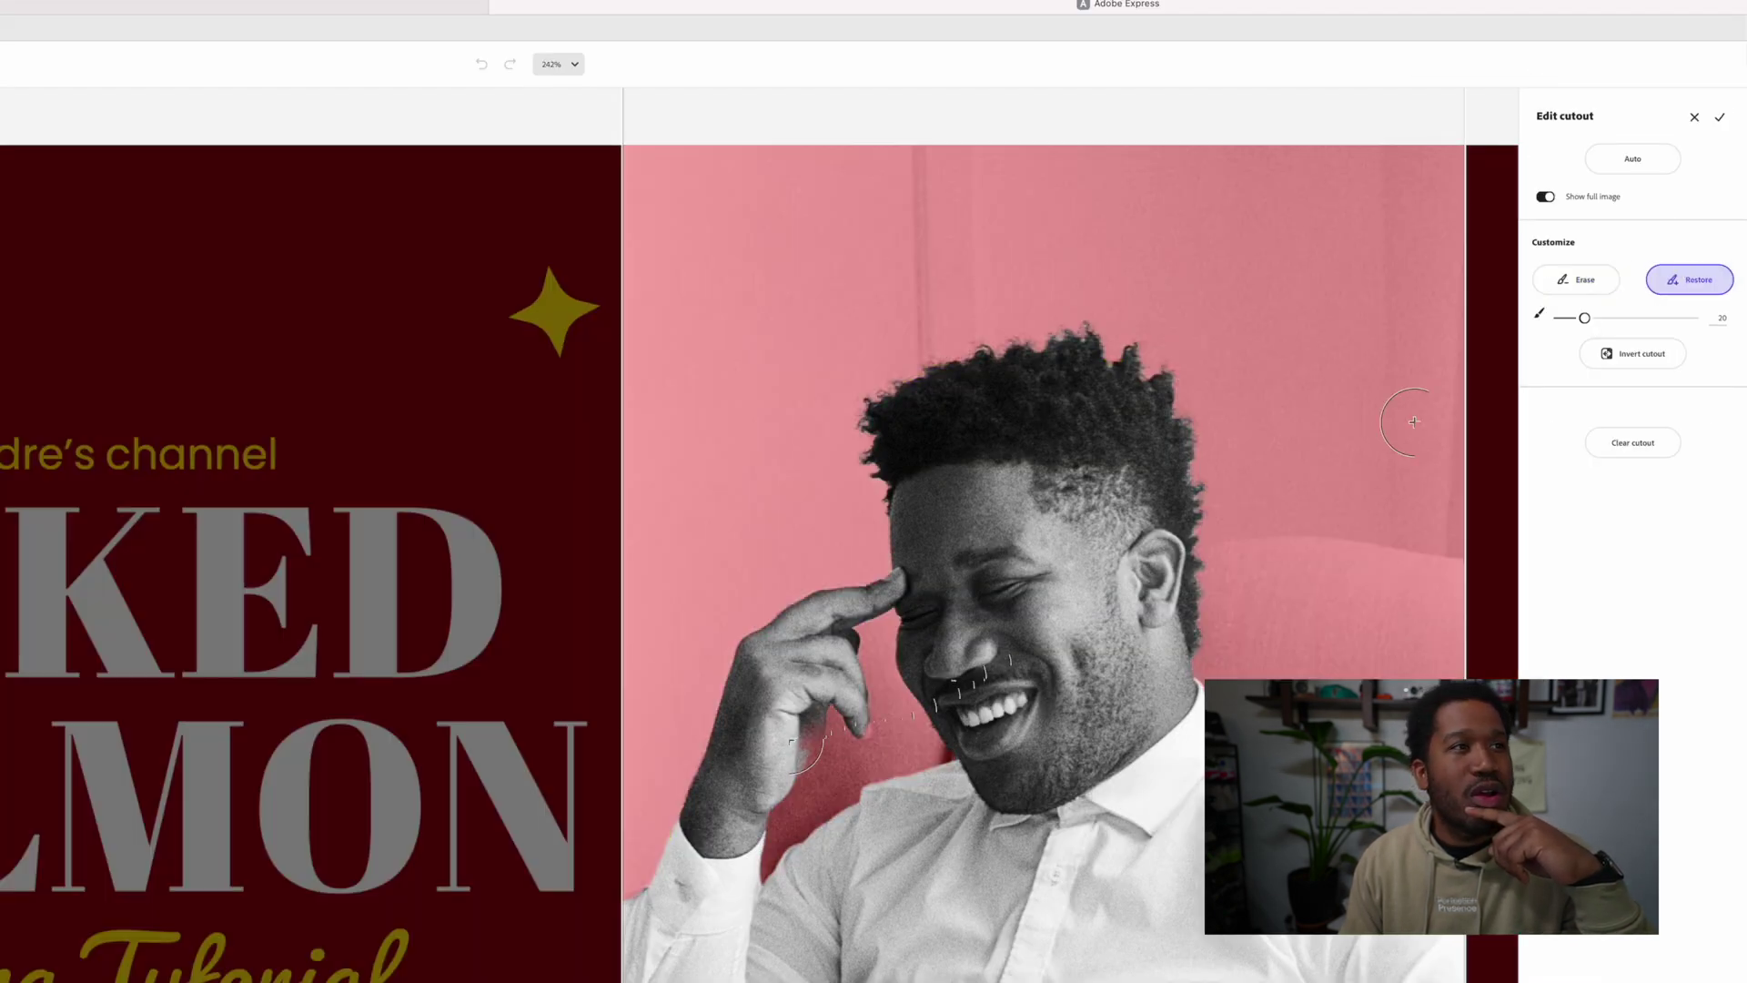
key(bracketleft)
key(bracketleft)
key(bracketleft)
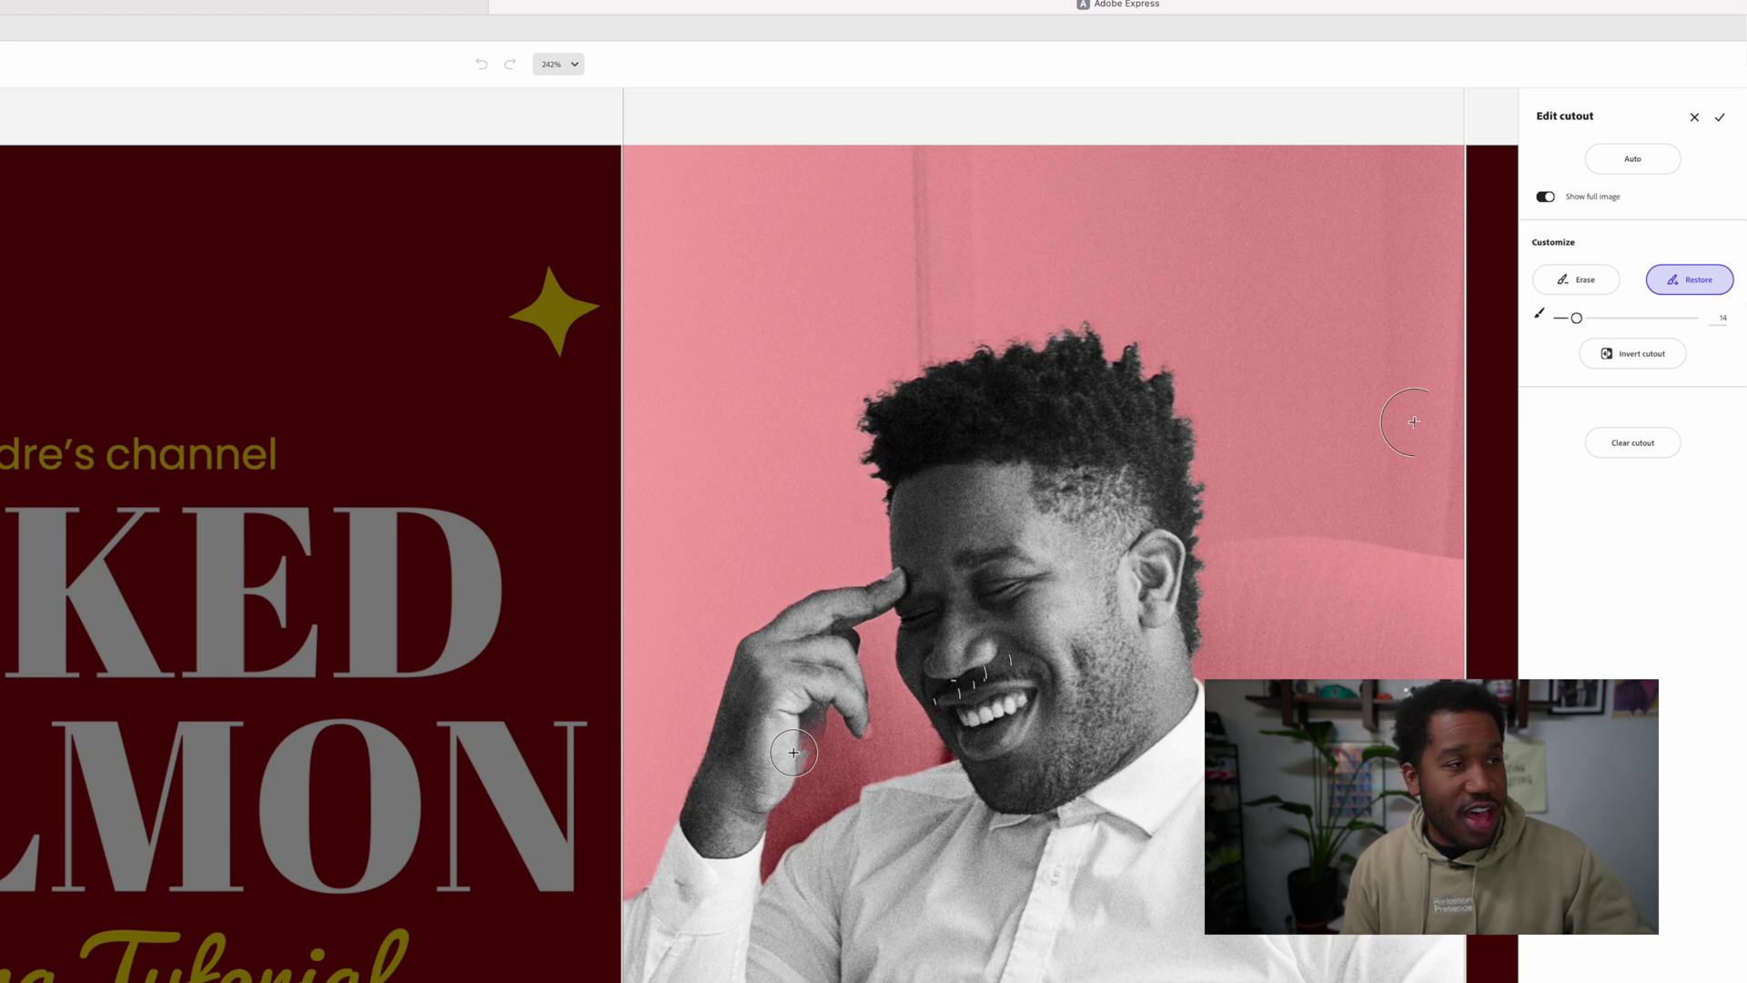
key(bracketleft)
key(bracketleft)
key(bracketleft)
key(bracketleft)
key(bracketleft)
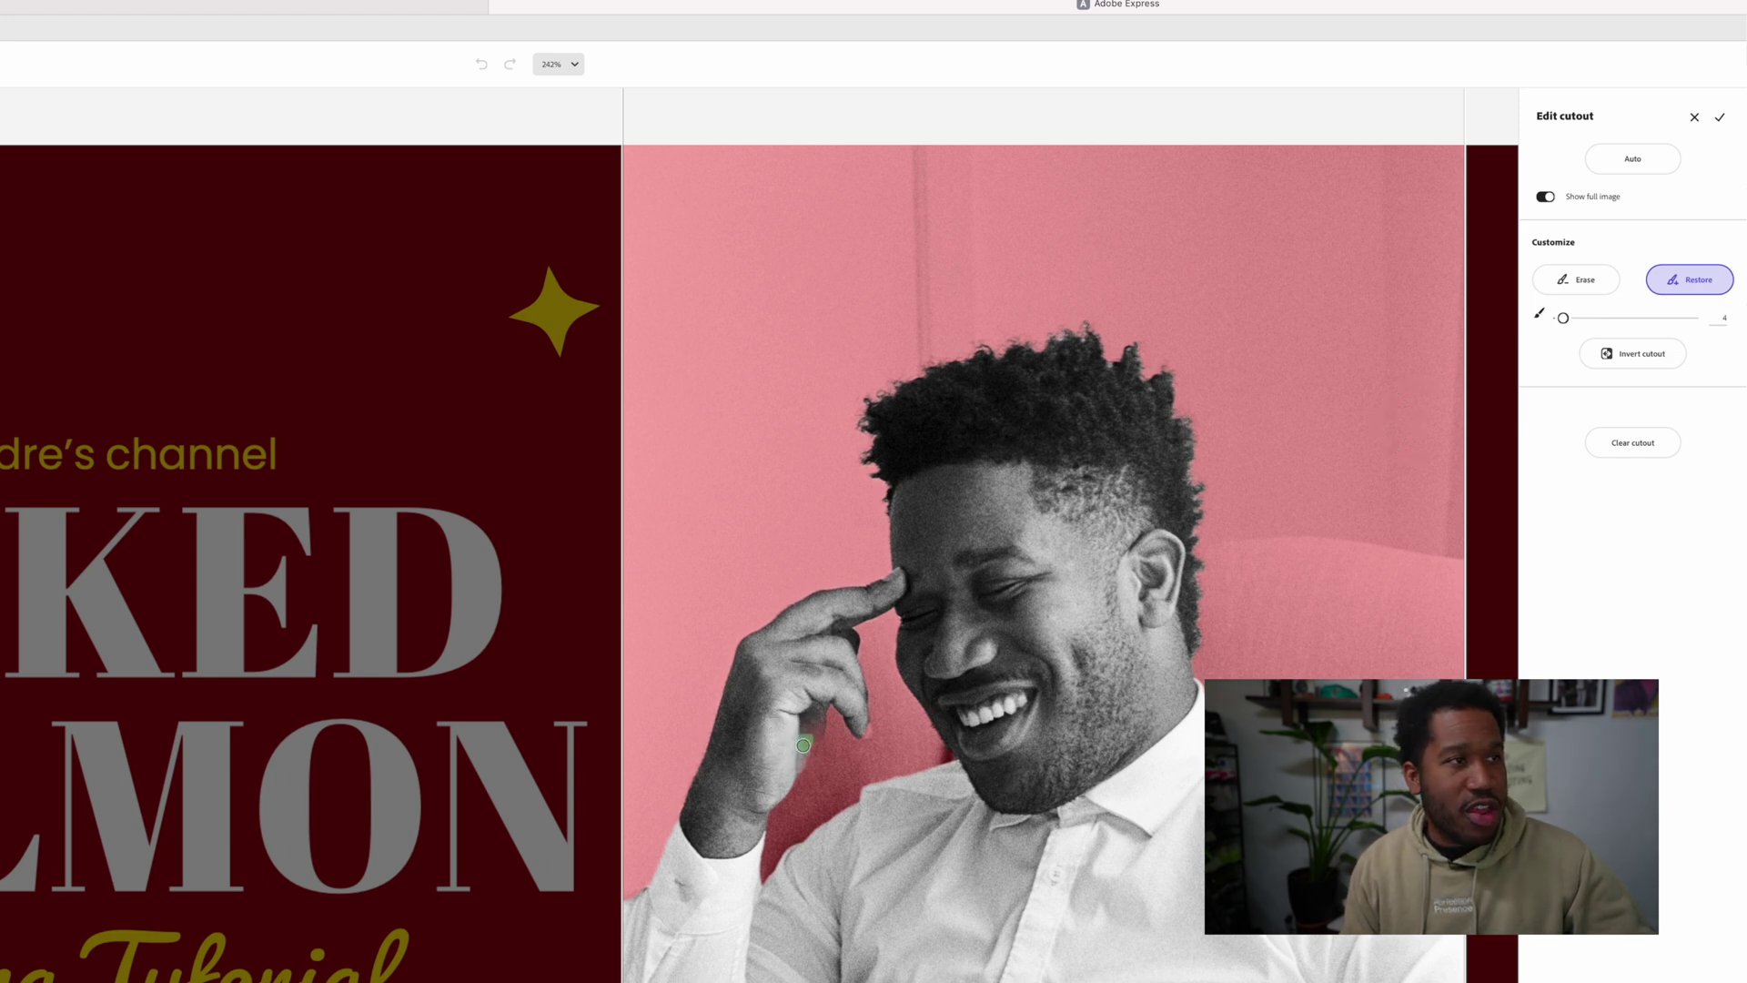
drag(804, 746, 809, 732)
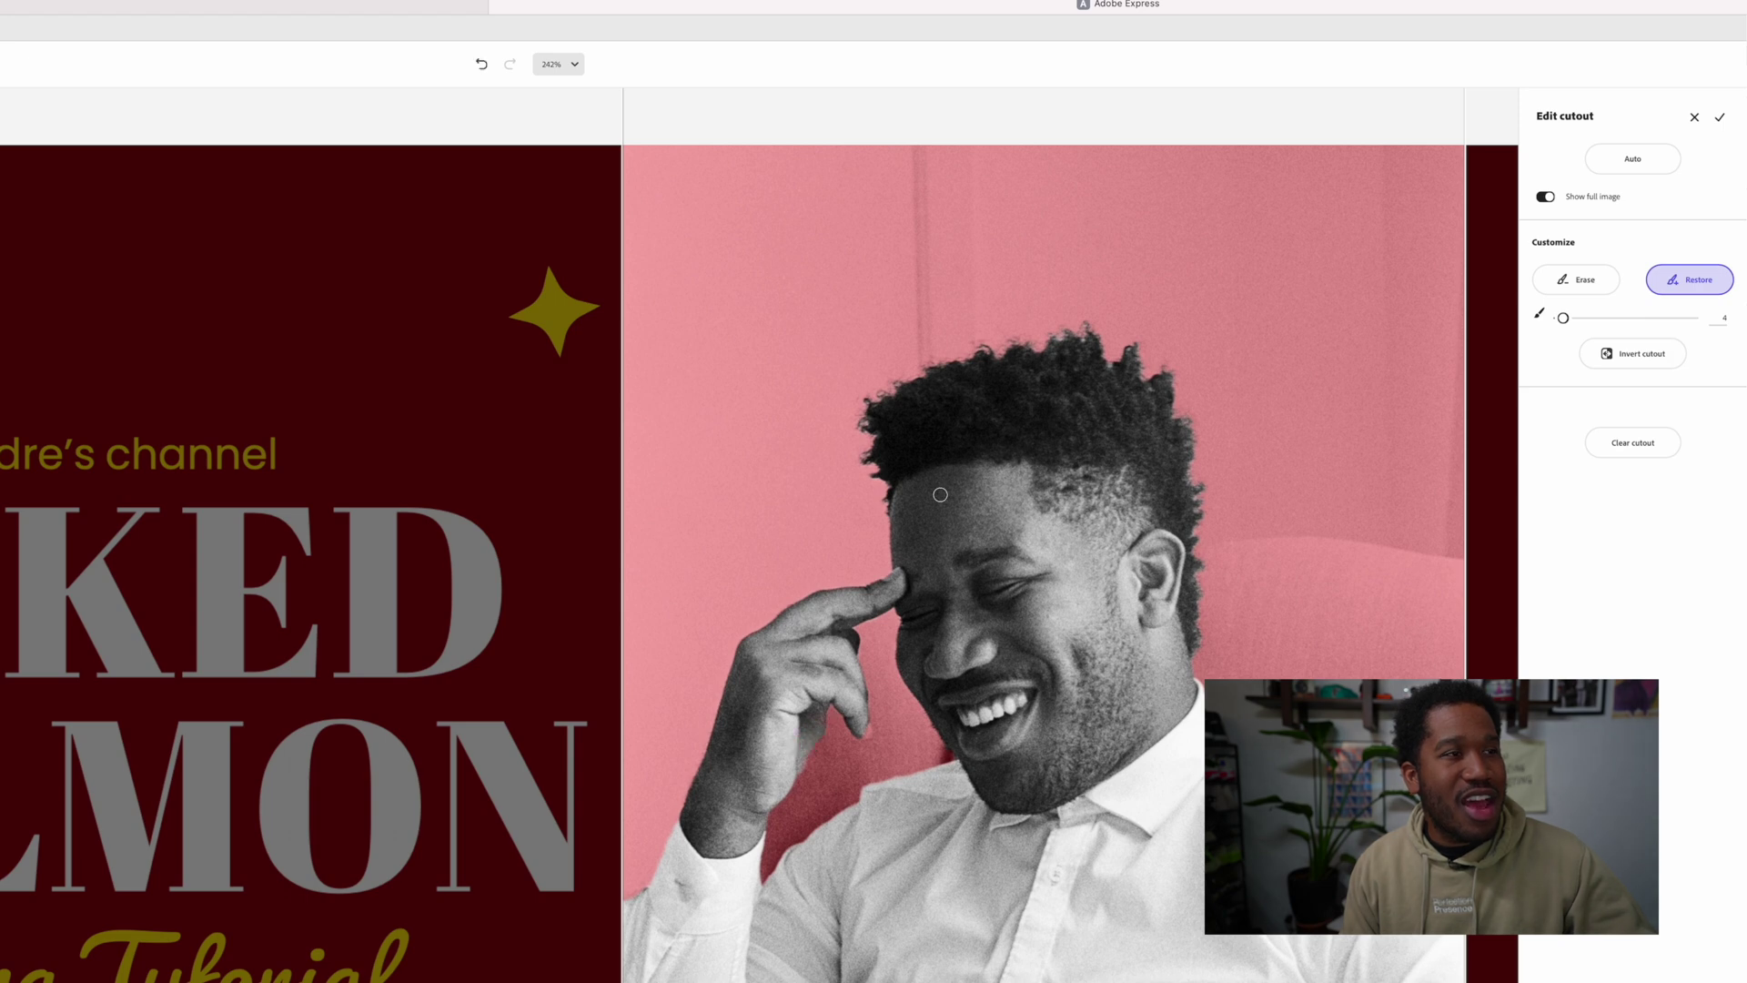
click(1718, 120)
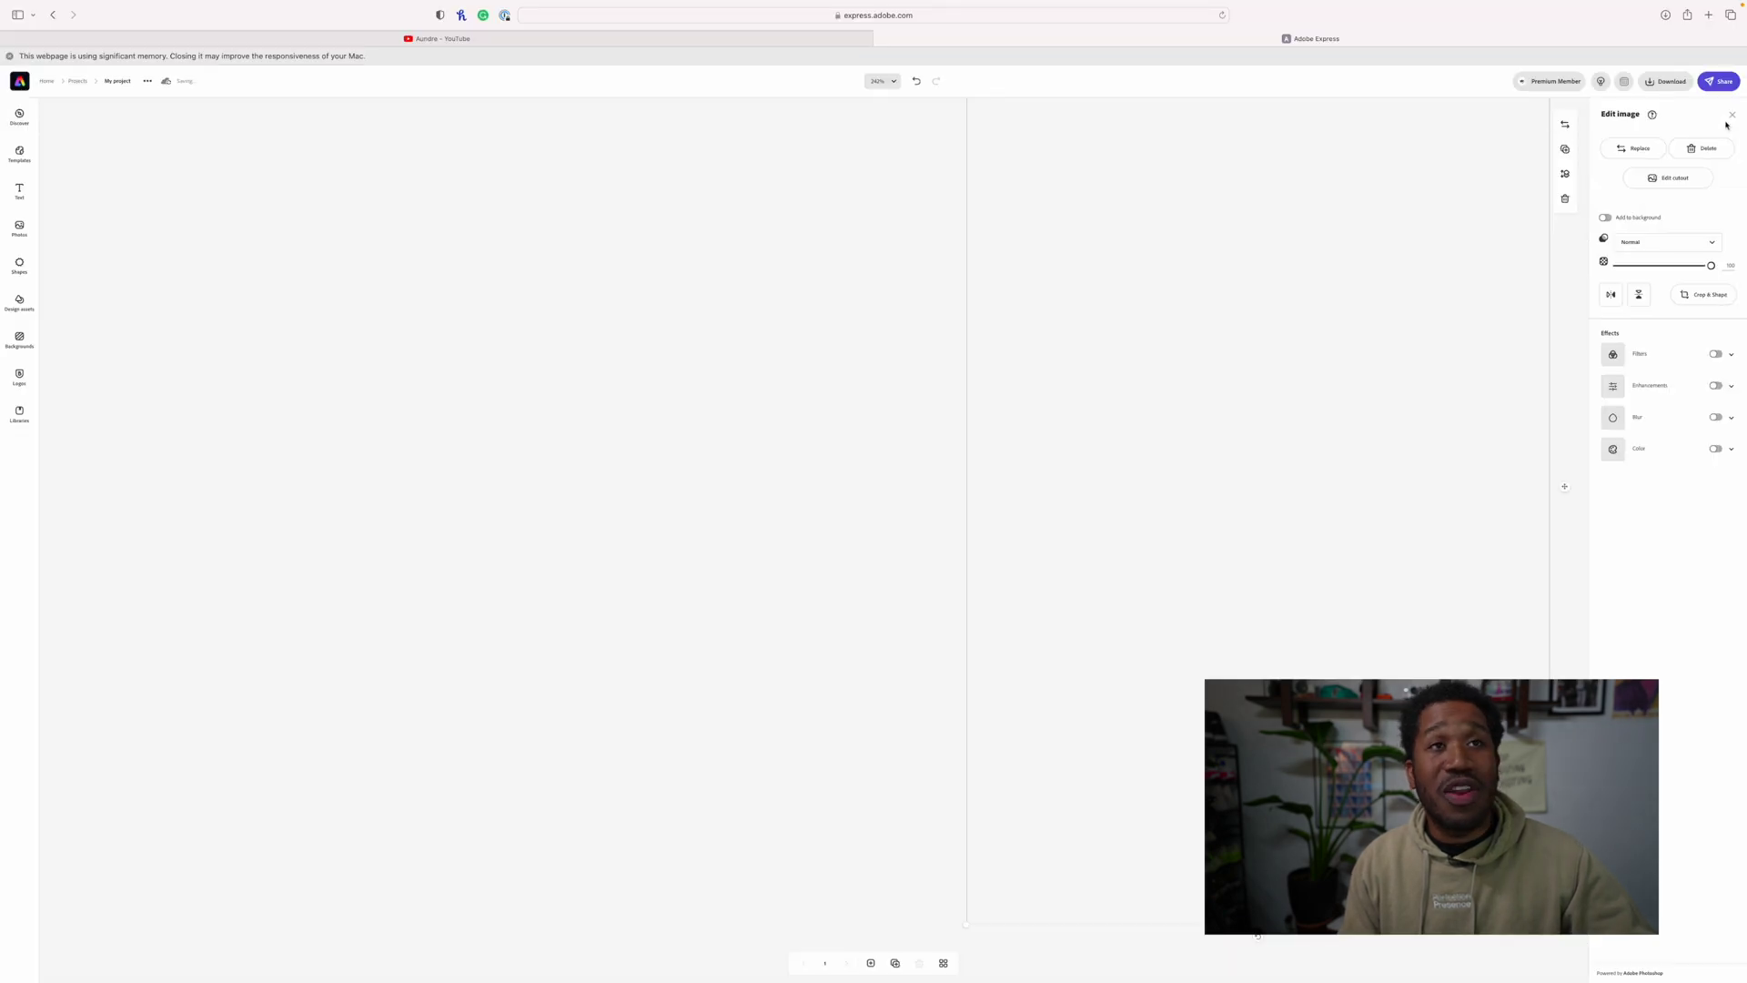
Download the thumbnail as a JPG and close the suggested-projects popup
click(1670, 82)
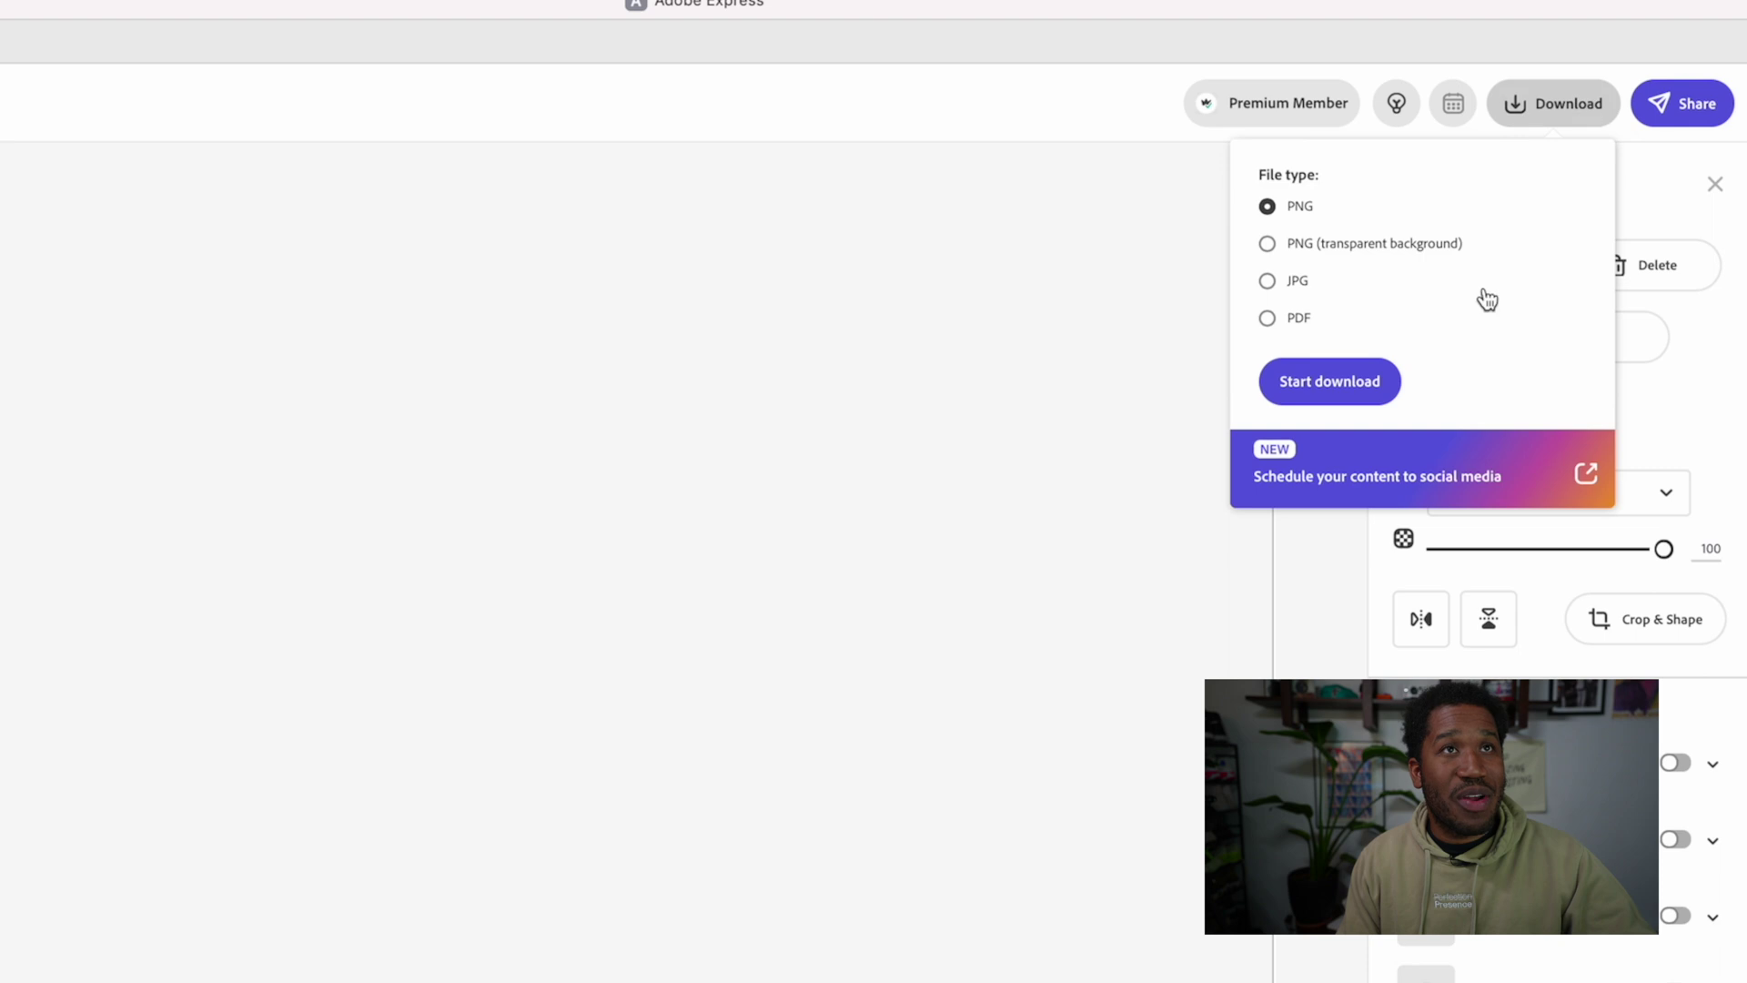
click(1289, 282)
click(1287, 245)
click(1281, 287)
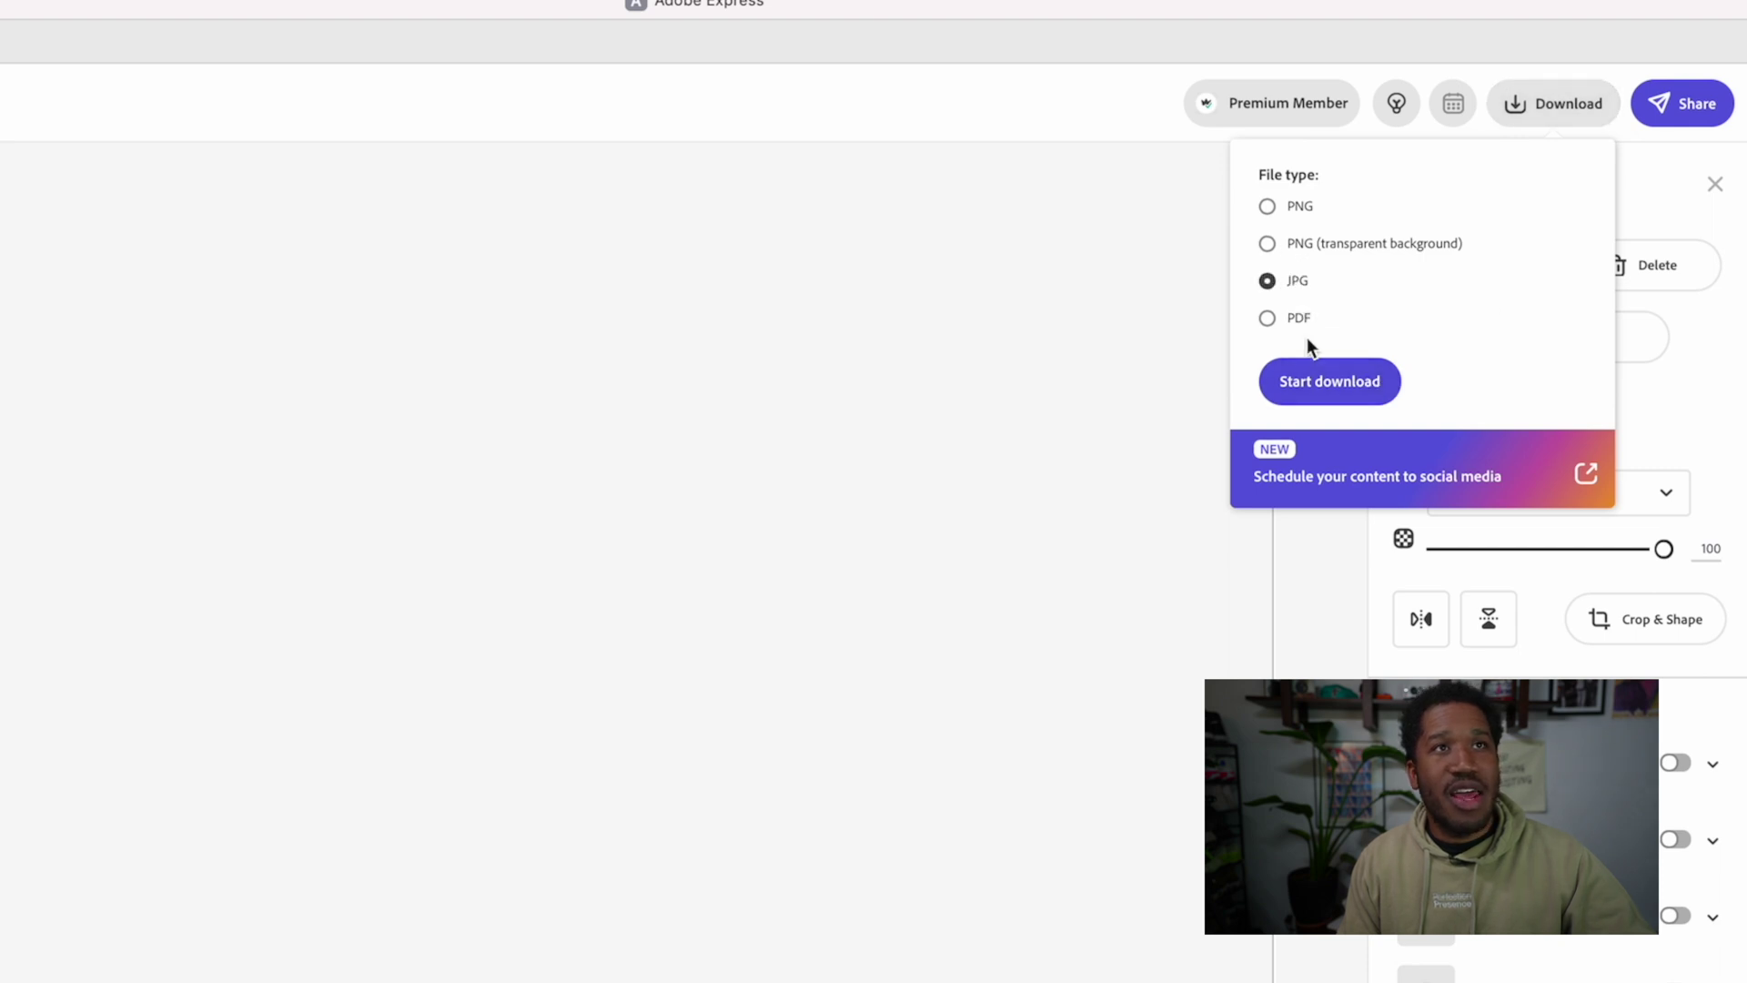
click(1329, 381)
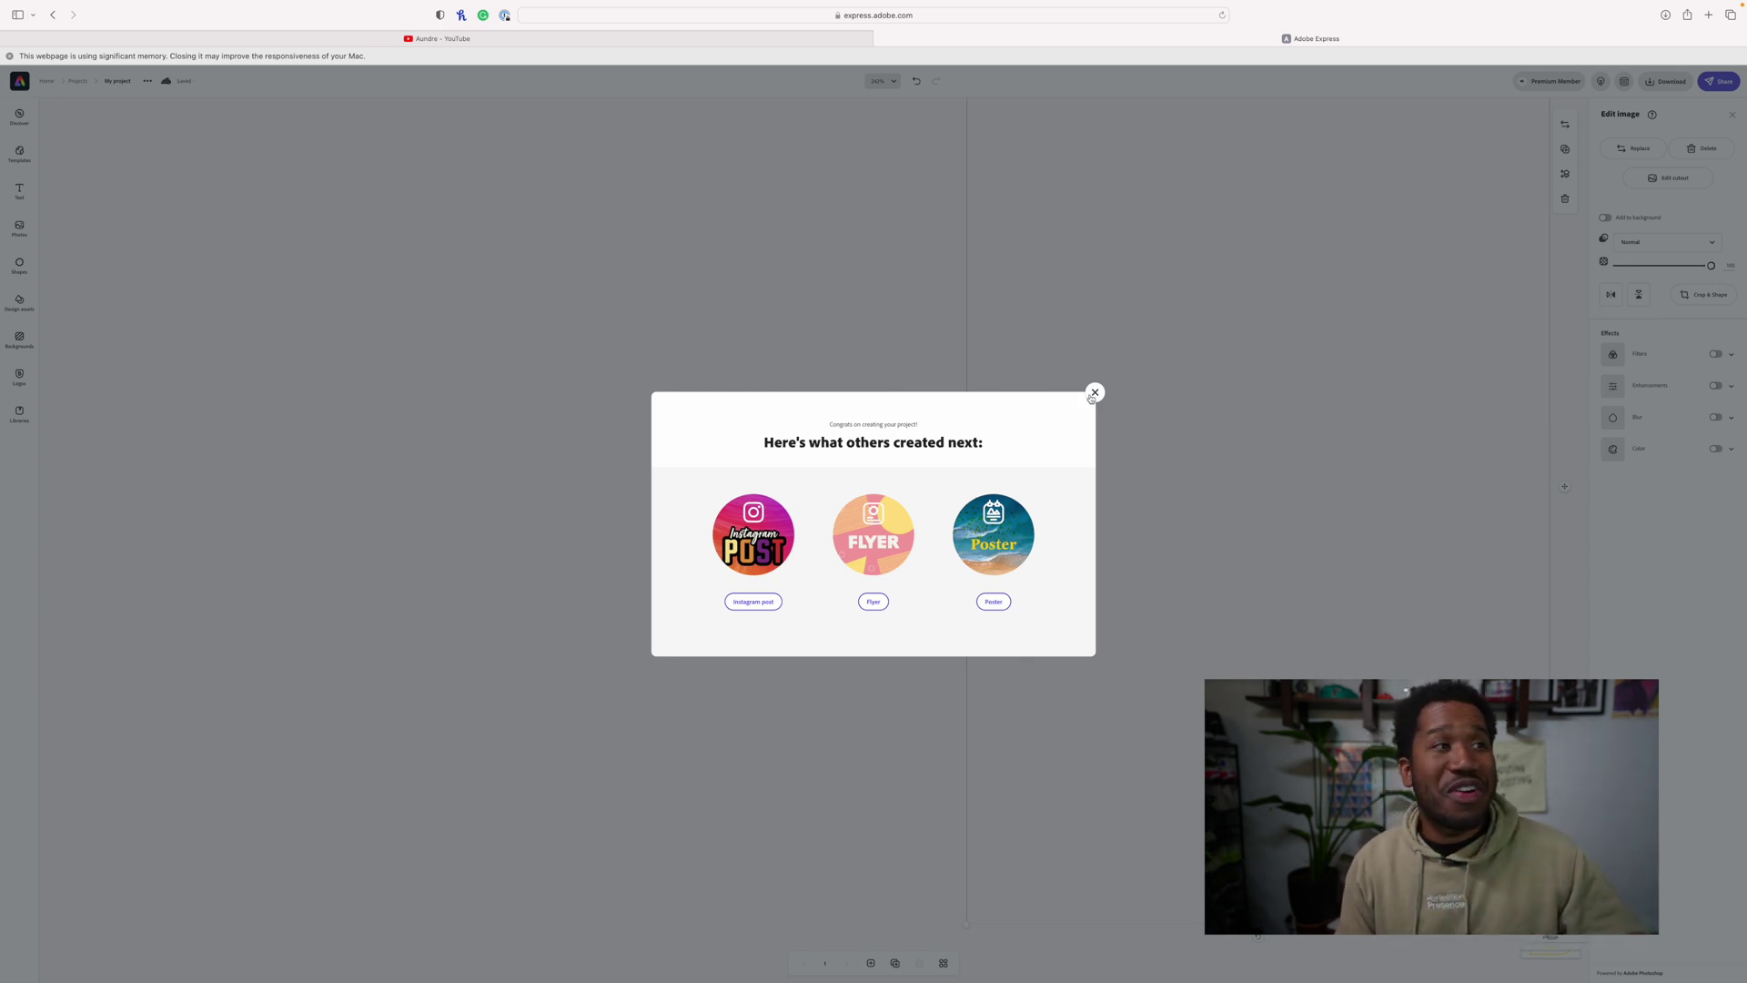
click(1093, 395)
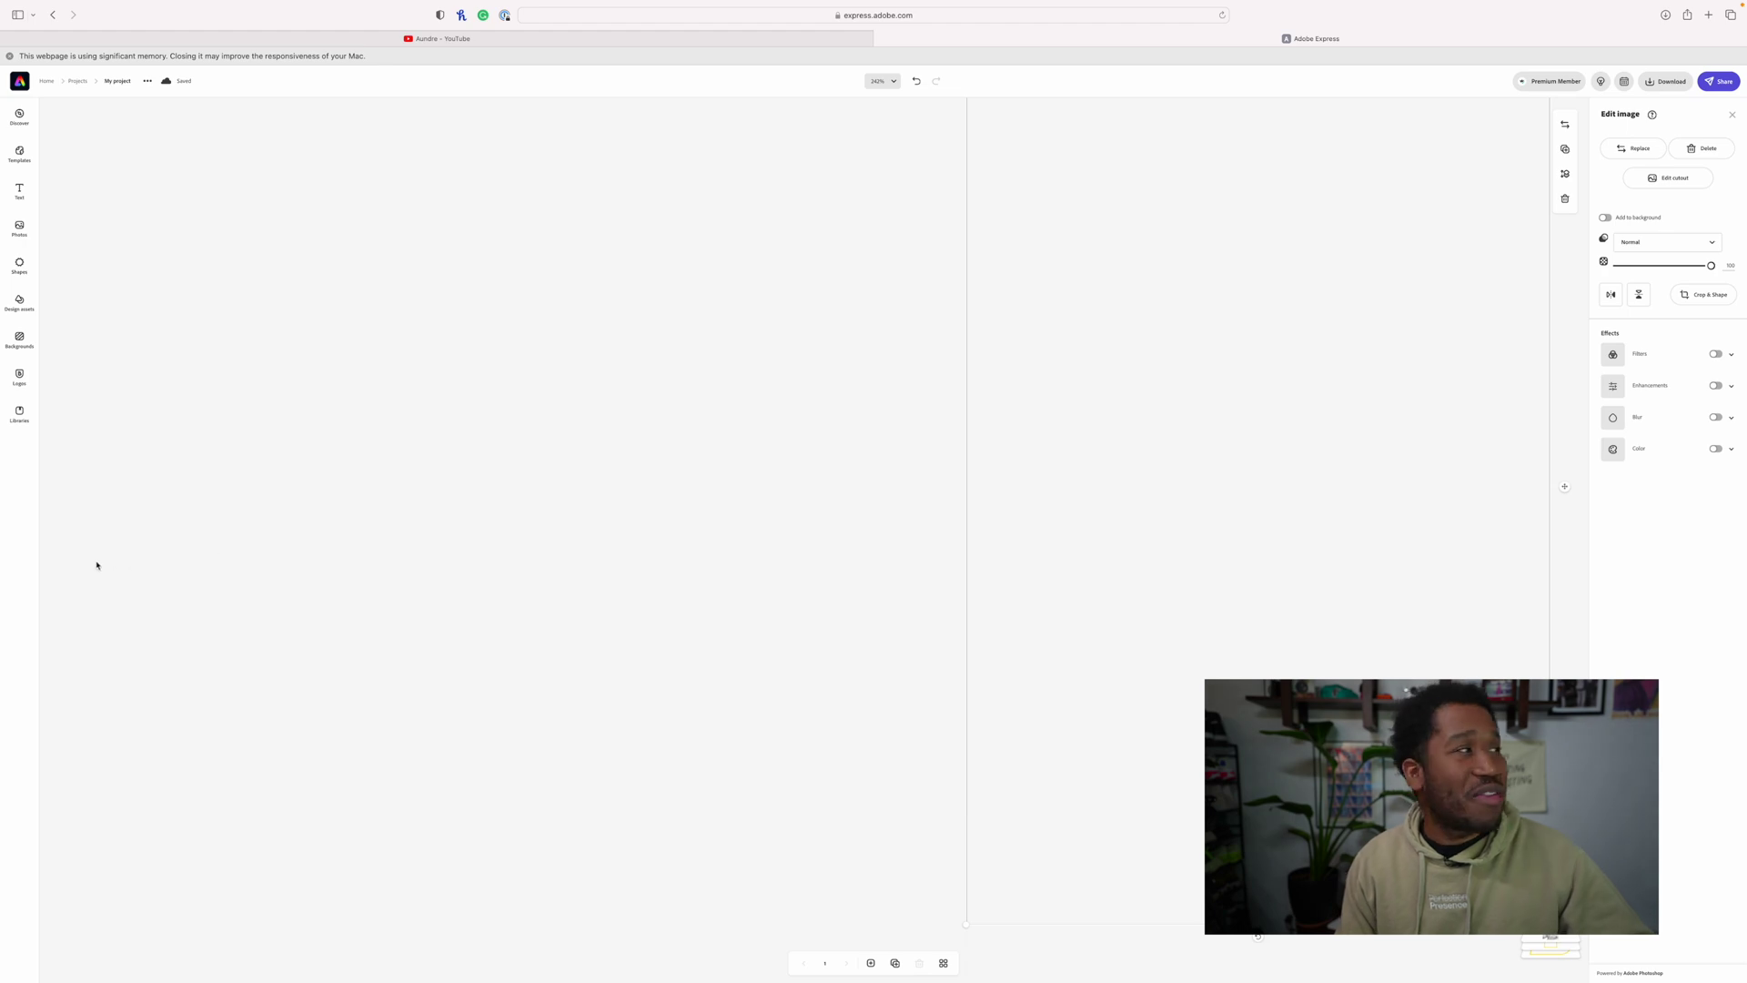
Preview the downloaded My project-1.jpg from the Downloads stack, then return to the browser
mouse_move(1, 567)
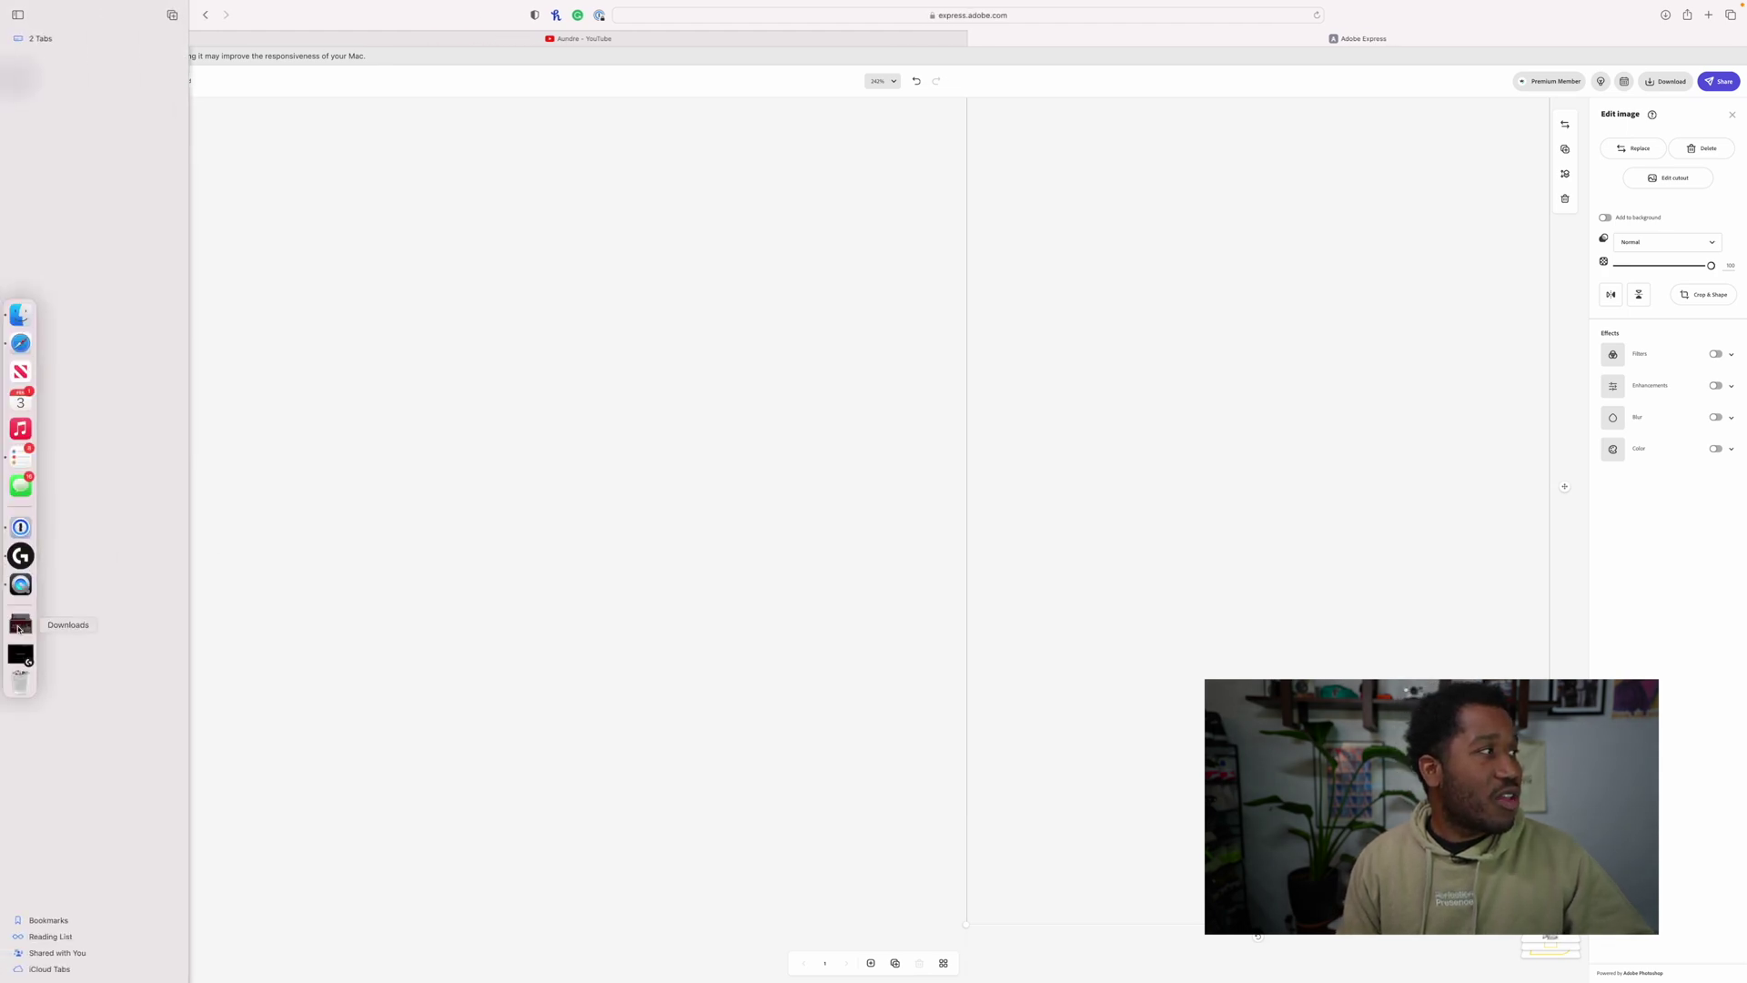
click(20, 624)
click(103, 255)
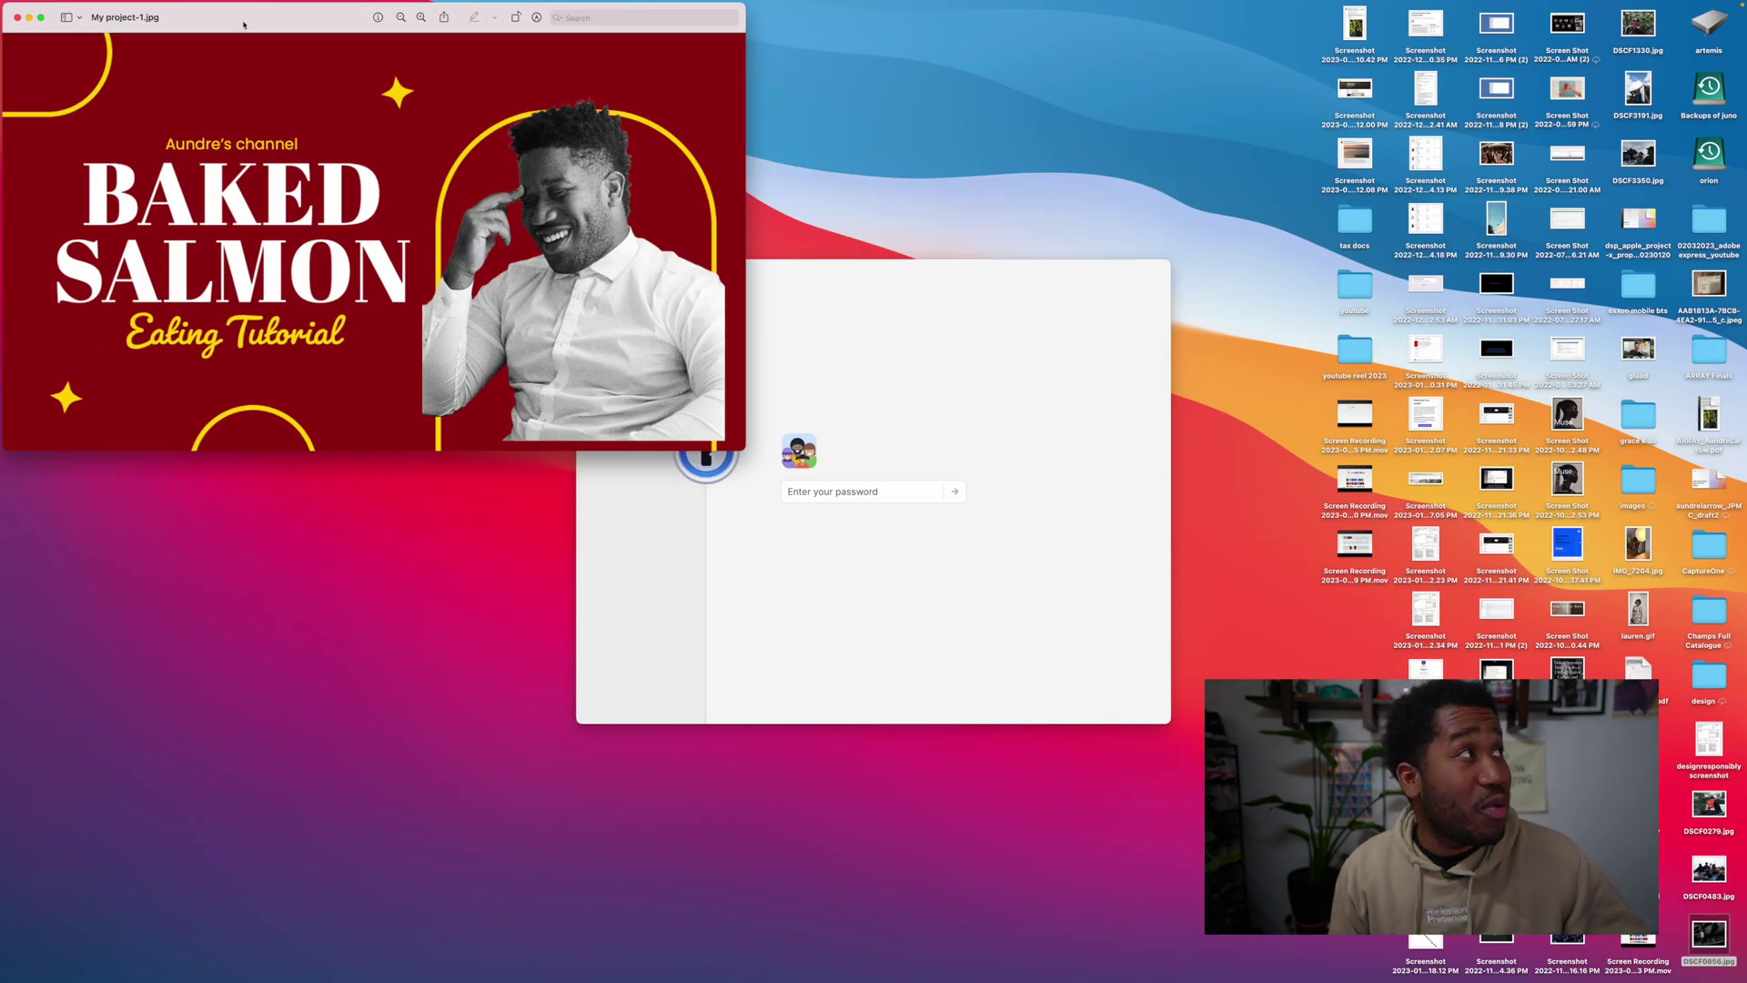
drag(243, 25, 781, 301)
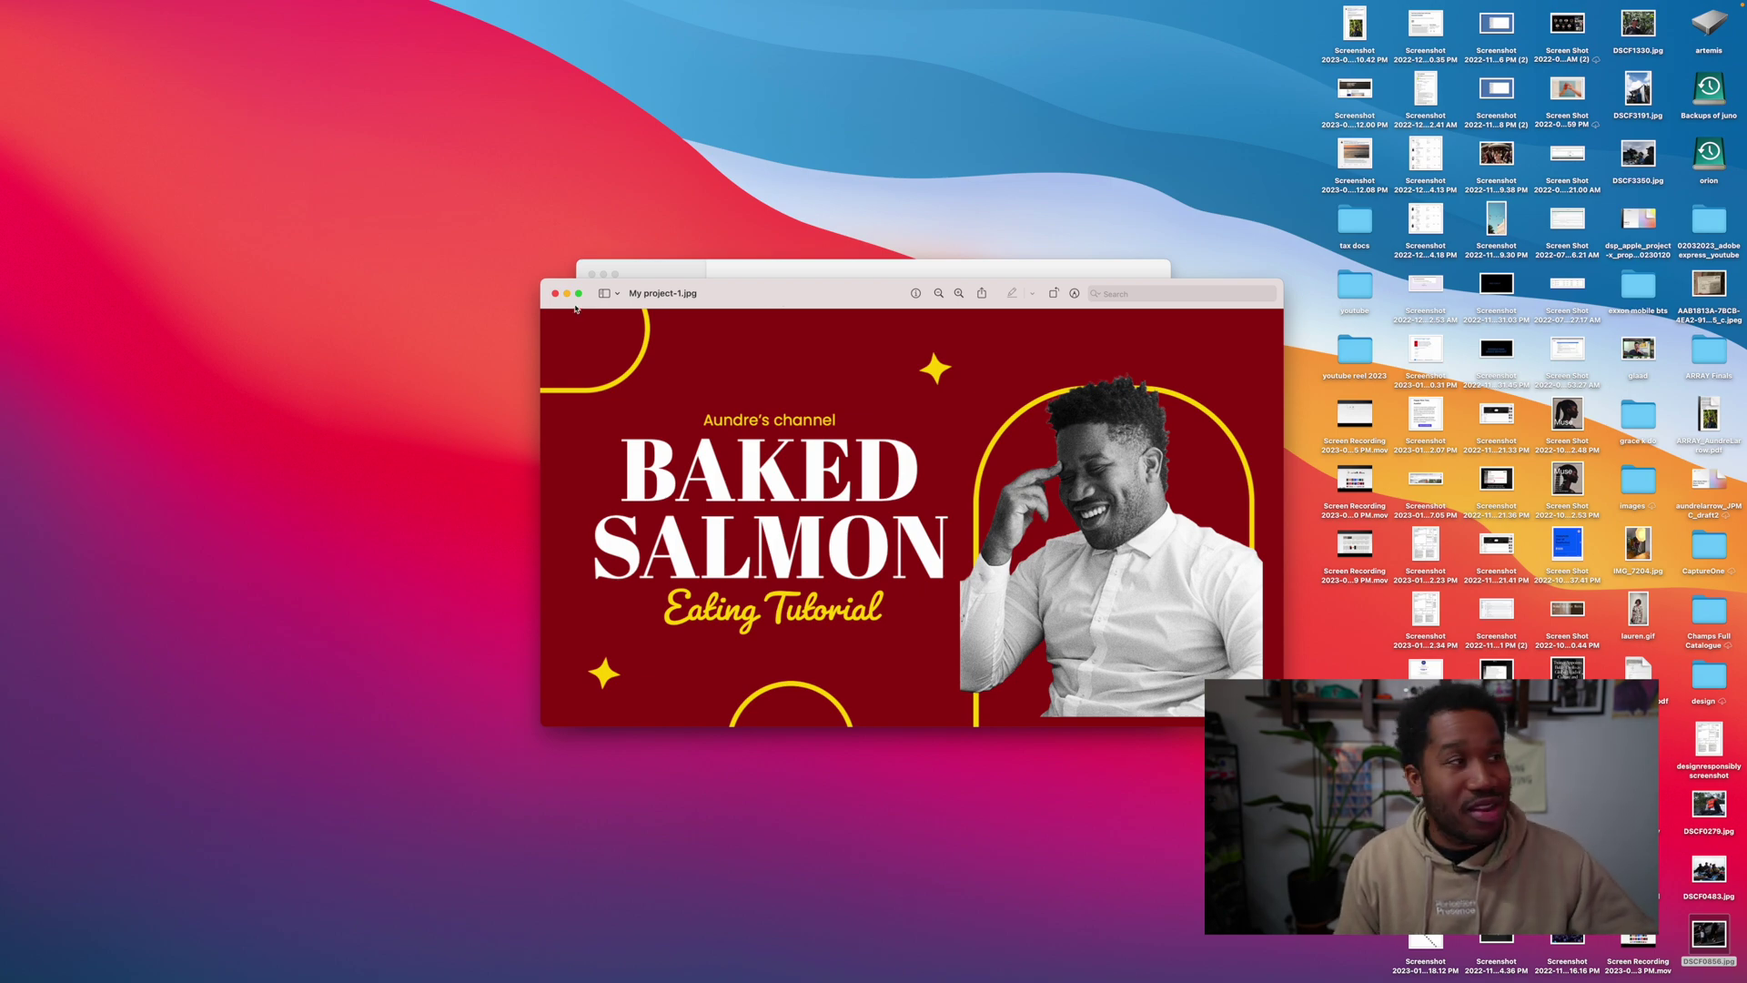
click(555, 293)
key(ctrl+Right)
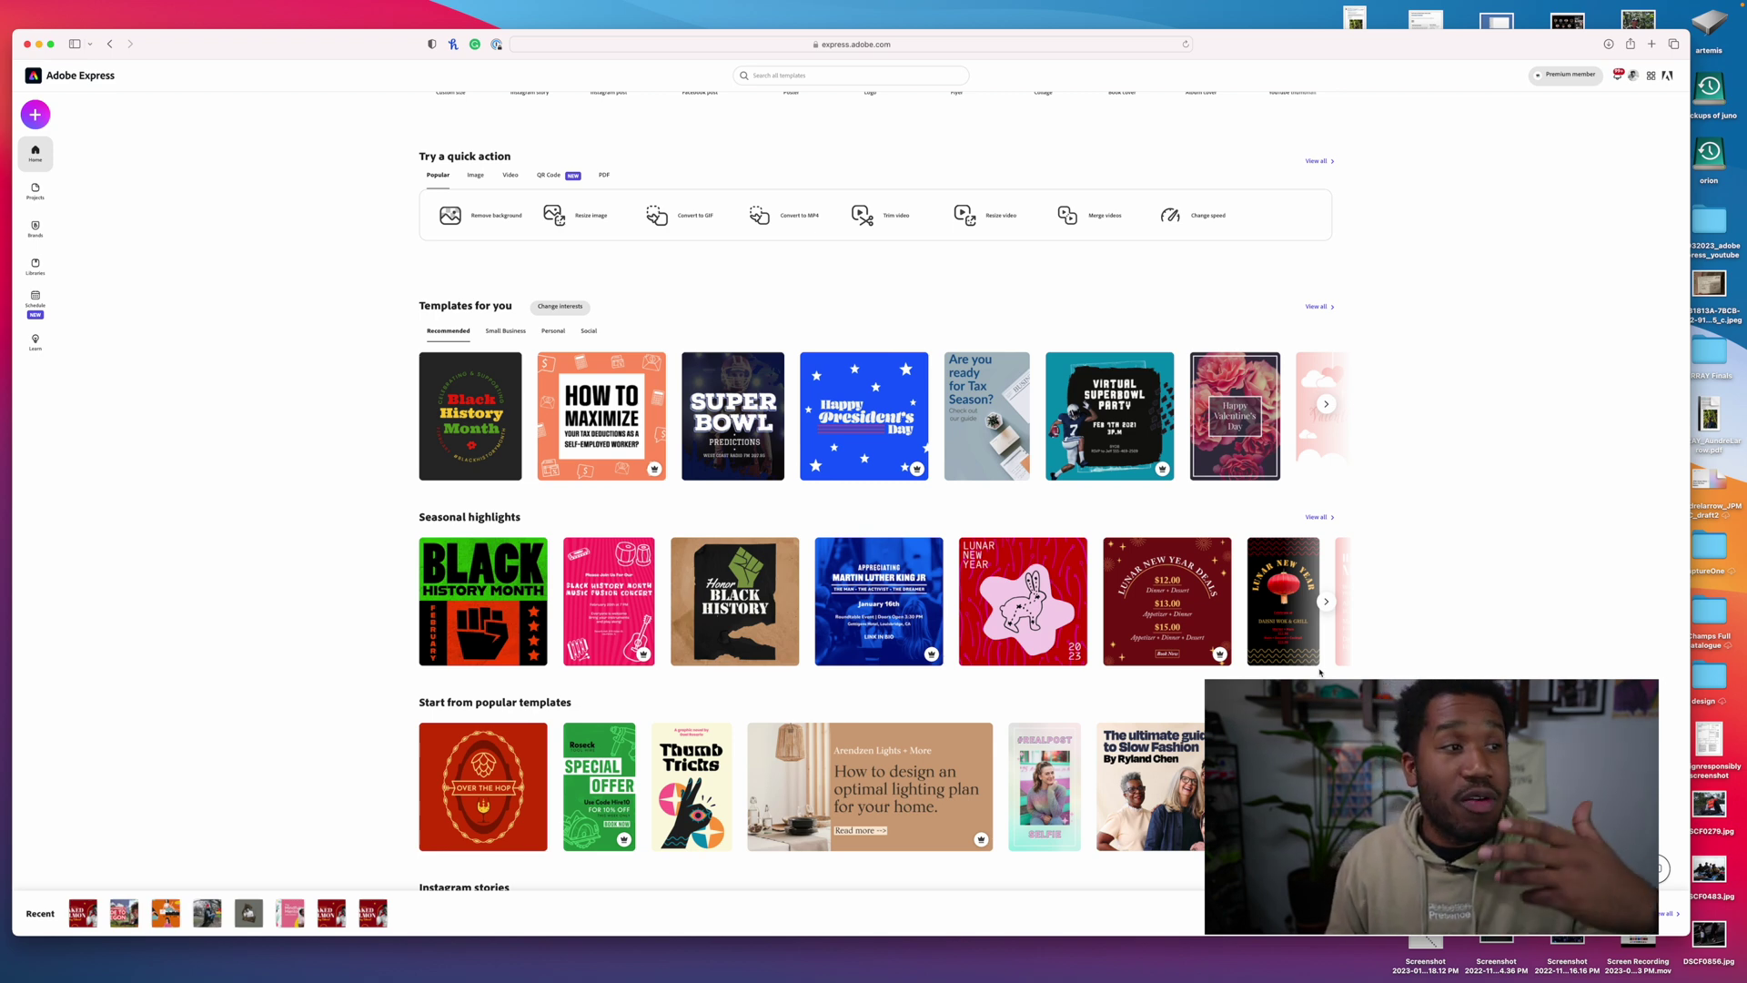
Open the Slow Fashion template from popular templates and select its title text
mouse_move(1160, 822)
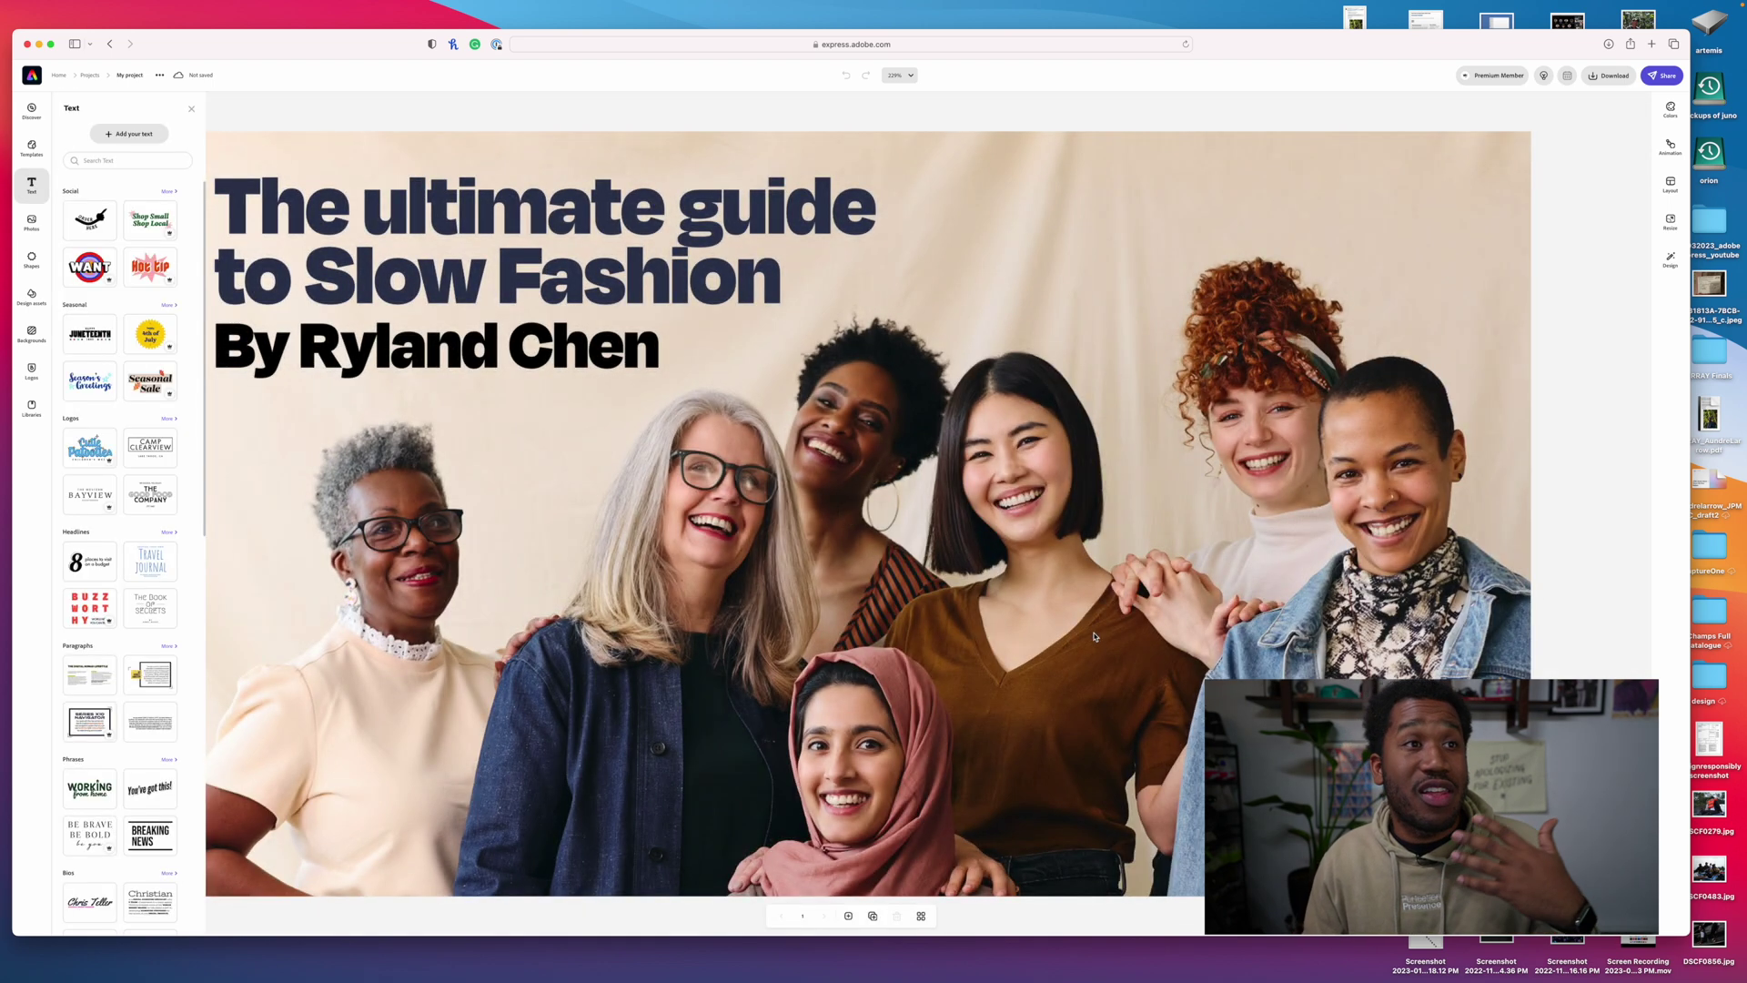
click(383, 182)
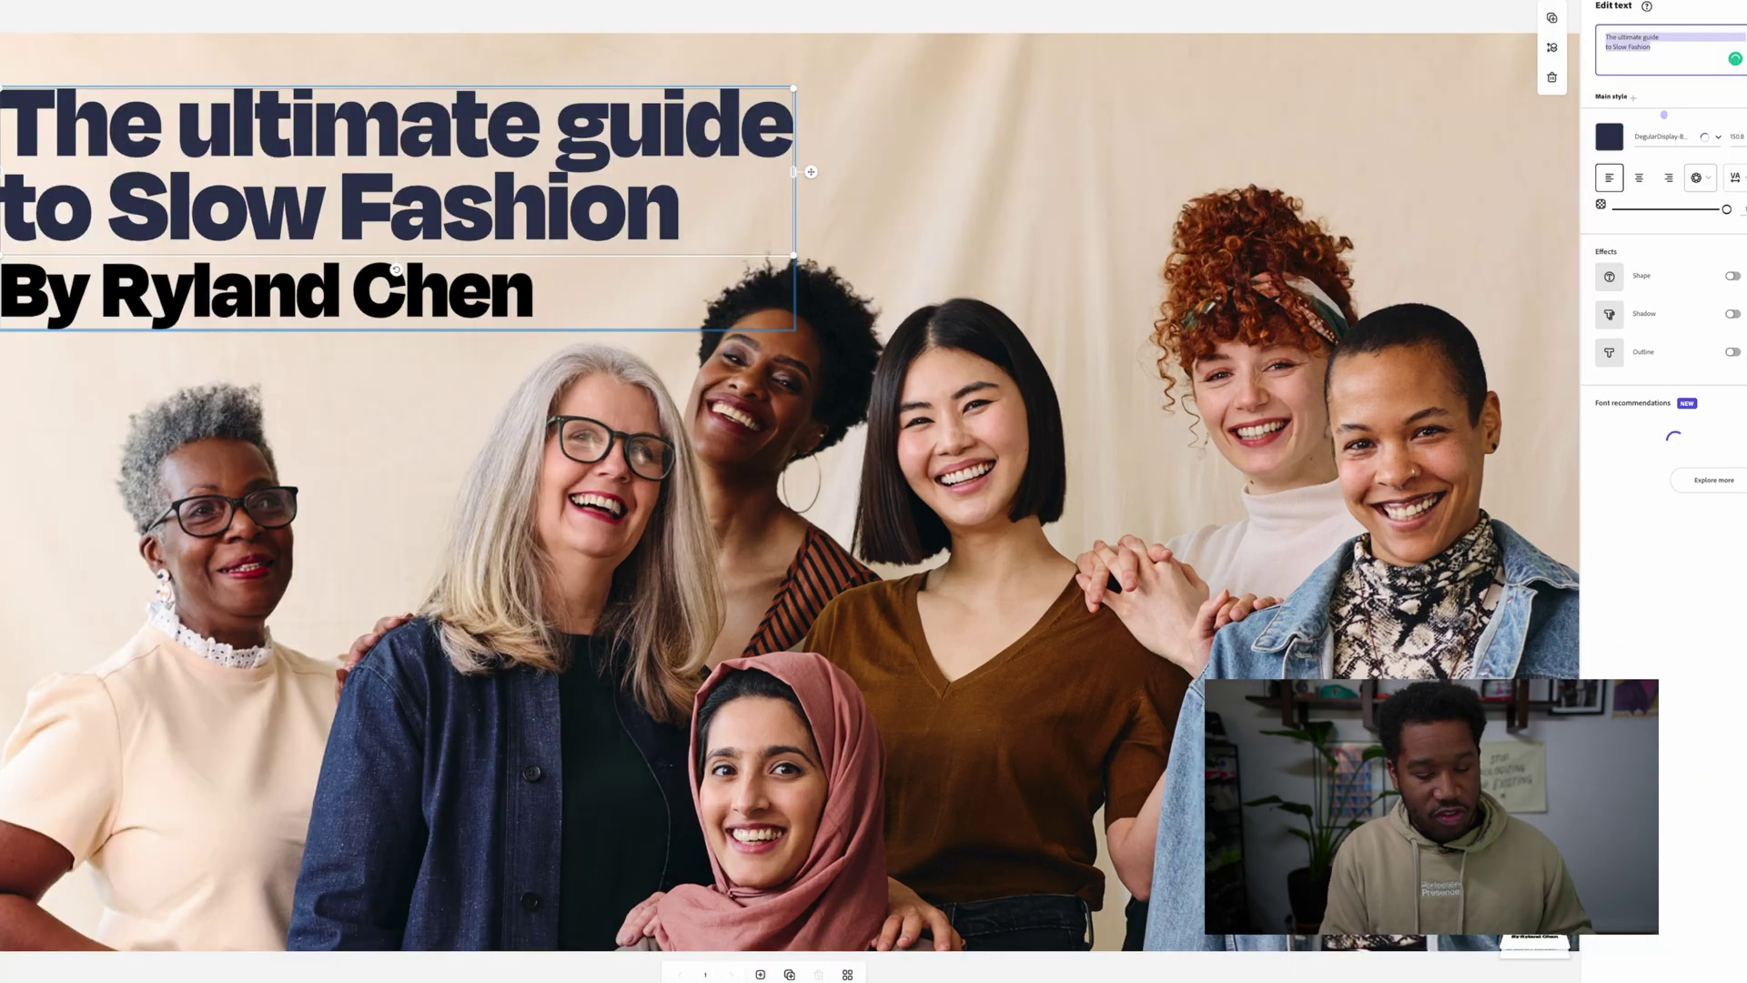
Retitle the template 'Portrait Photography Guide', correcting the initial typos
text(Po)
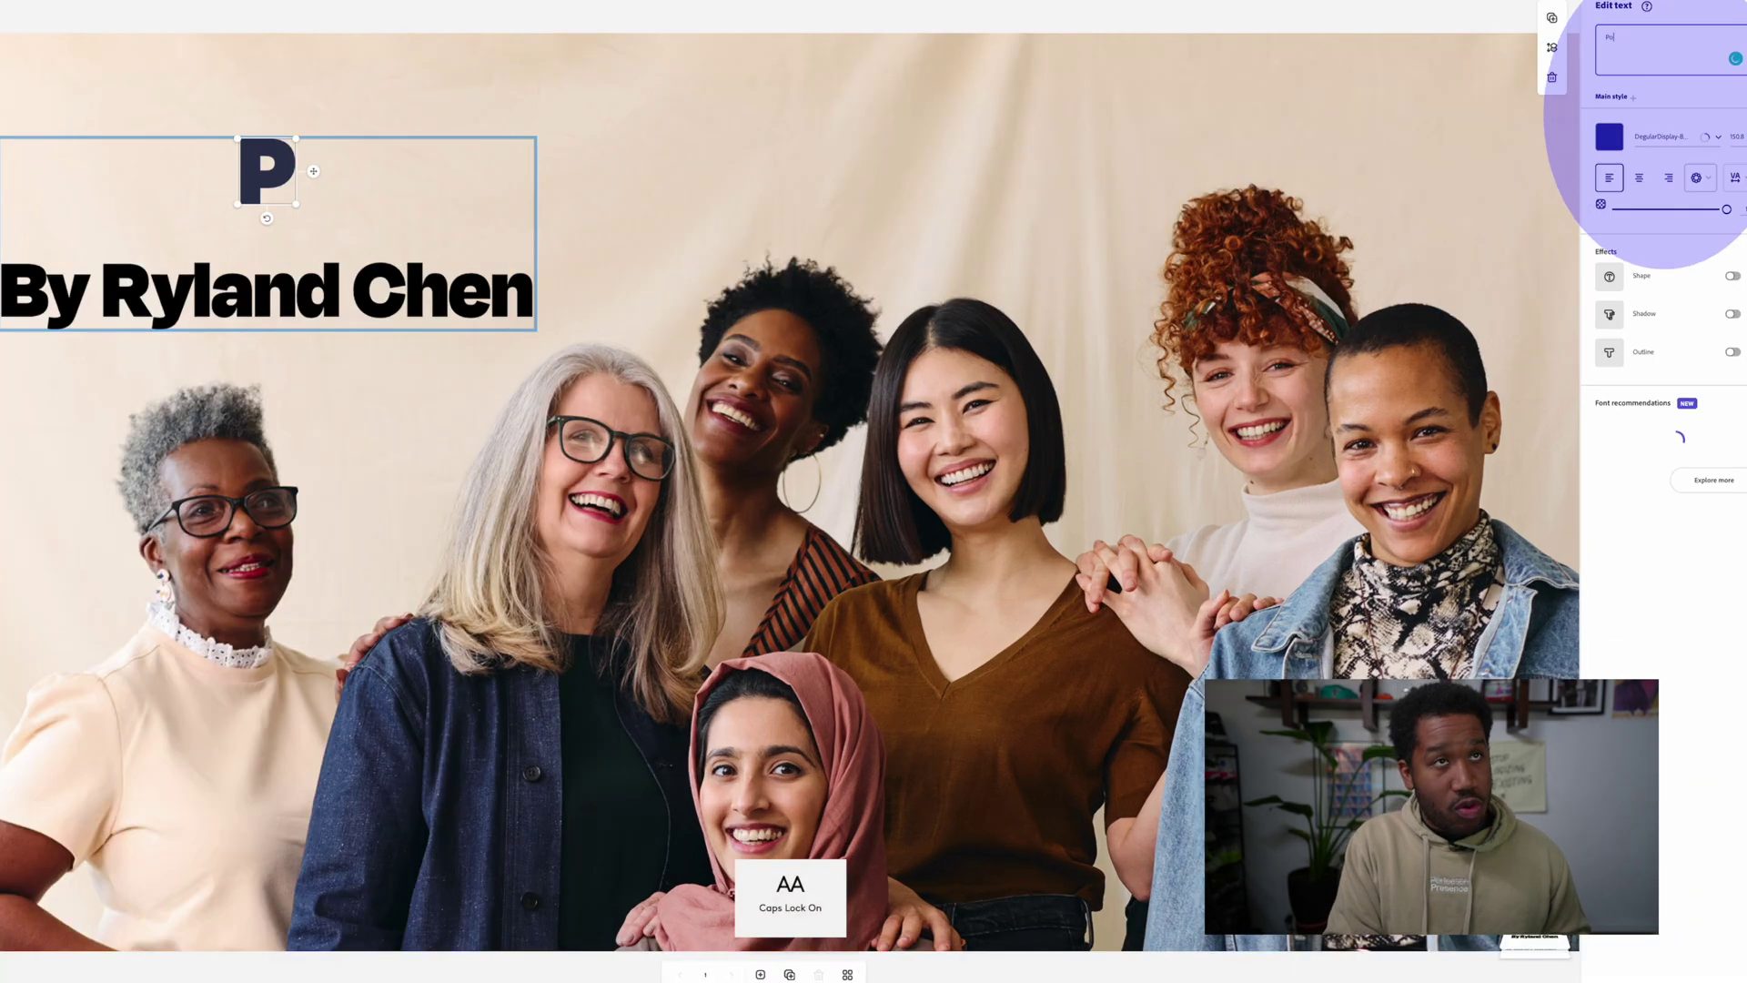
text(rtraits phootgrpahy guide)
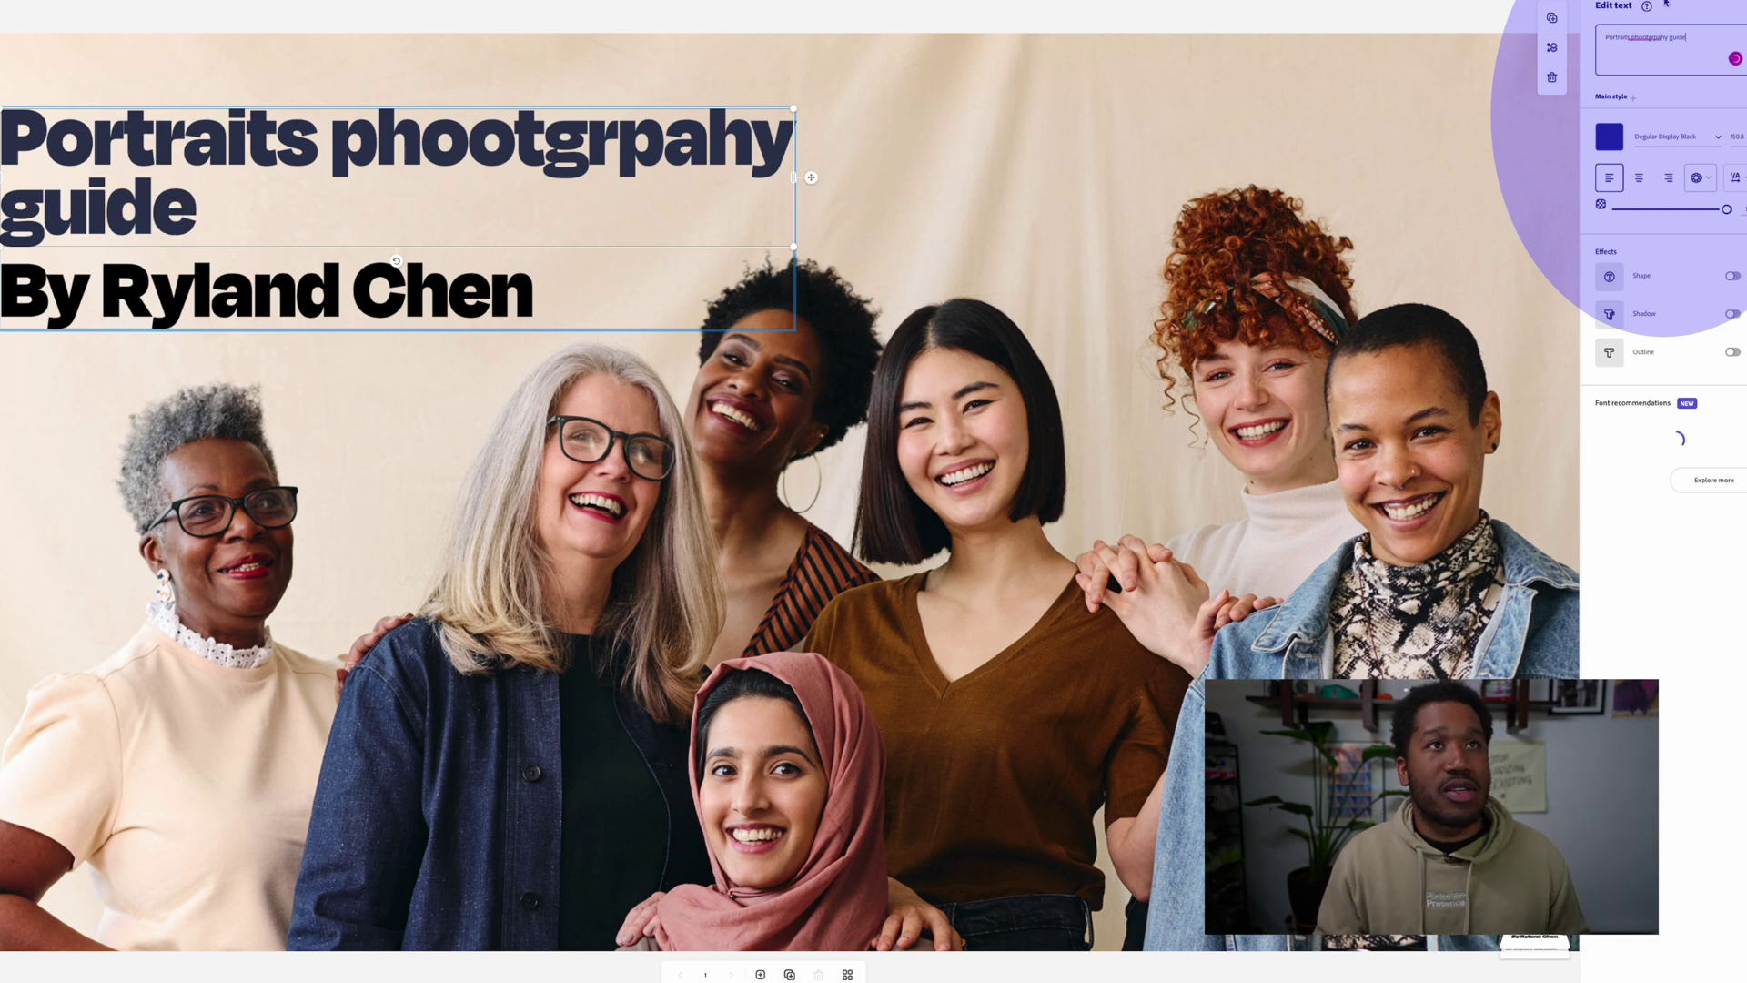
drag(1661, 40, 1622, 40)
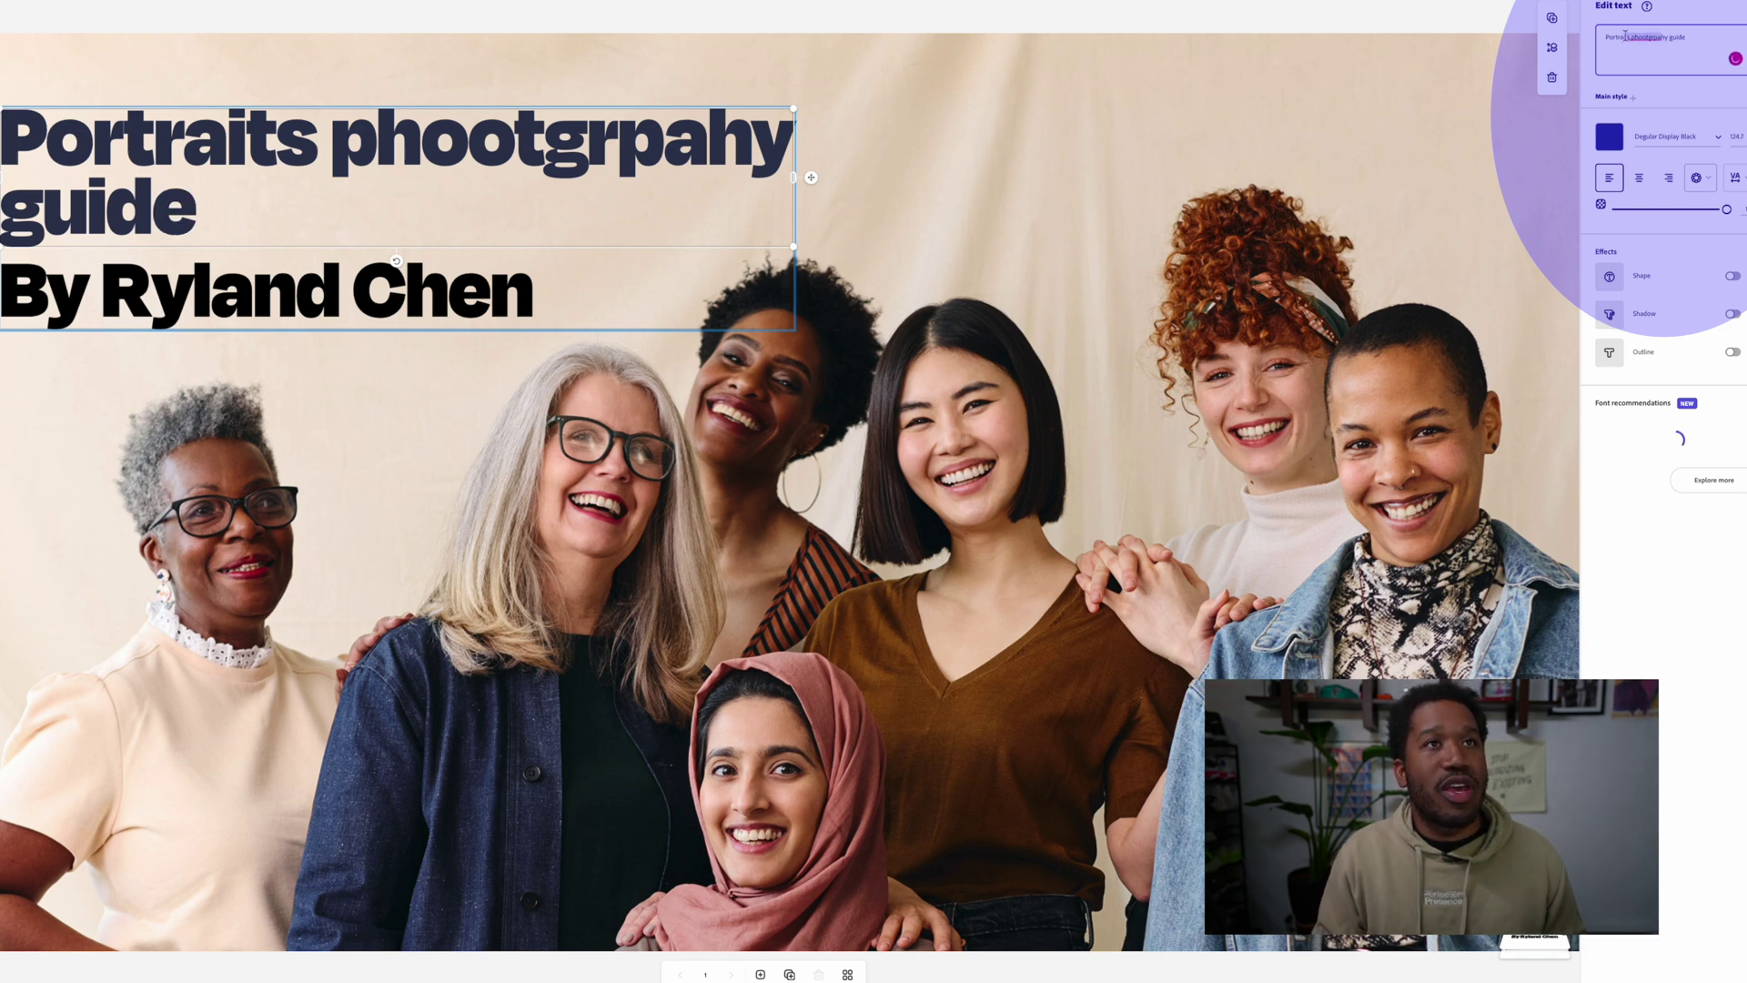
key(ctrl+a)
text(P)
key(Caps_Lock)
text(r)
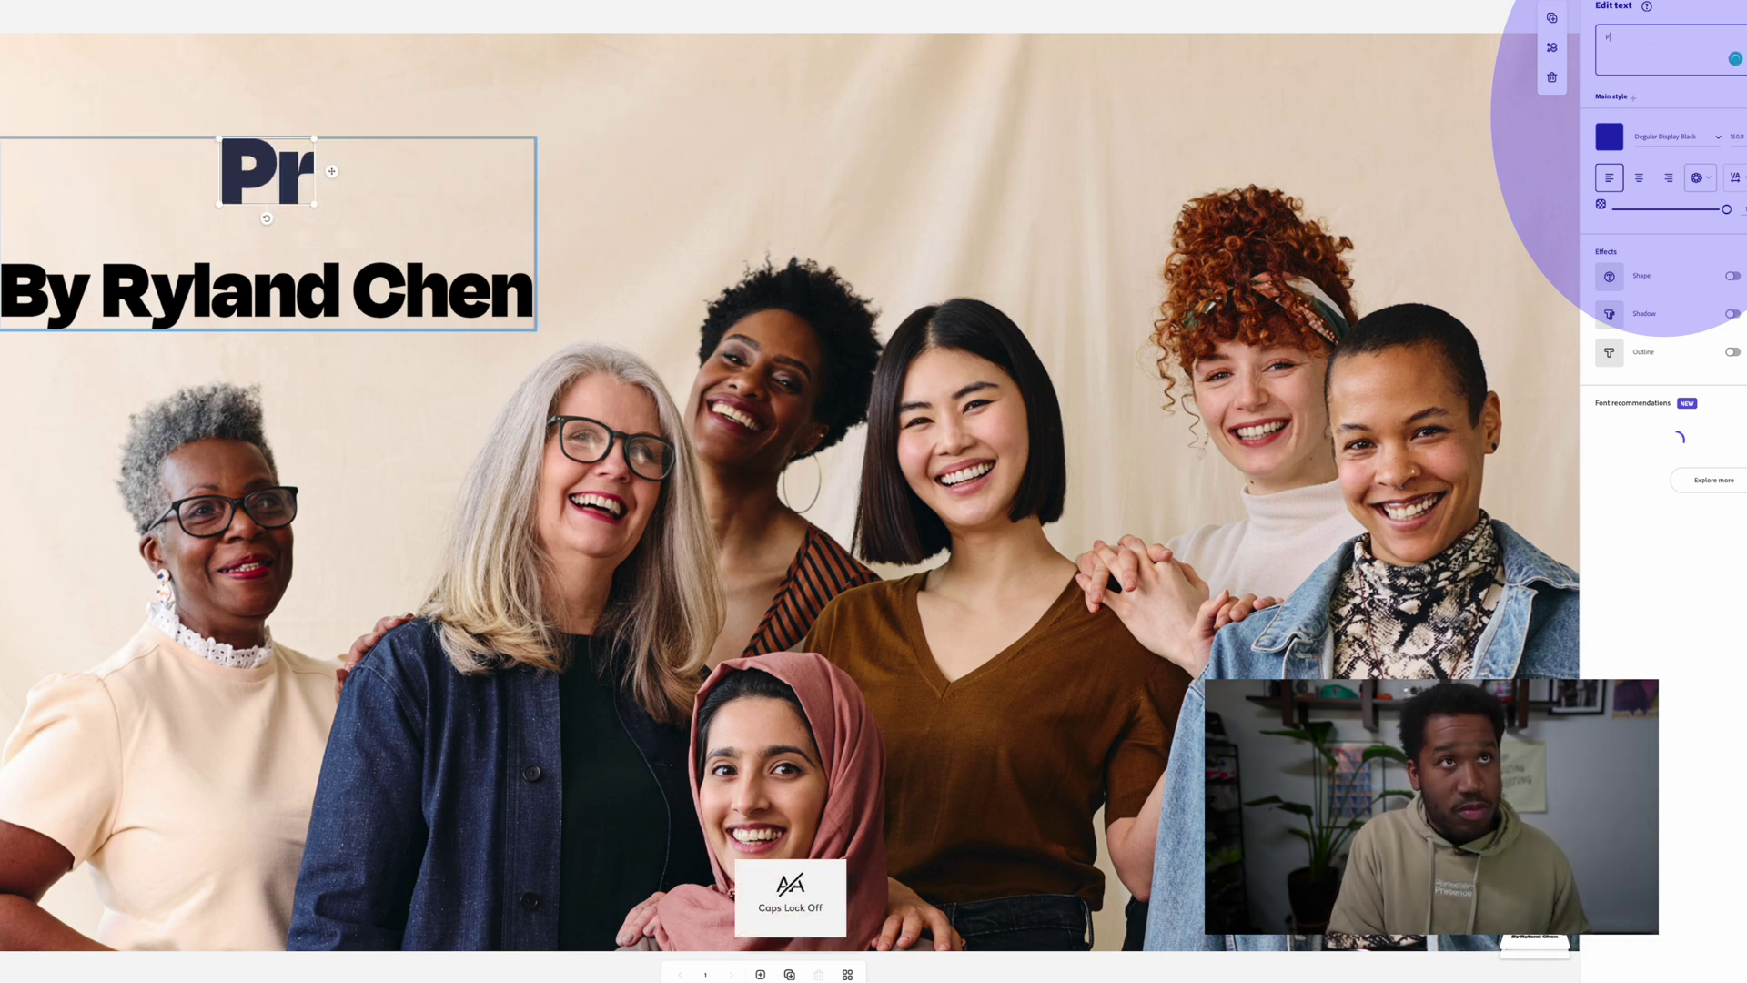
key(BackSpace)
key(BackSpace)
key(BackSpace)
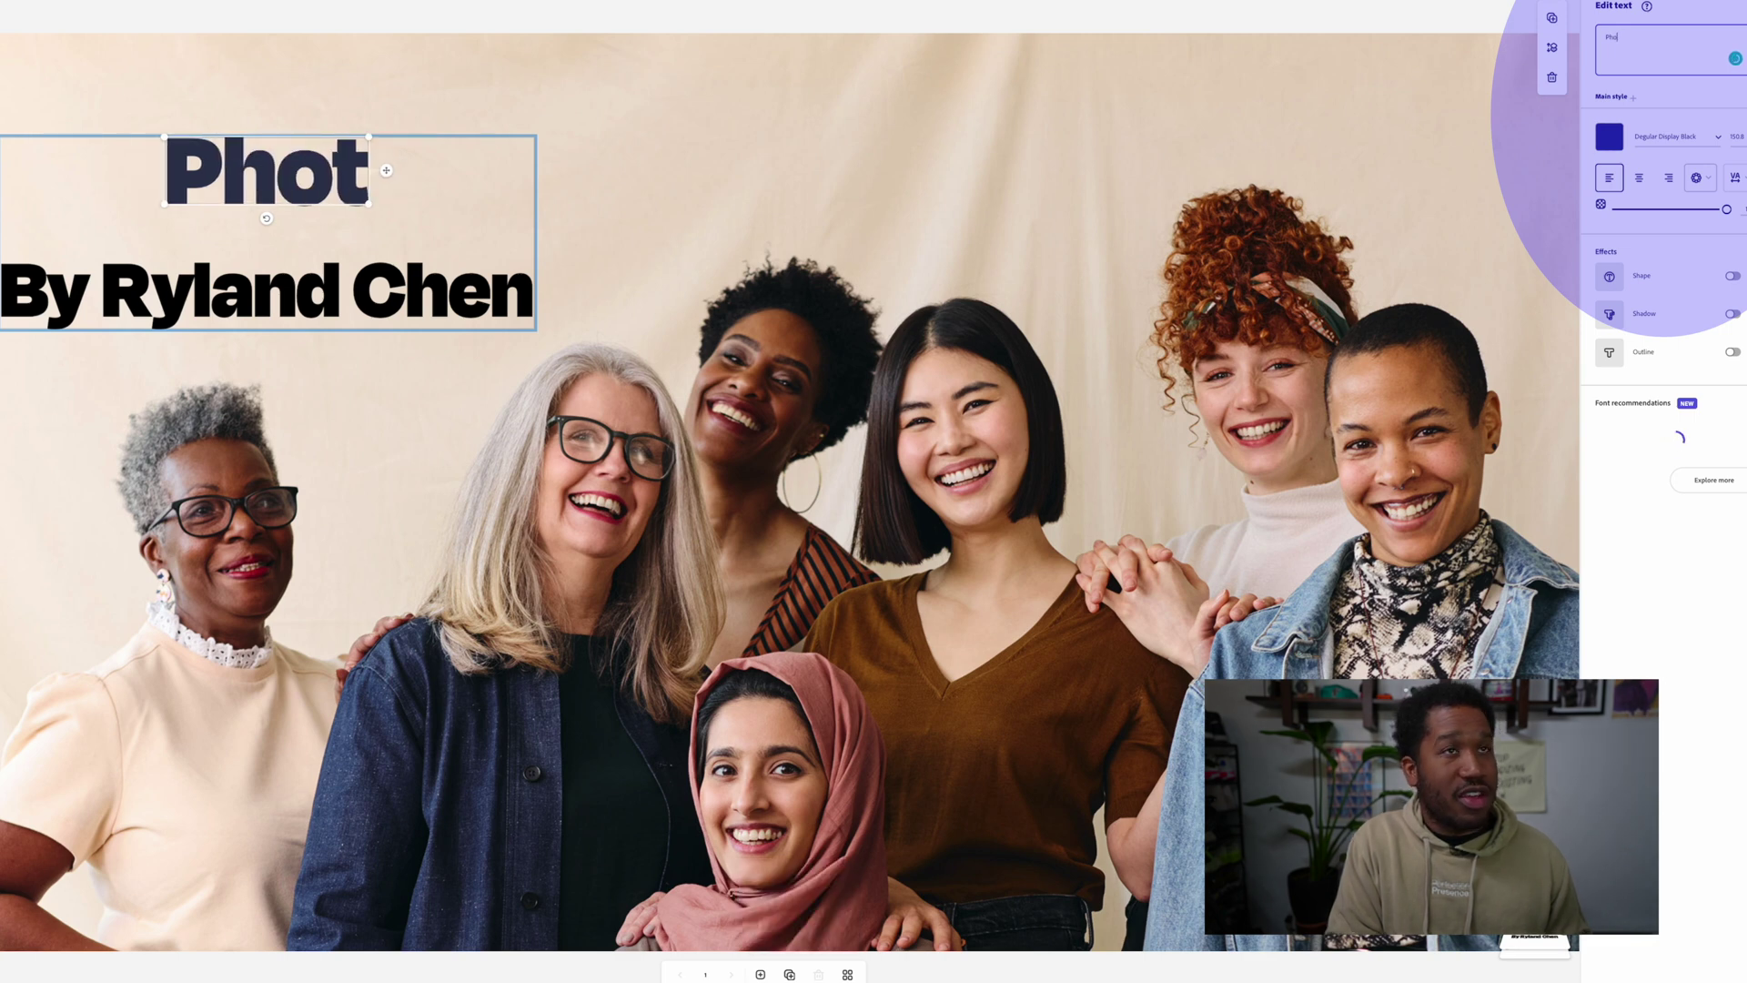
key(BackSpace)
text(ortrait)
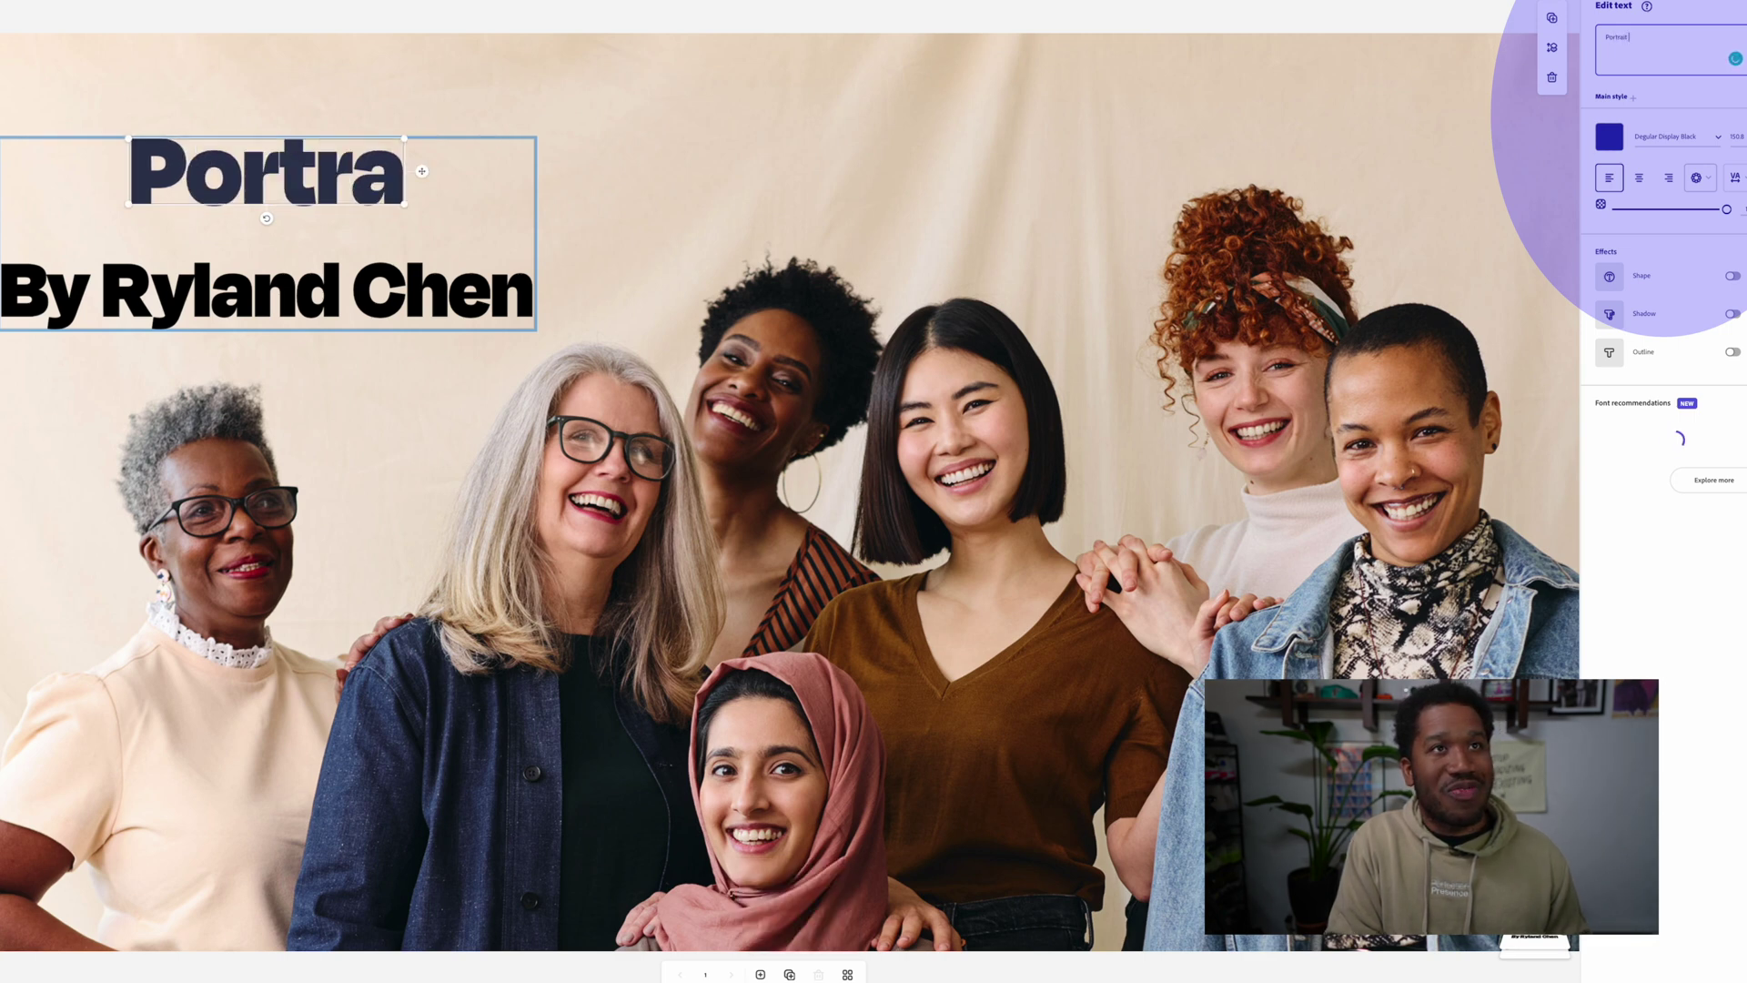
key(Caps_Lock)
text(P)
key(Caps_Lock)
text(hotography Guide)
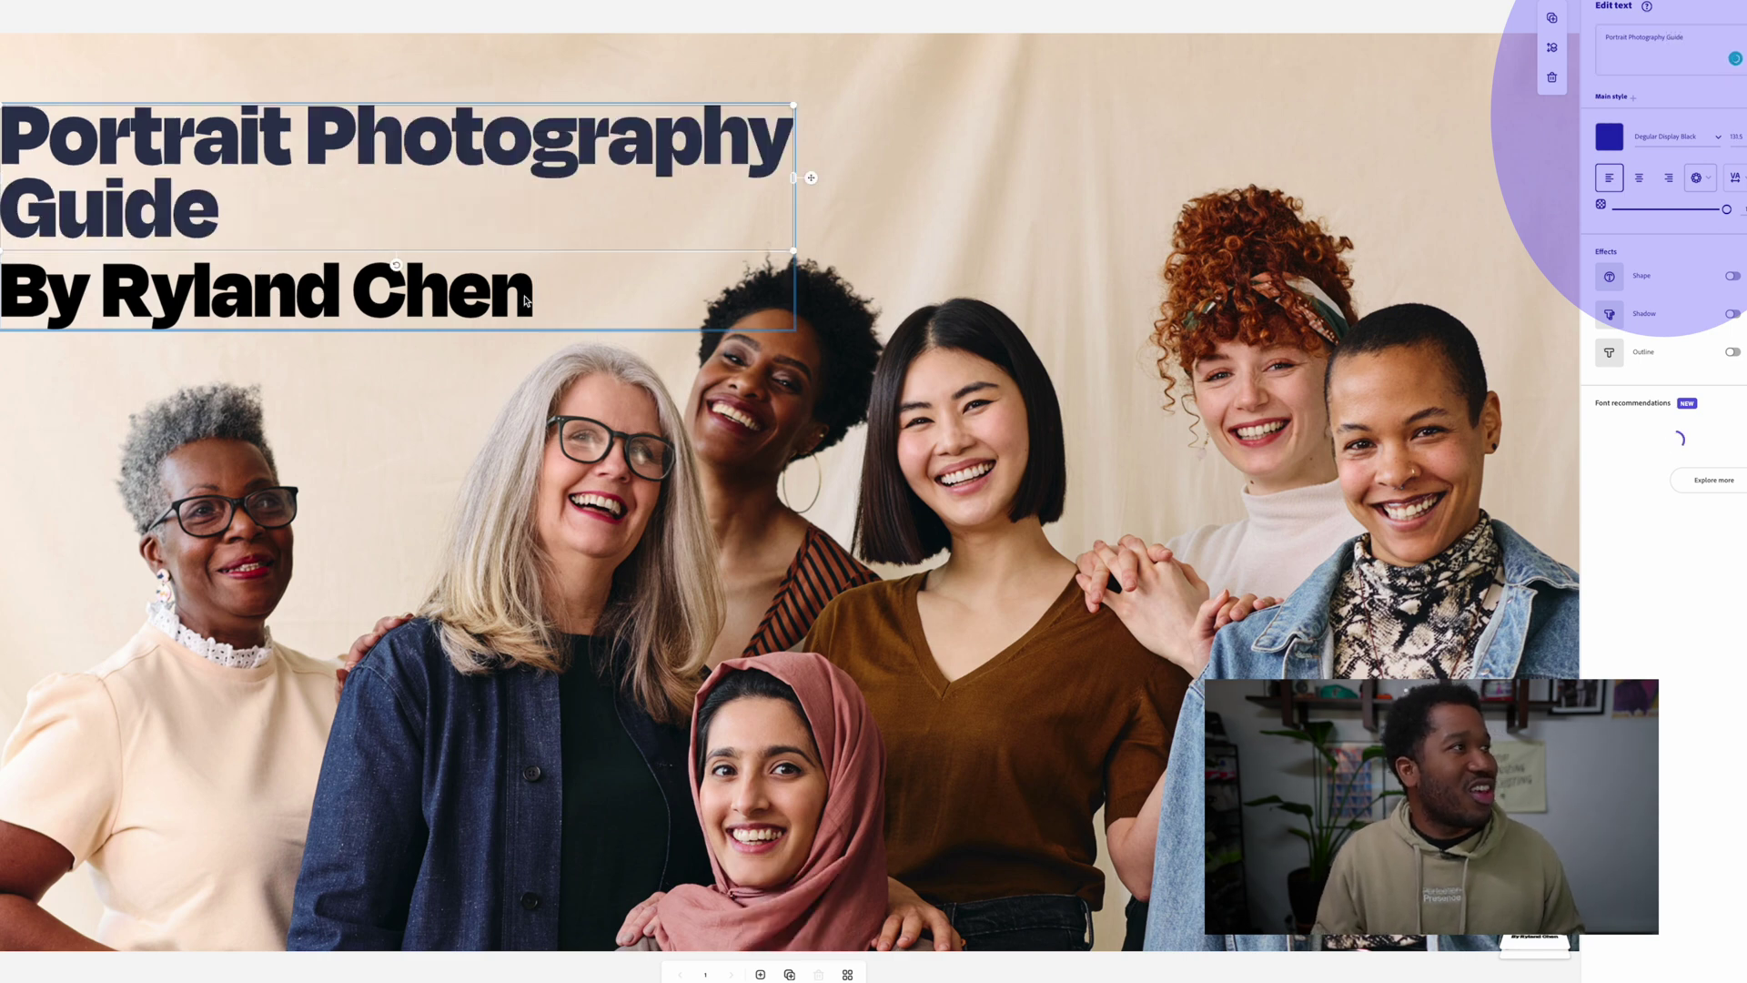
Change the byline to 'by' followed by the creator's name
click(464, 300)
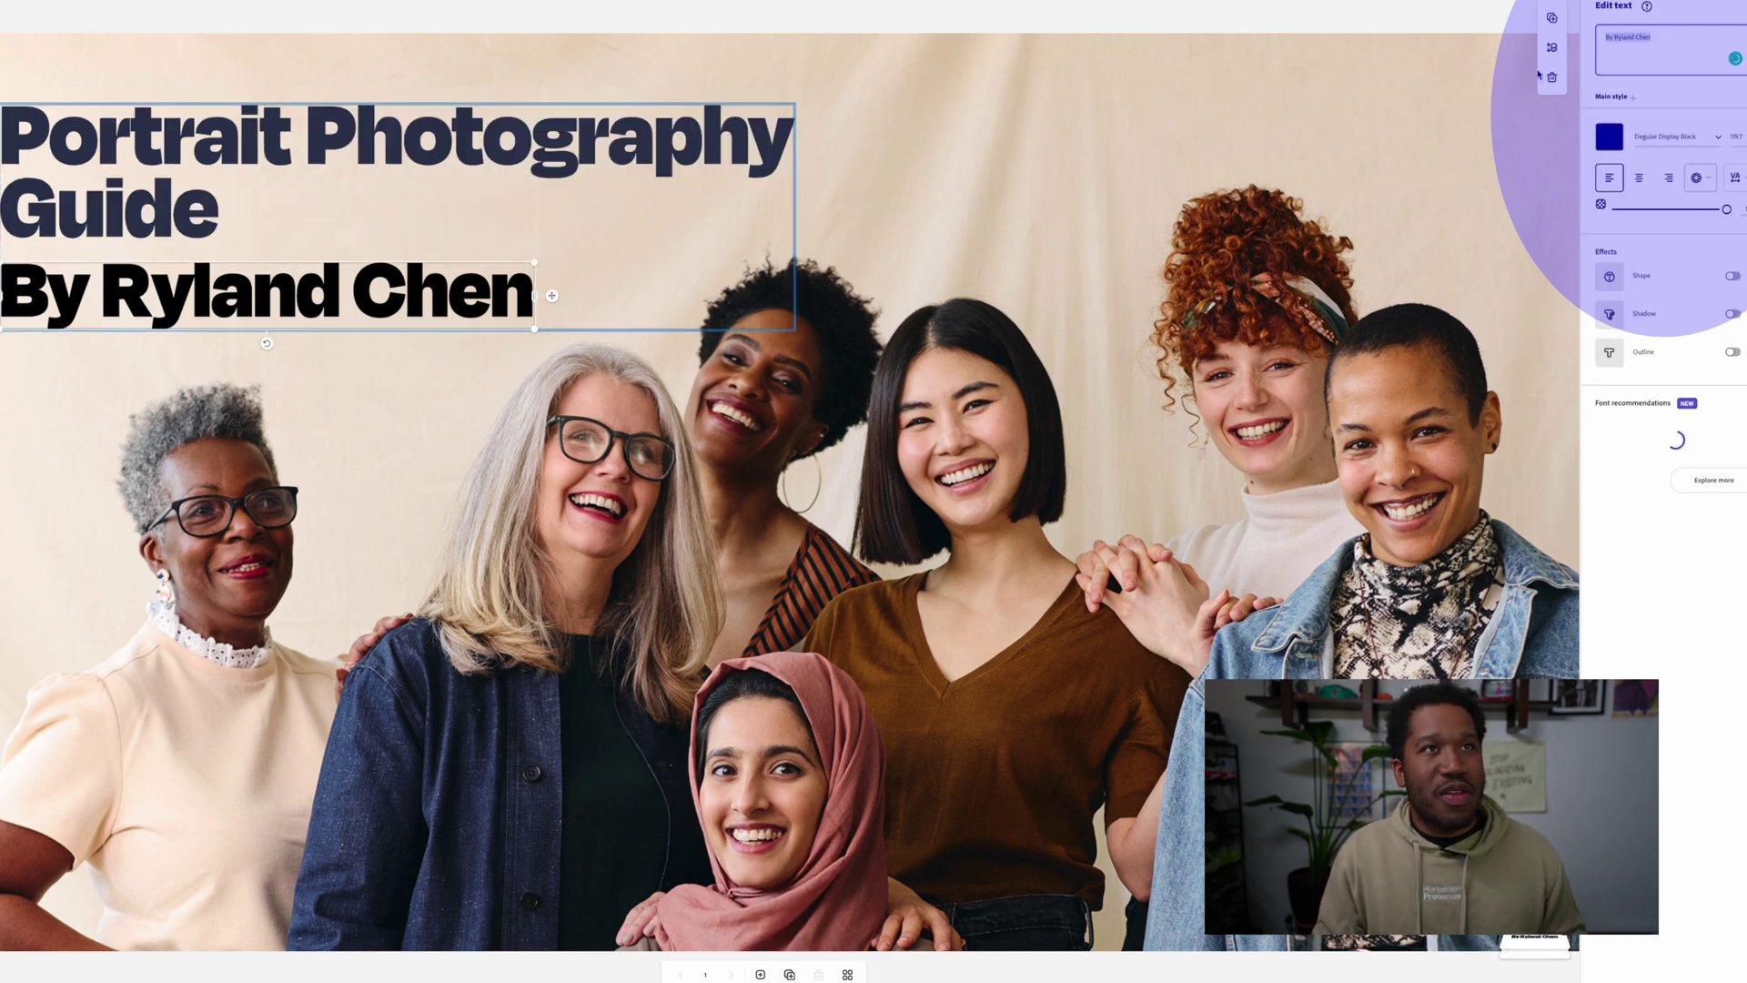
text(by Aundre U)
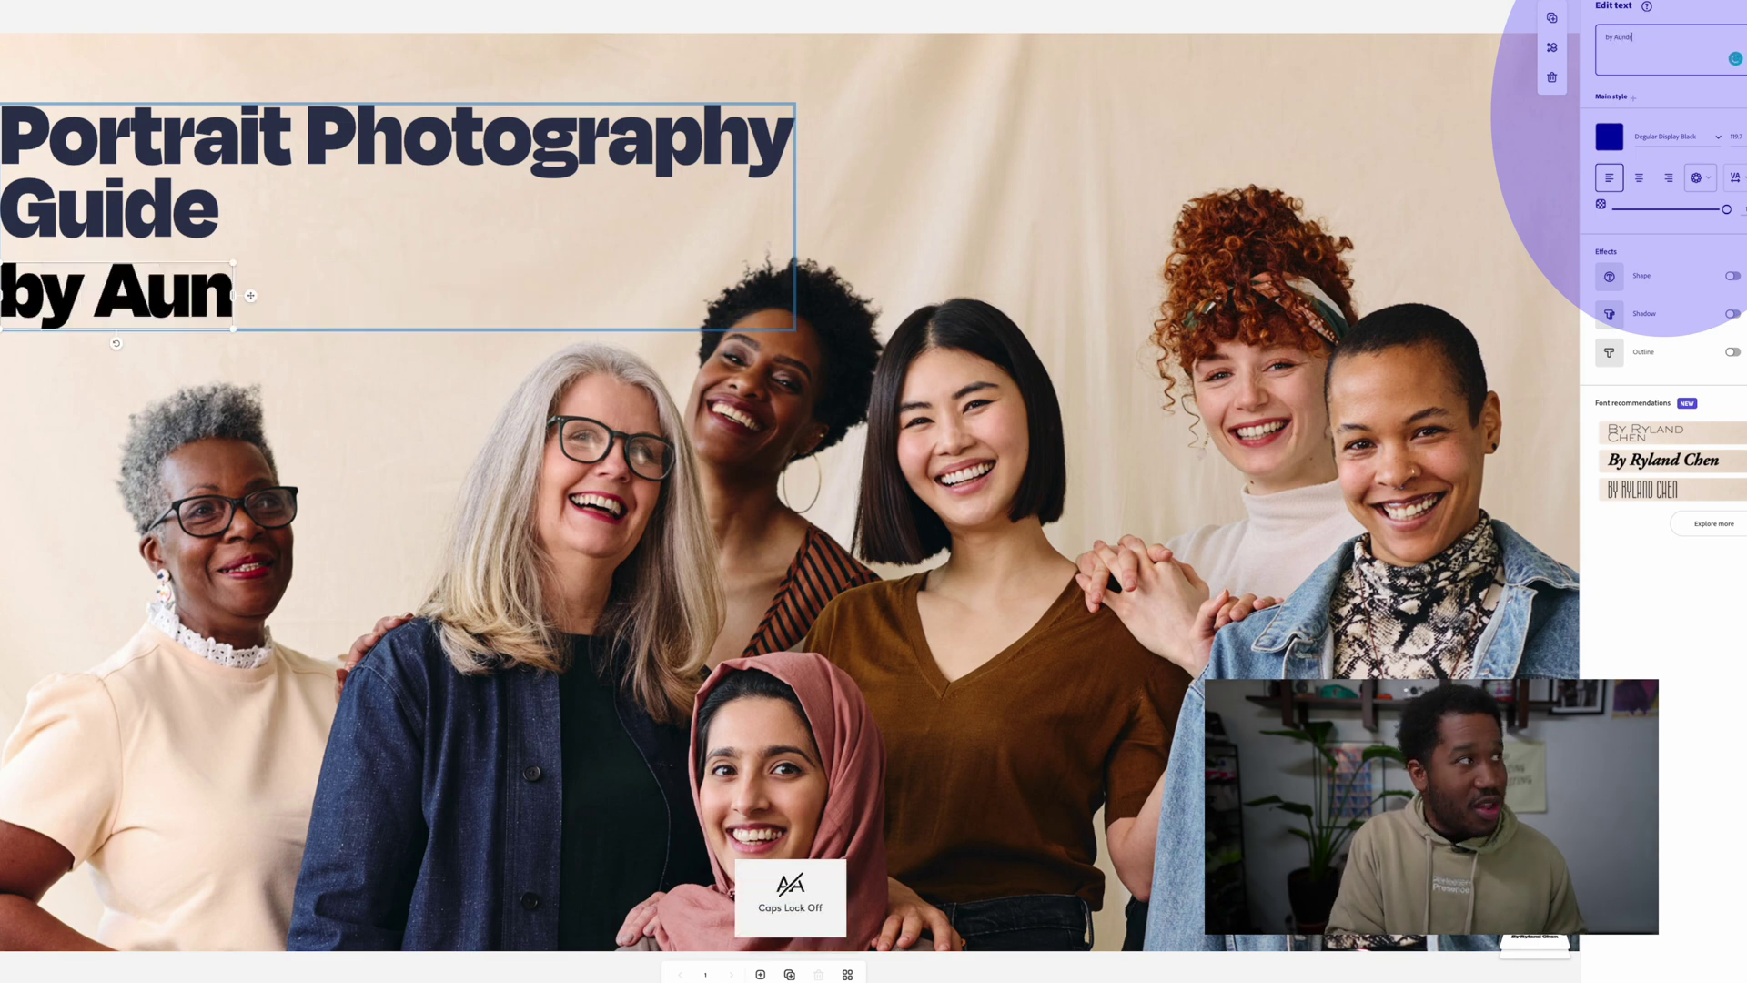
key(Caps_Lock)
text(na)
key(BackSpace)
key(BackSpace)
key(BackSpace)
key(BackSpace)
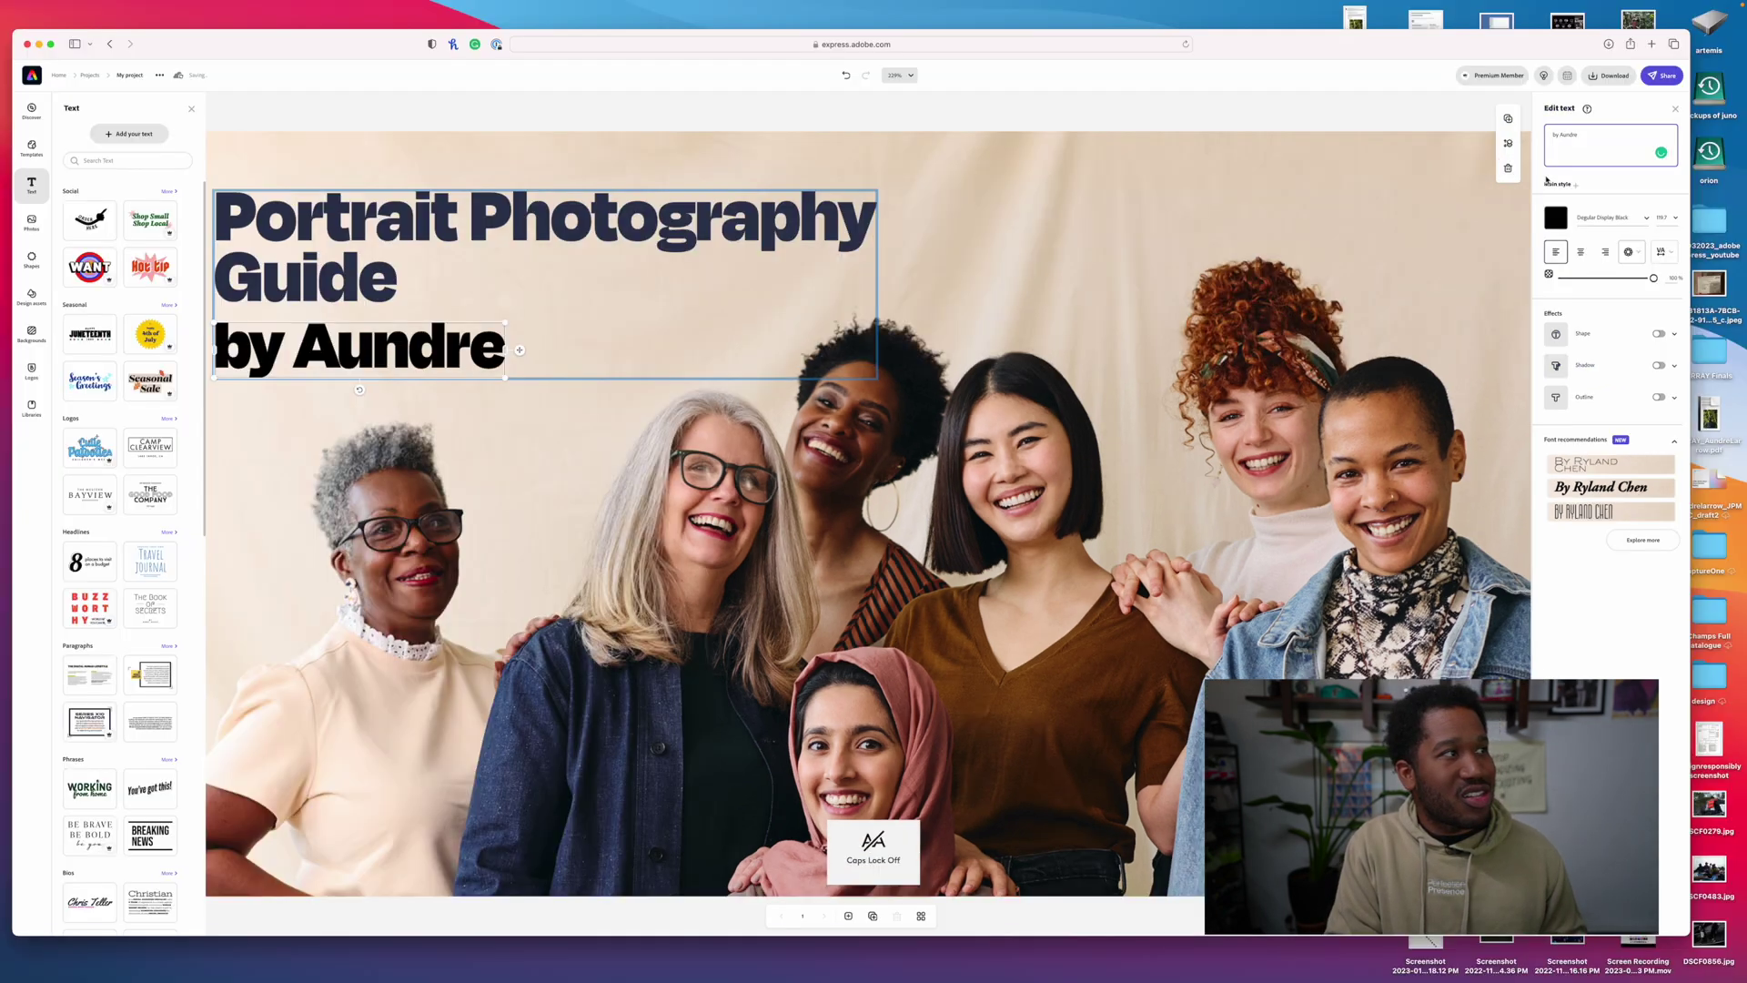
key(Escape)
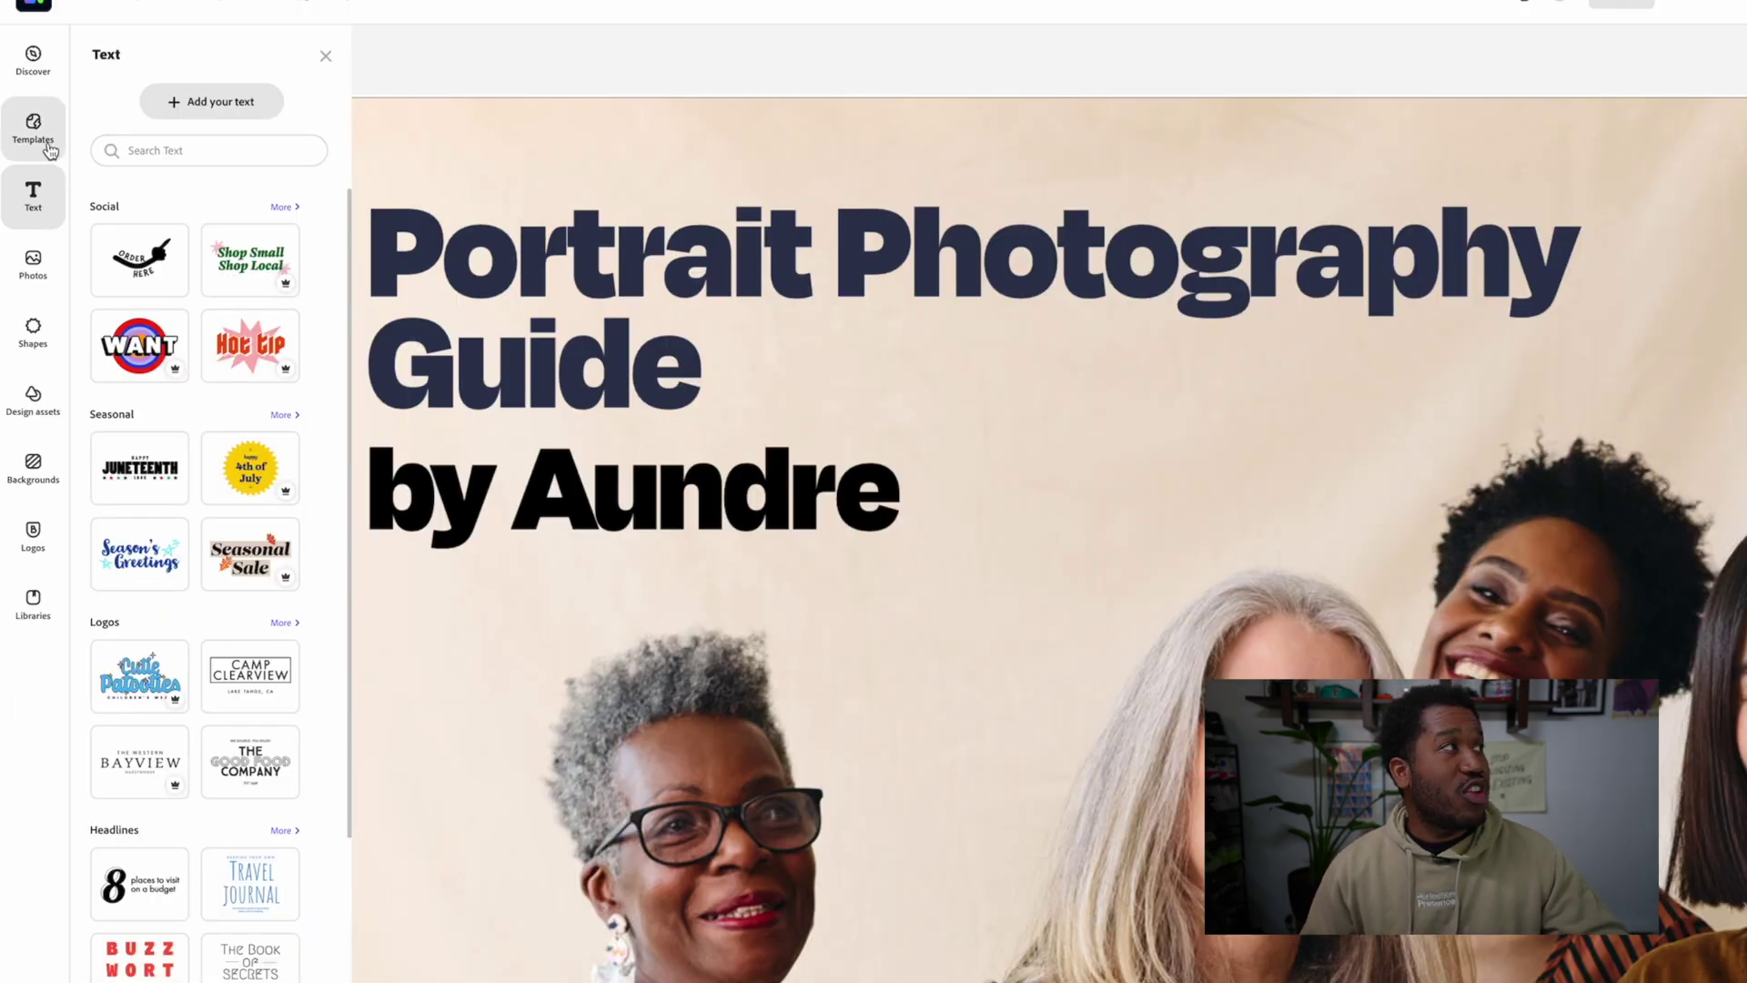
Swap the background for the pickup-truck photo of four friends from Lightroom's Airbnb ii album
click(37, 268)
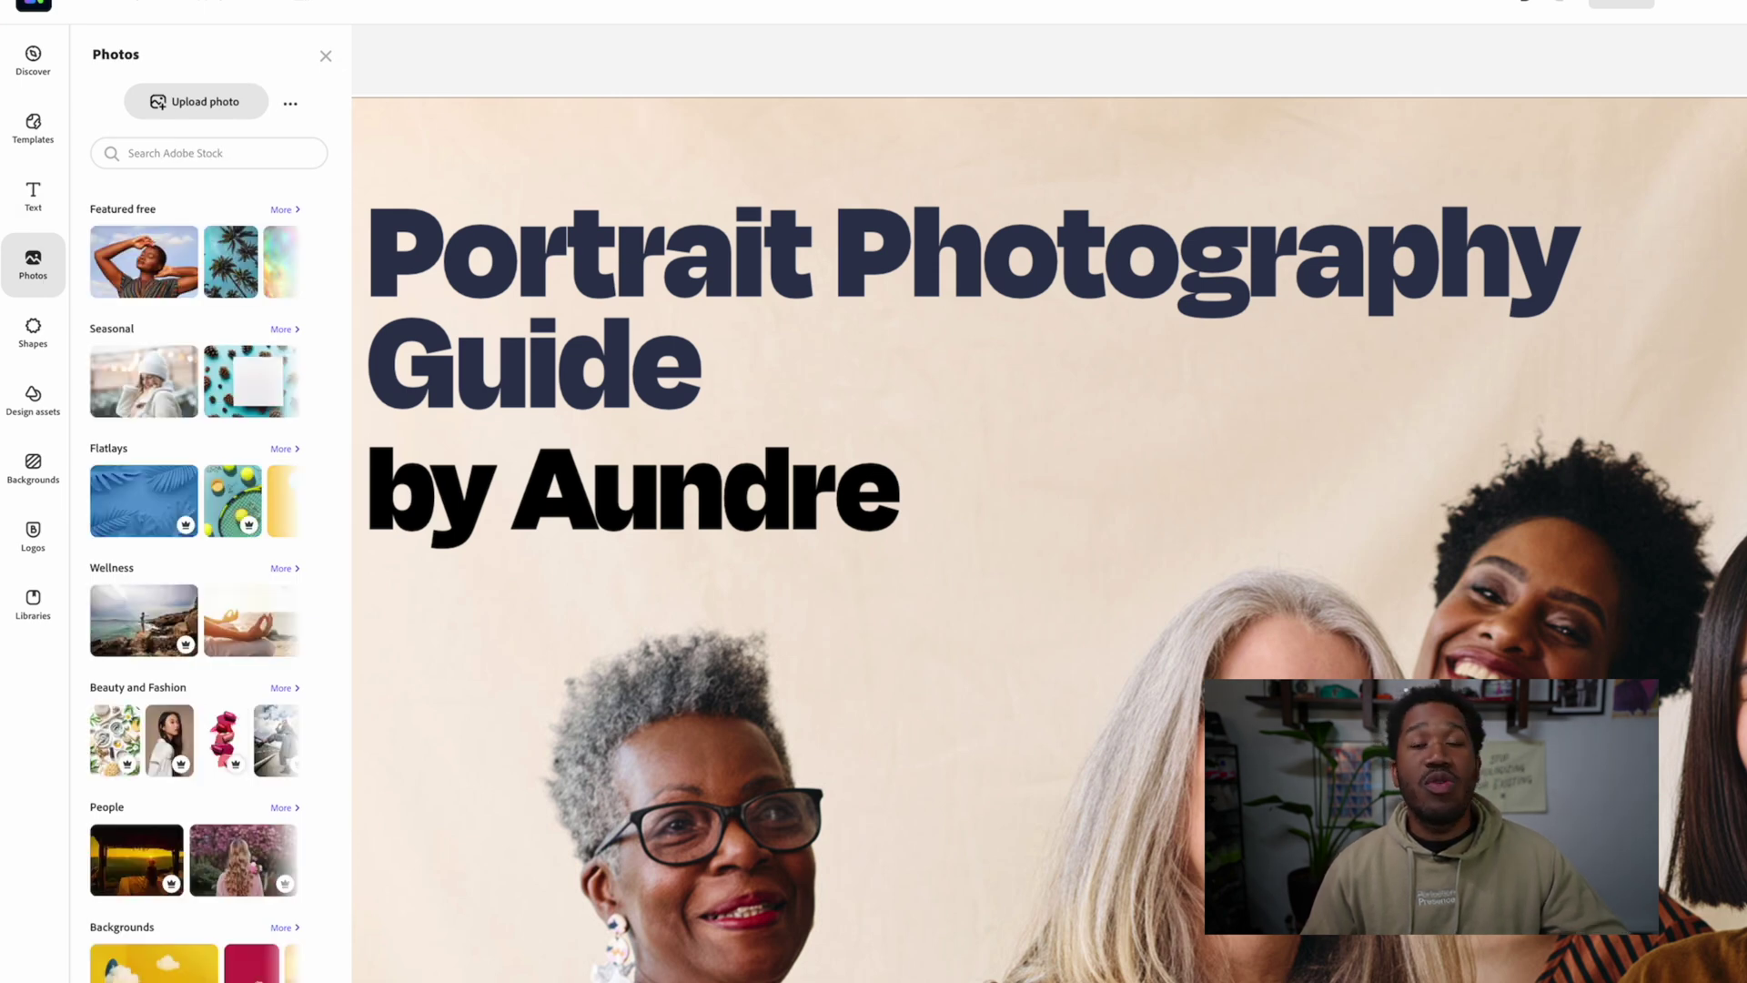
click(290, 106)
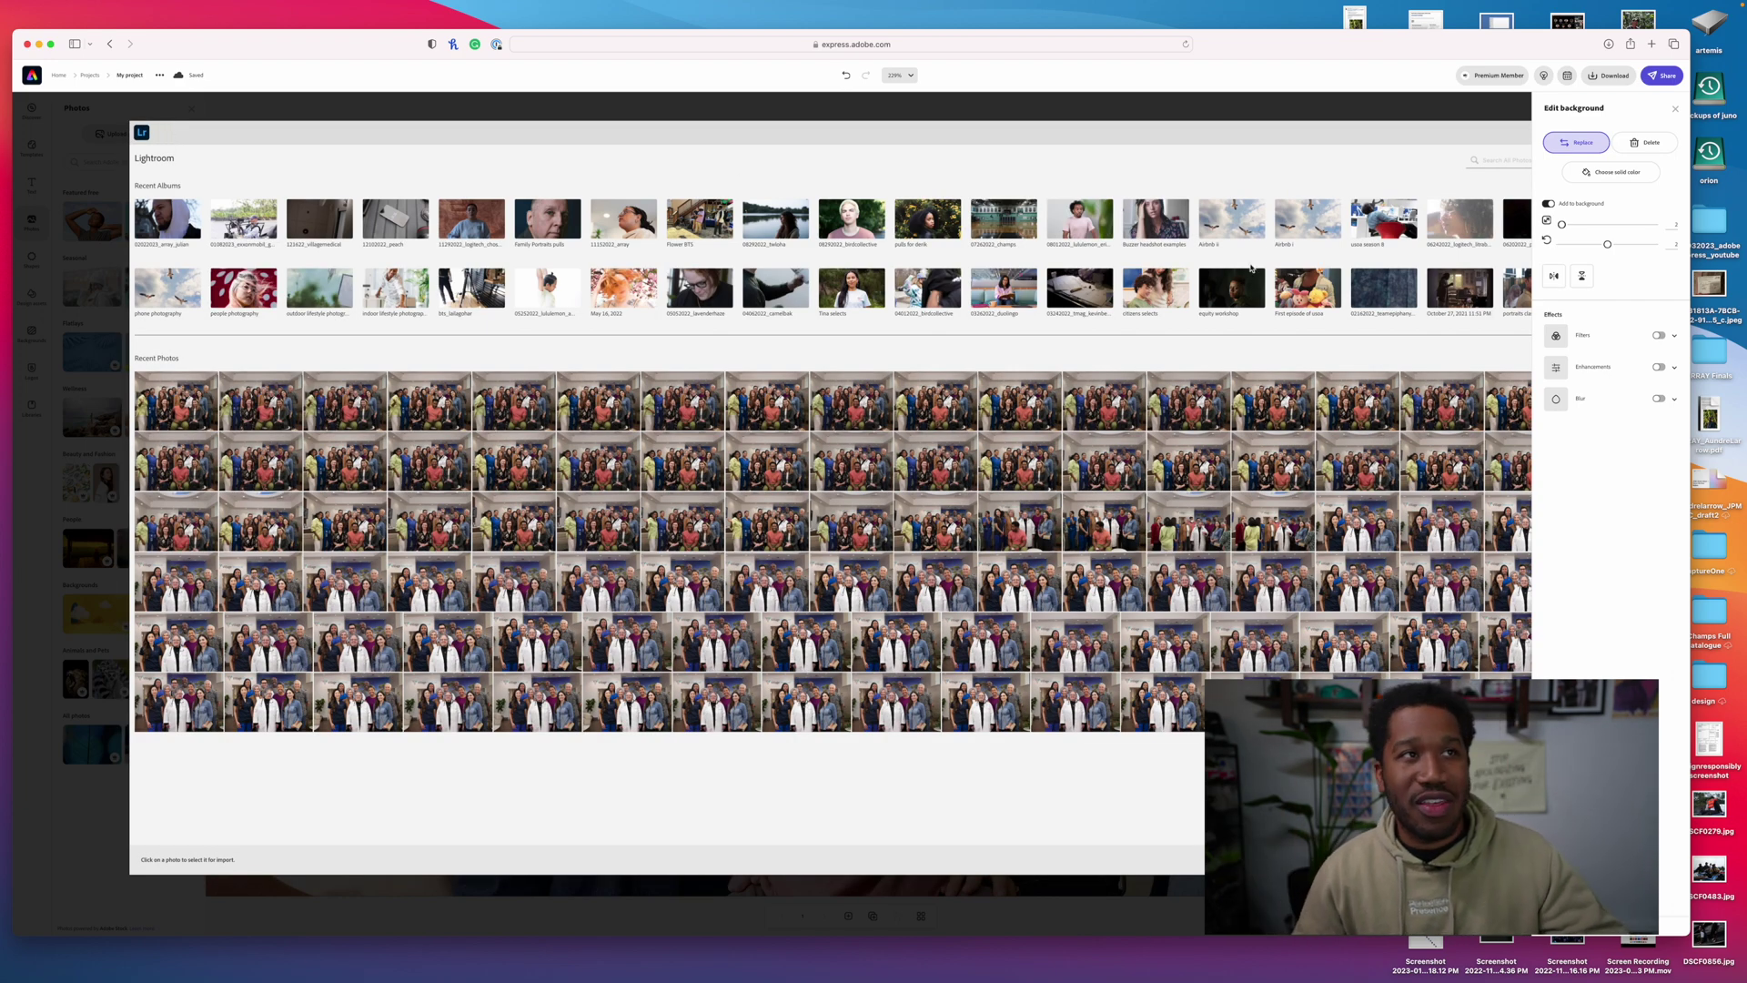
click(1254, 228)
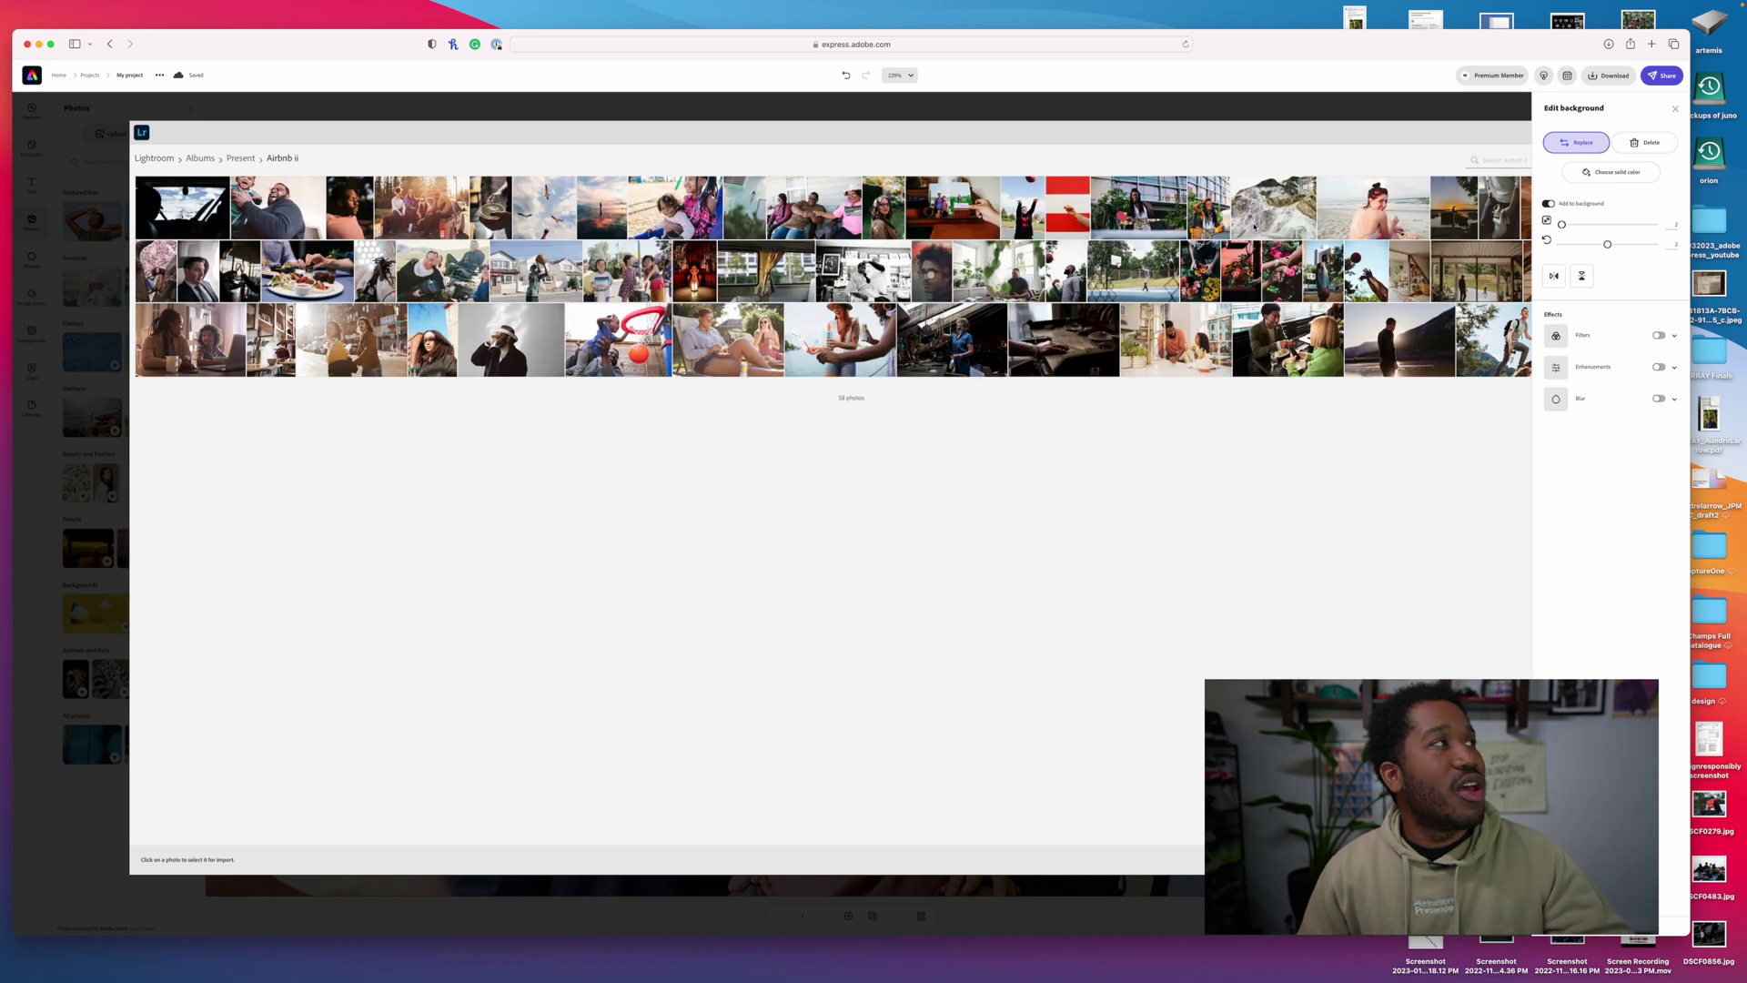
click(435, 202)
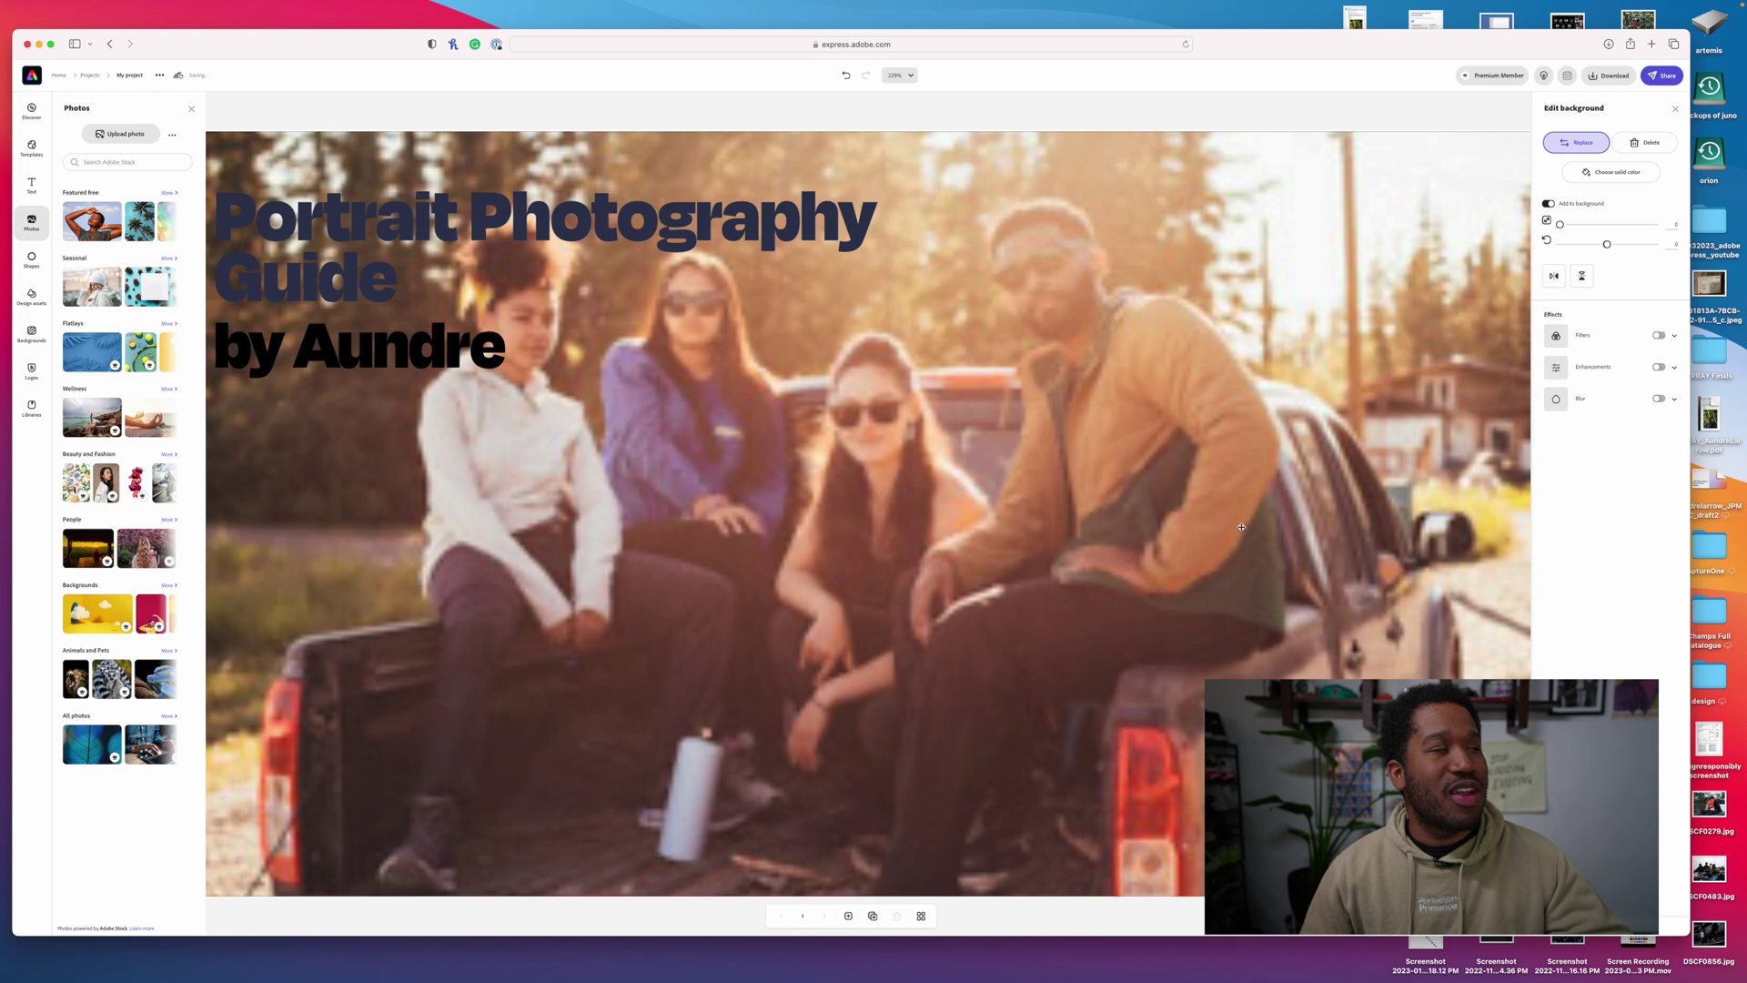
Resize the design to Pinterest portrait, then switch to the landscape format
click(1073, 128)
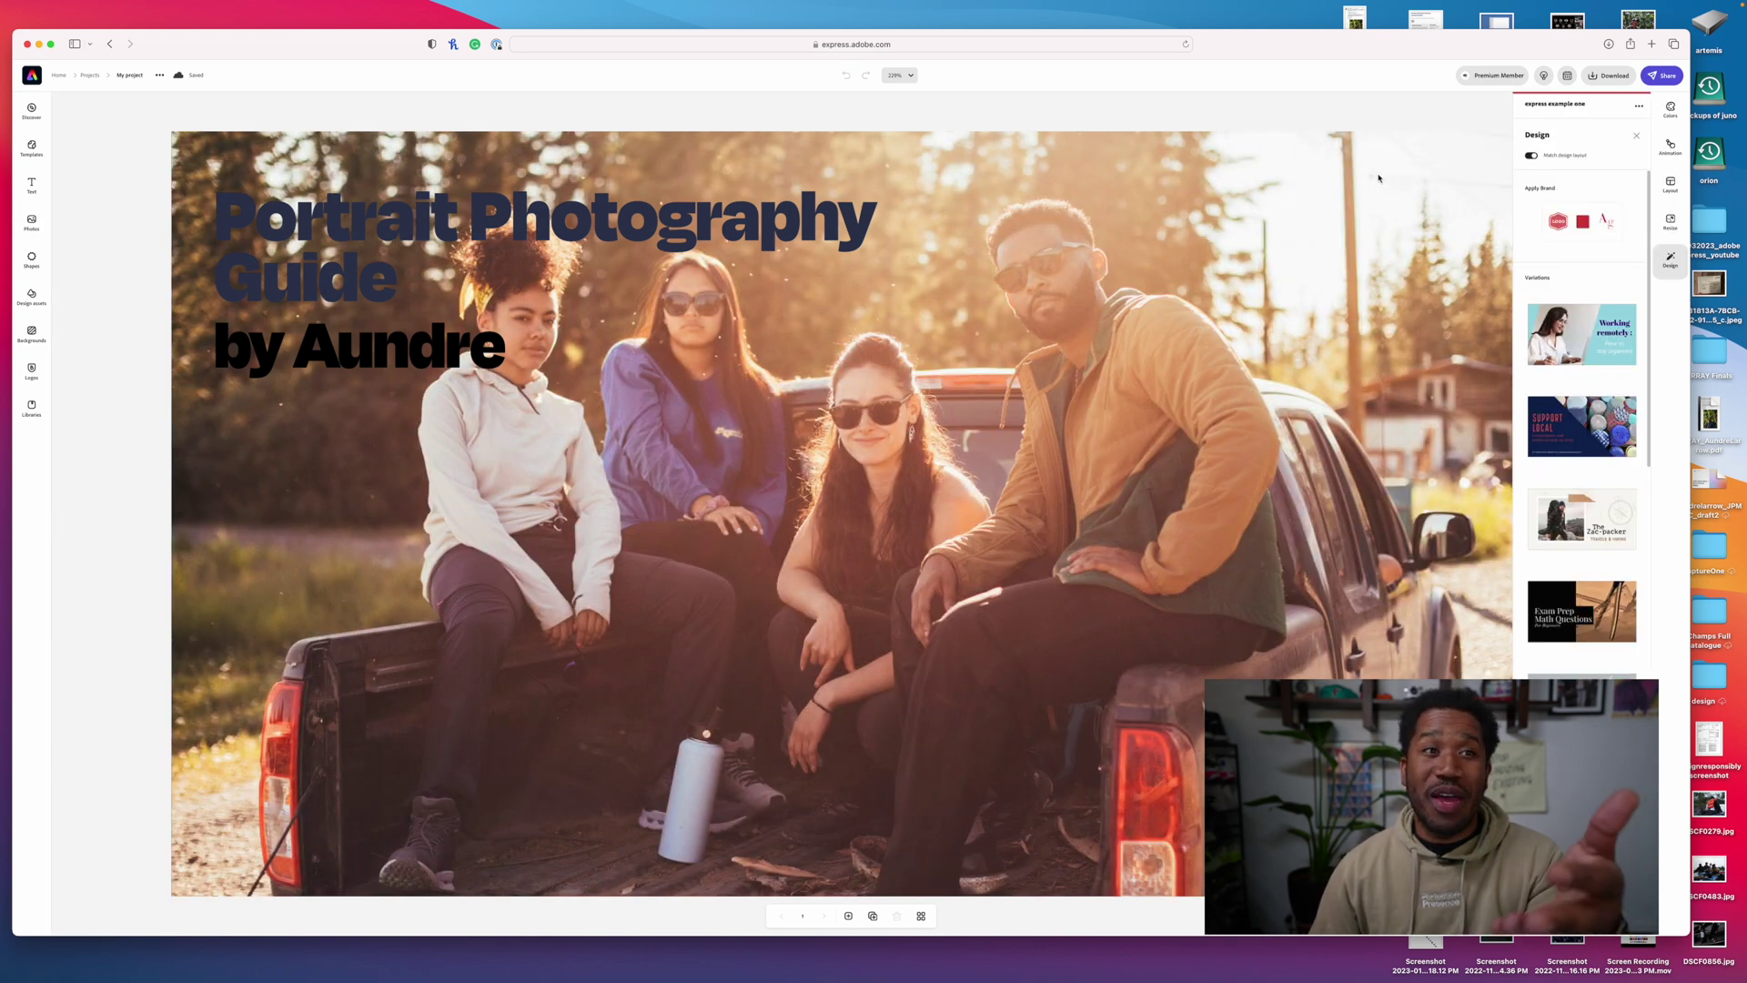
click(1671, 222)
click(1582, 619)
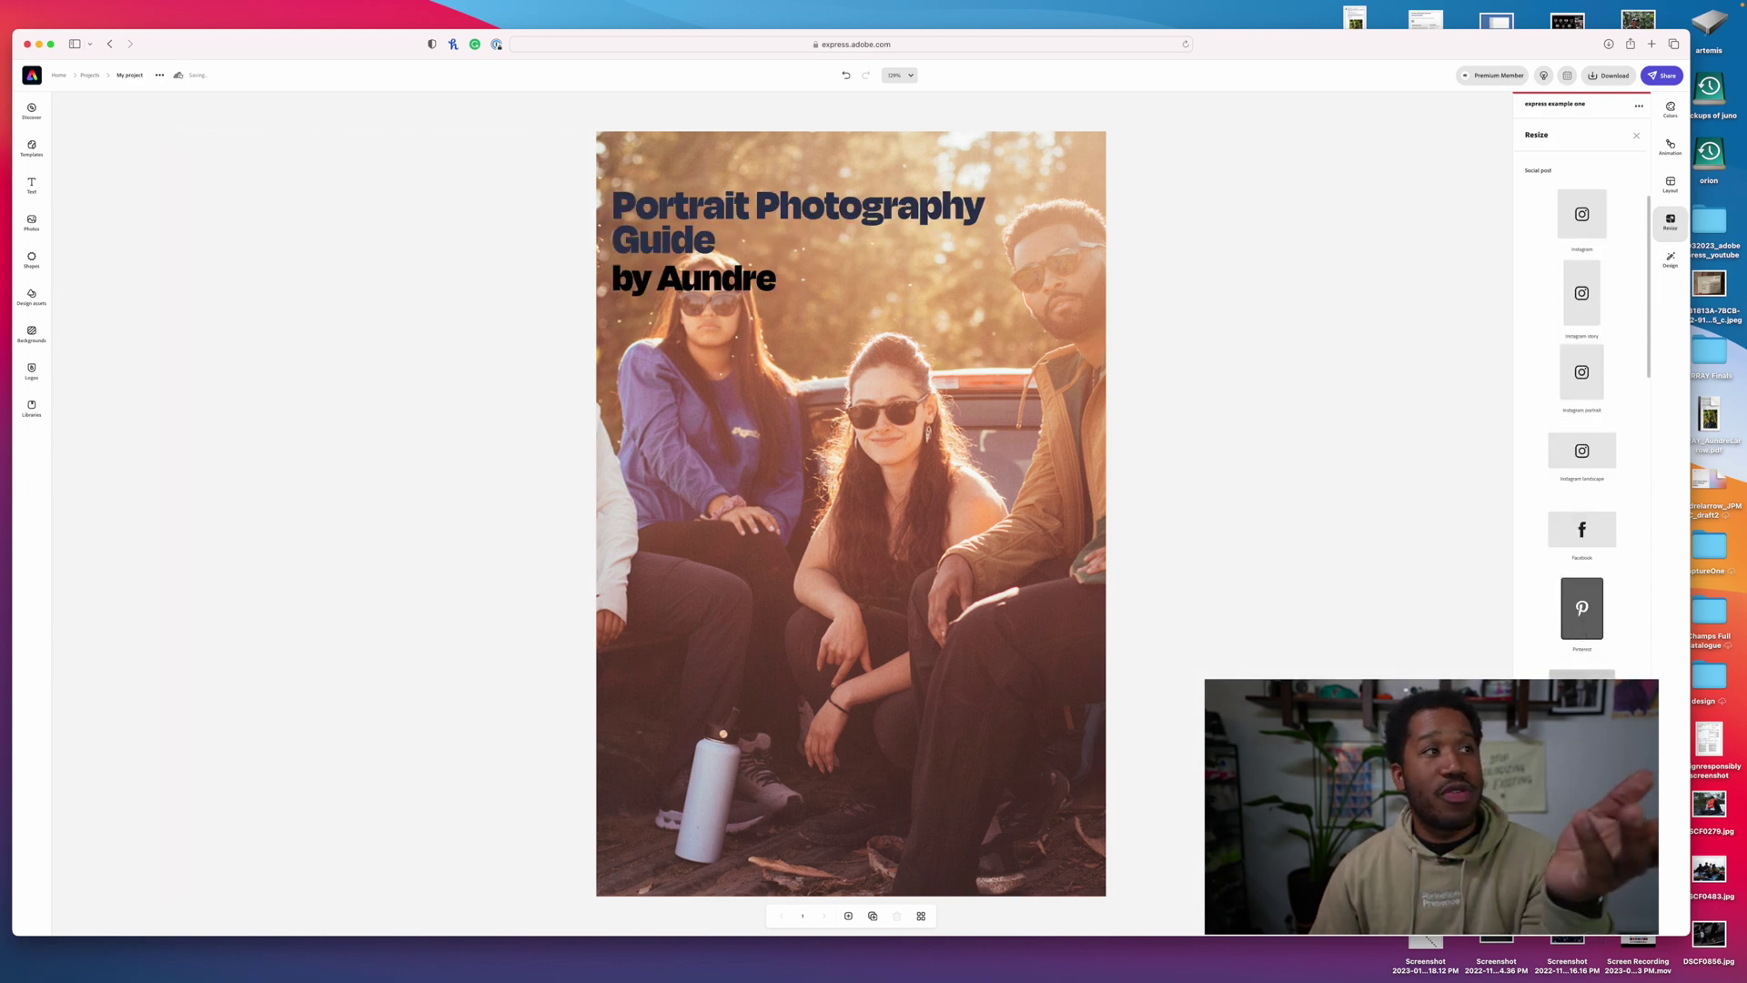
click(1581, 696)
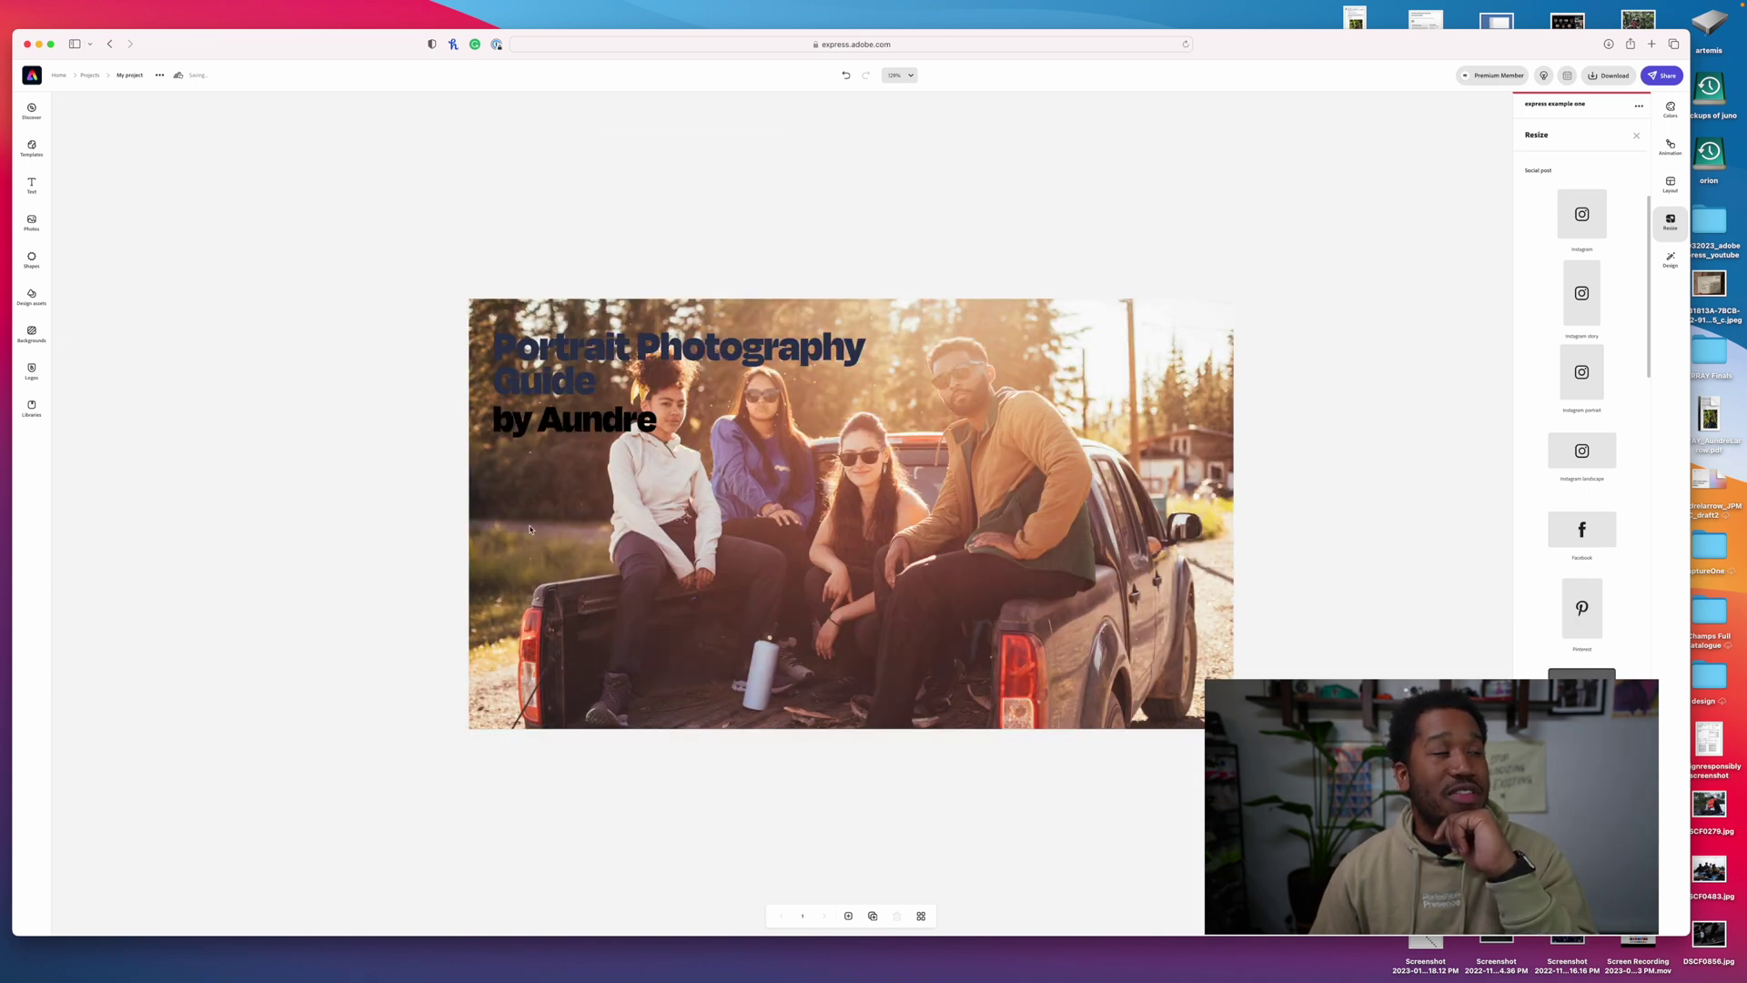
Download the landscape thumbnail as a JPG
click(550, 358)
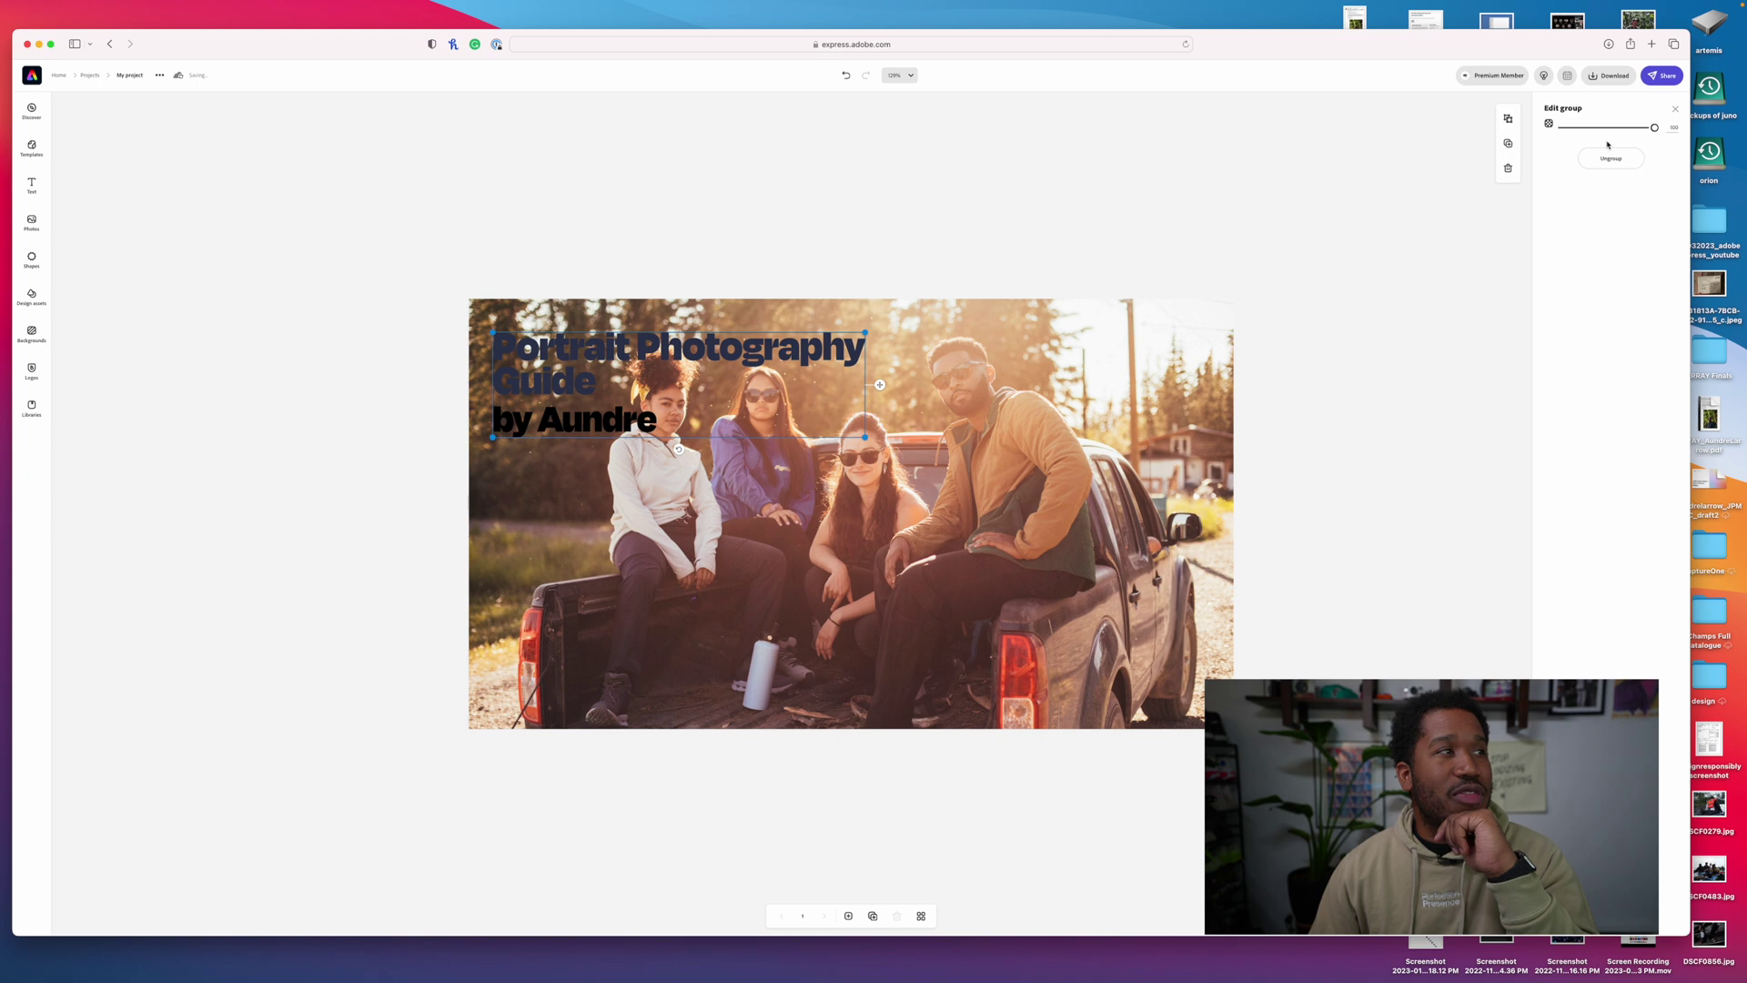
click(1676, 109)
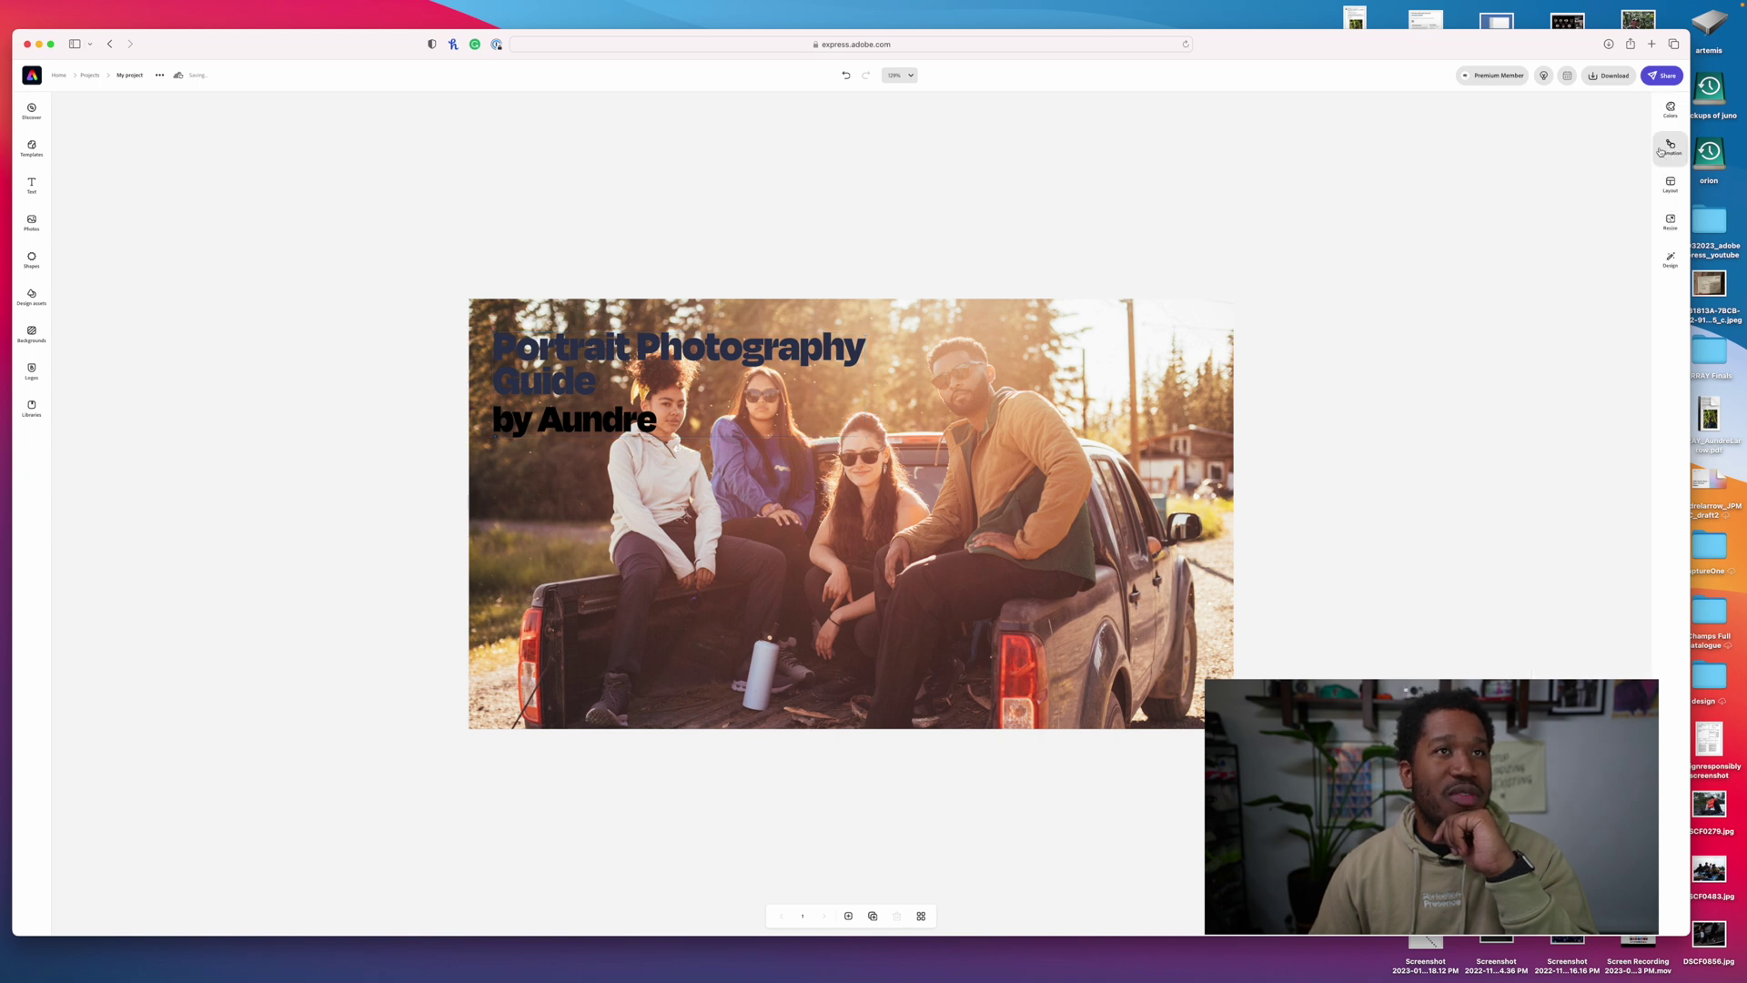
click(1621, 78)
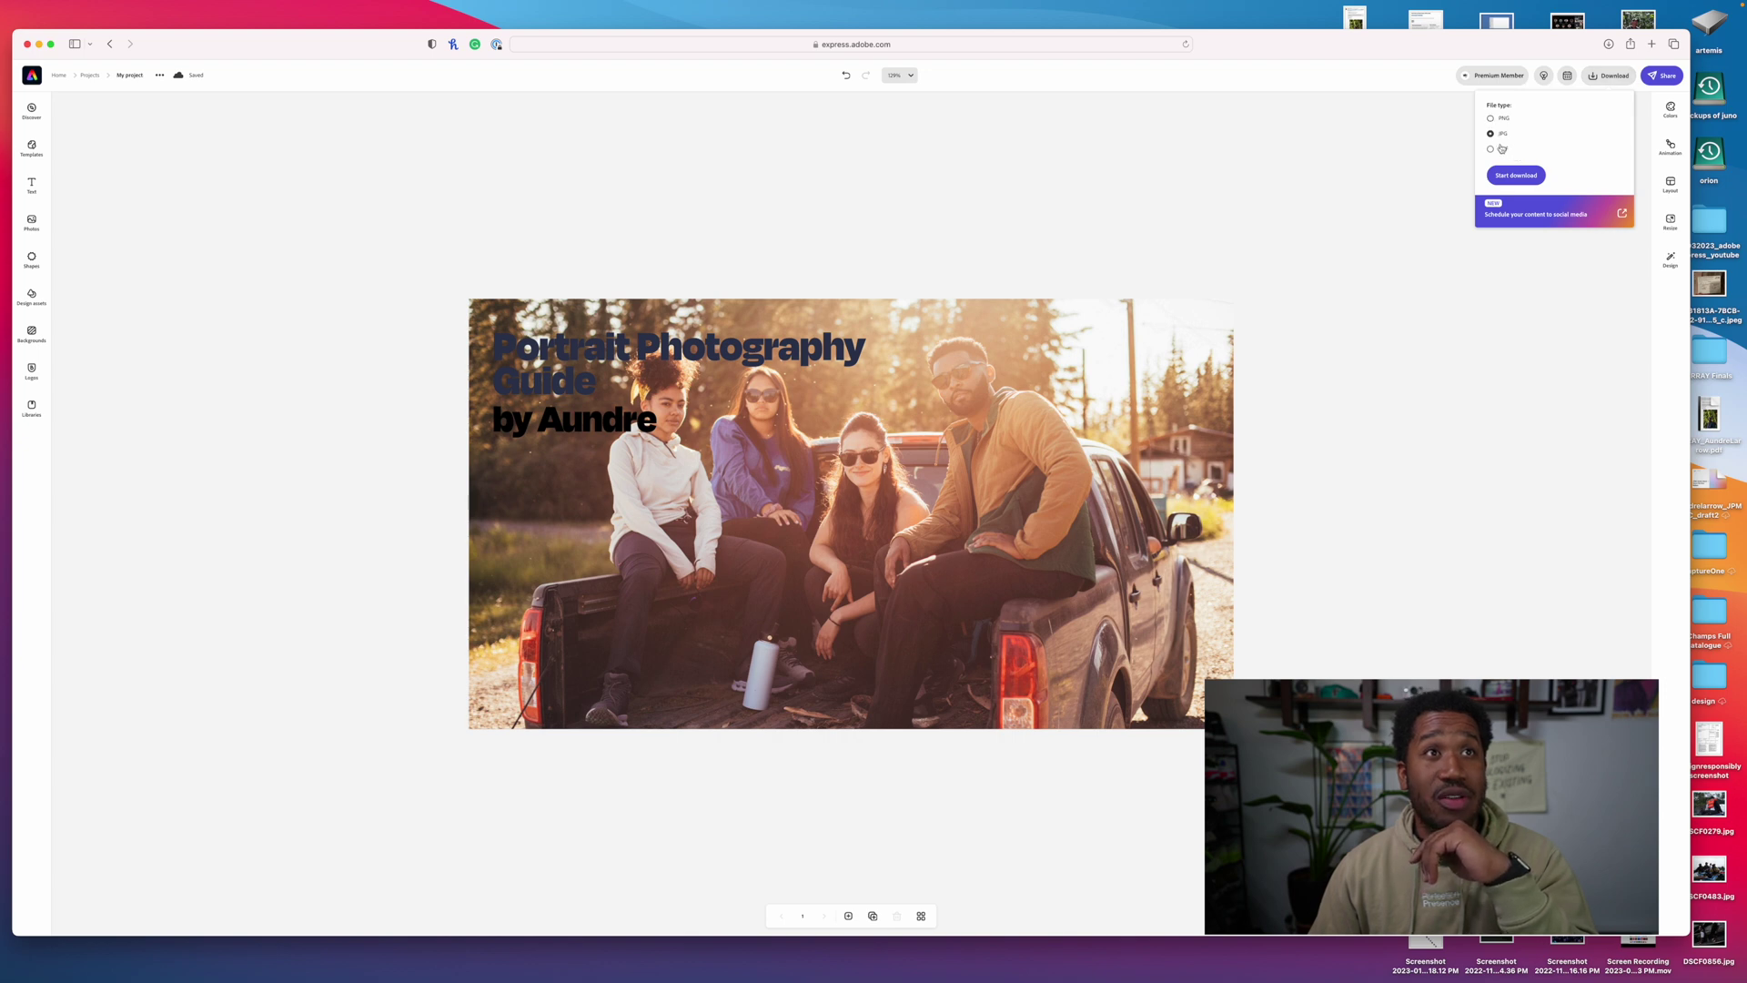
click(1516, 175)
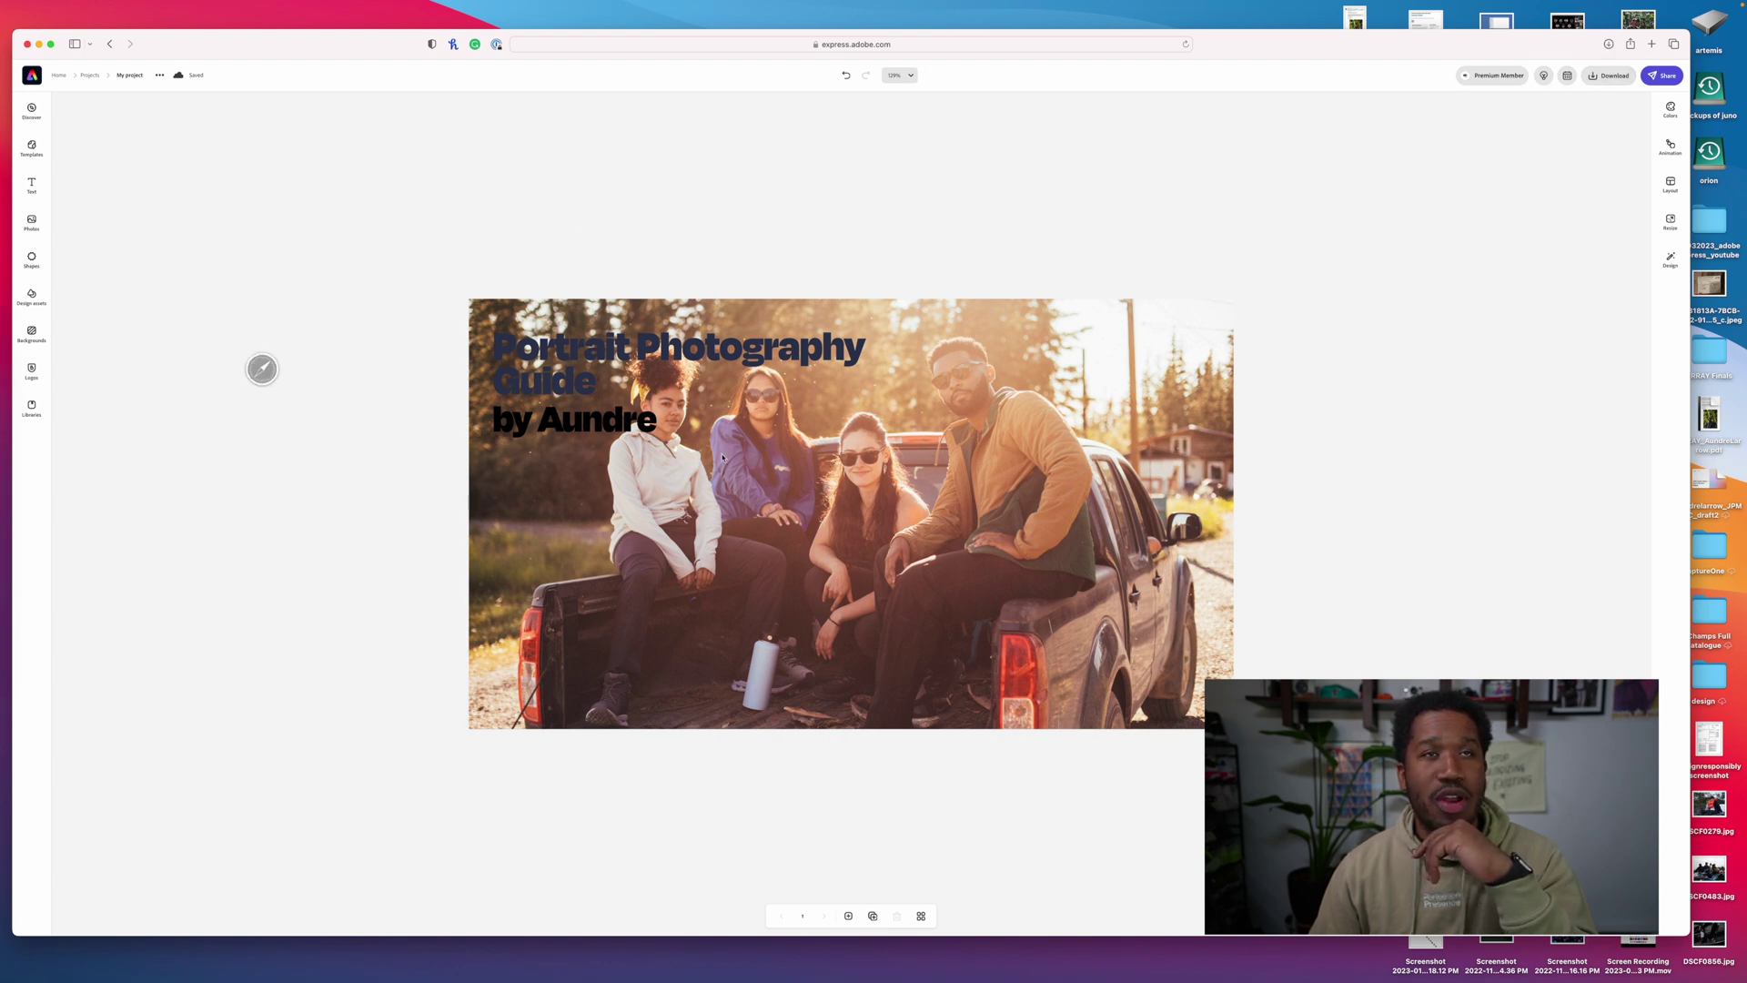
click(684, 381)
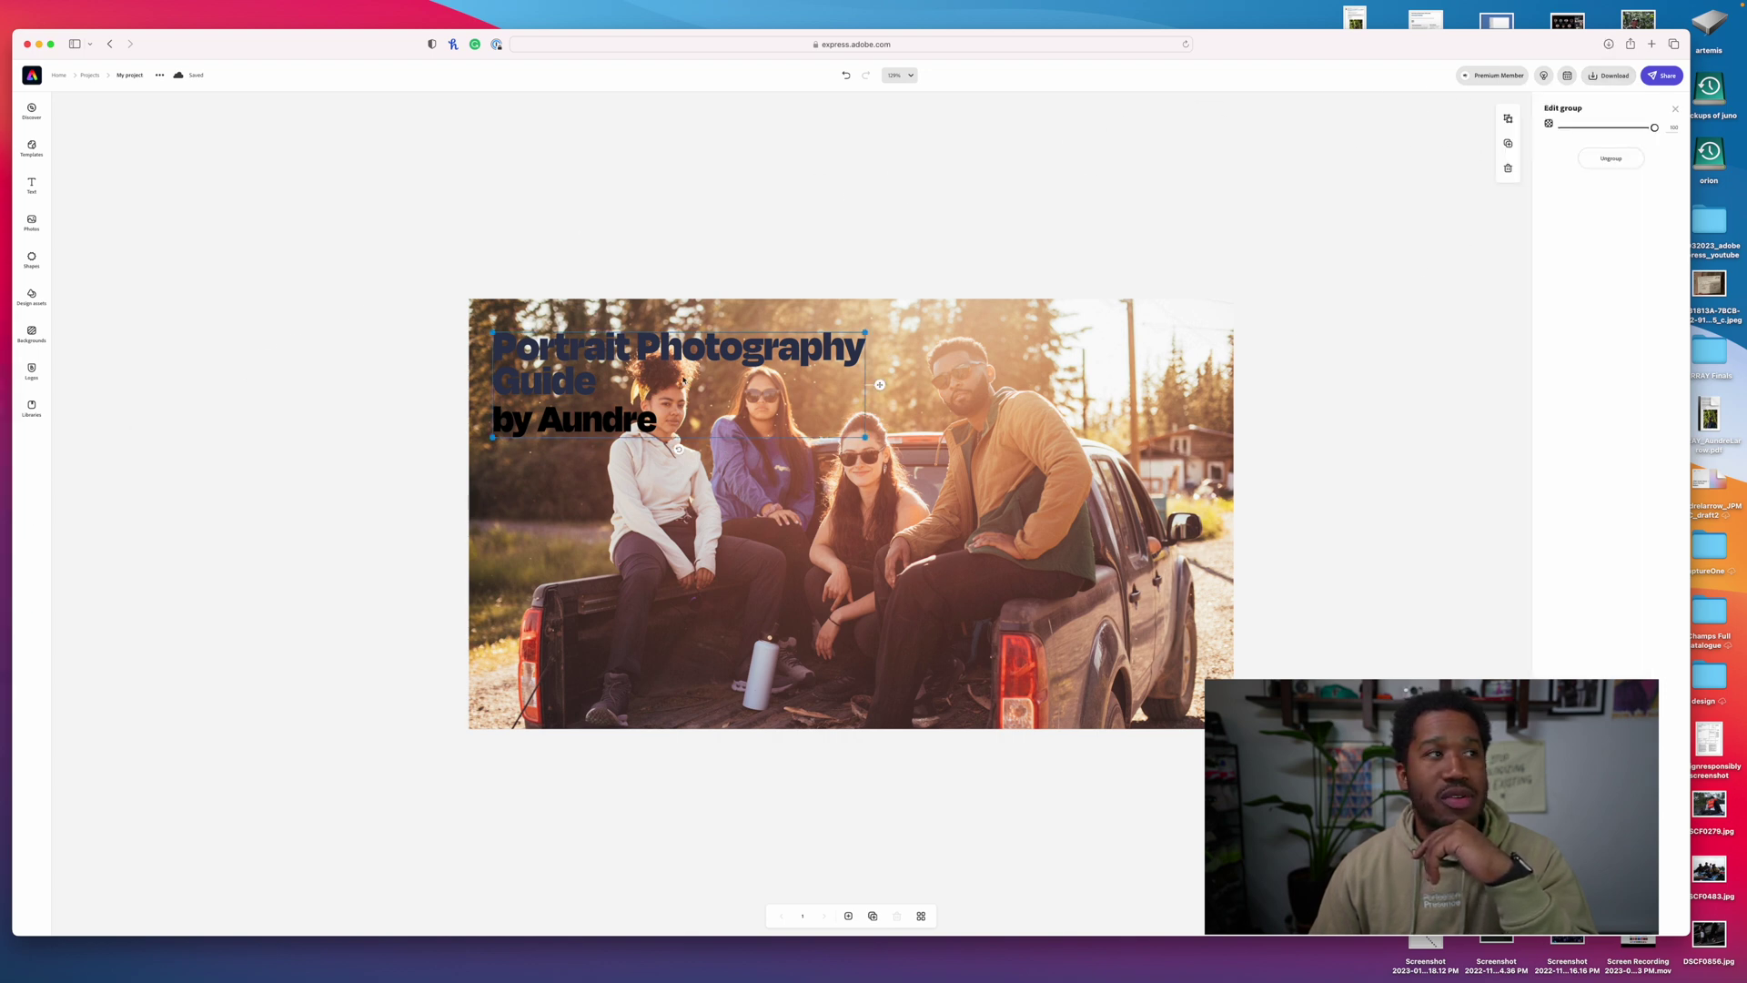
Shuffle the title colours until the heading is white and the byline slate blue
click(1675, 108)
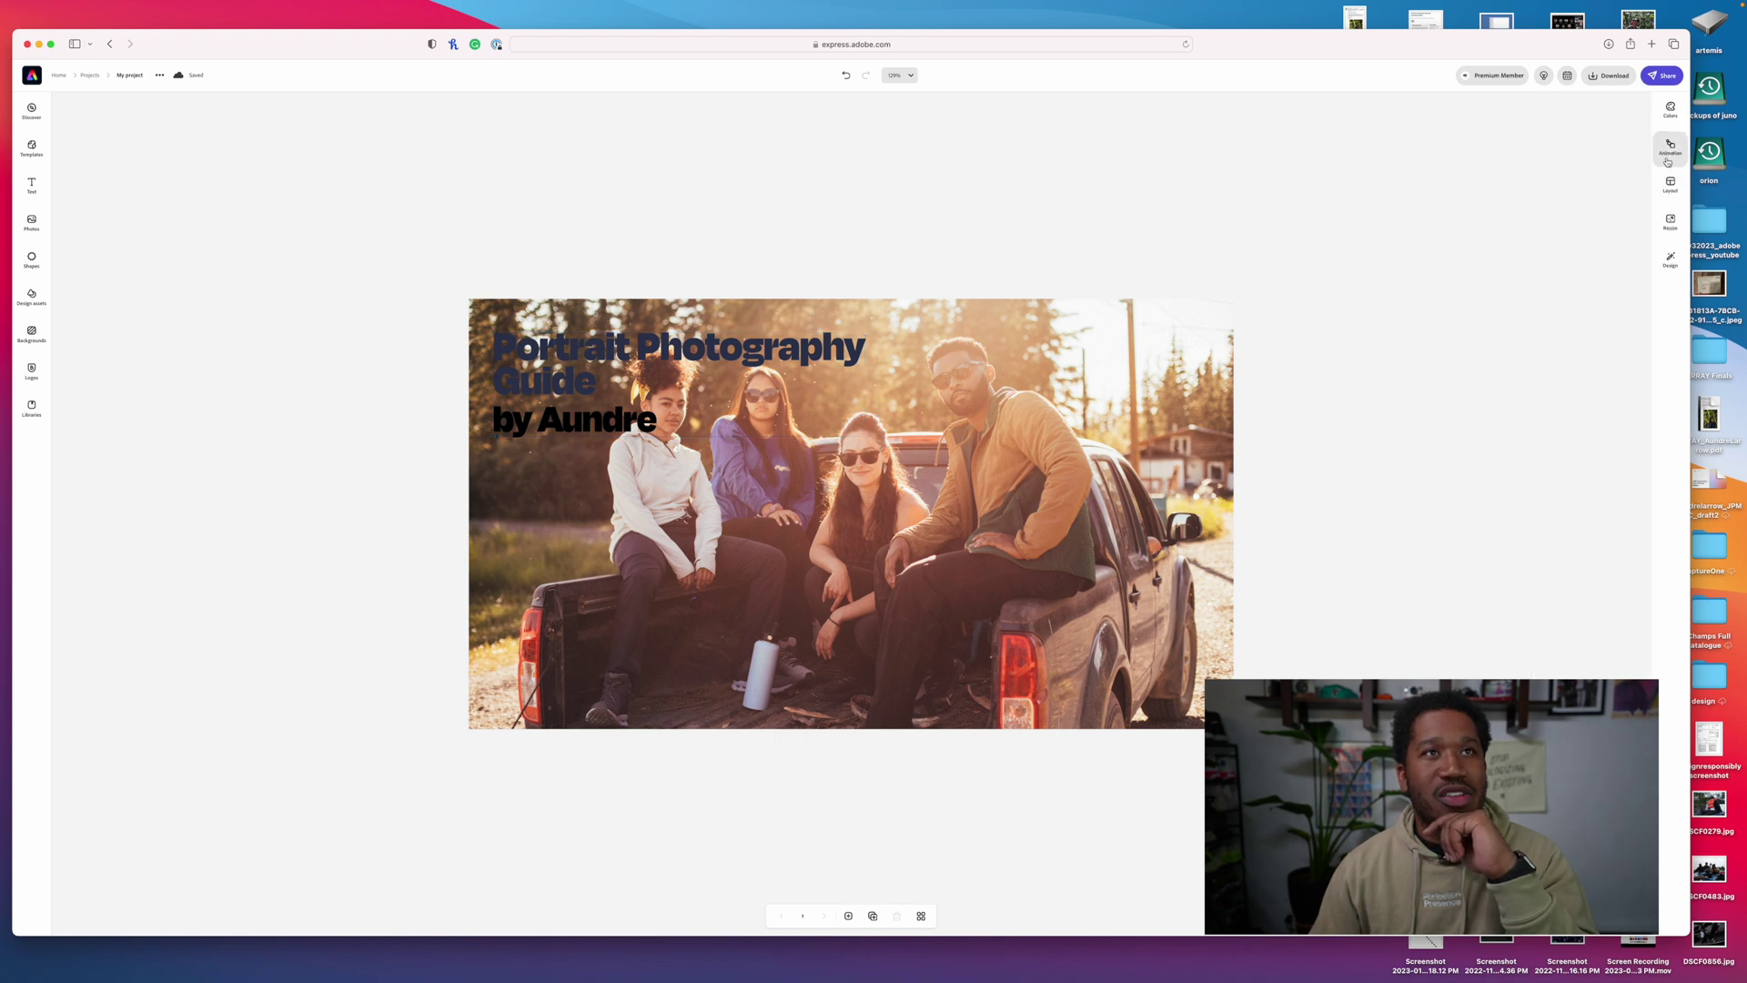
click(1669, 118)
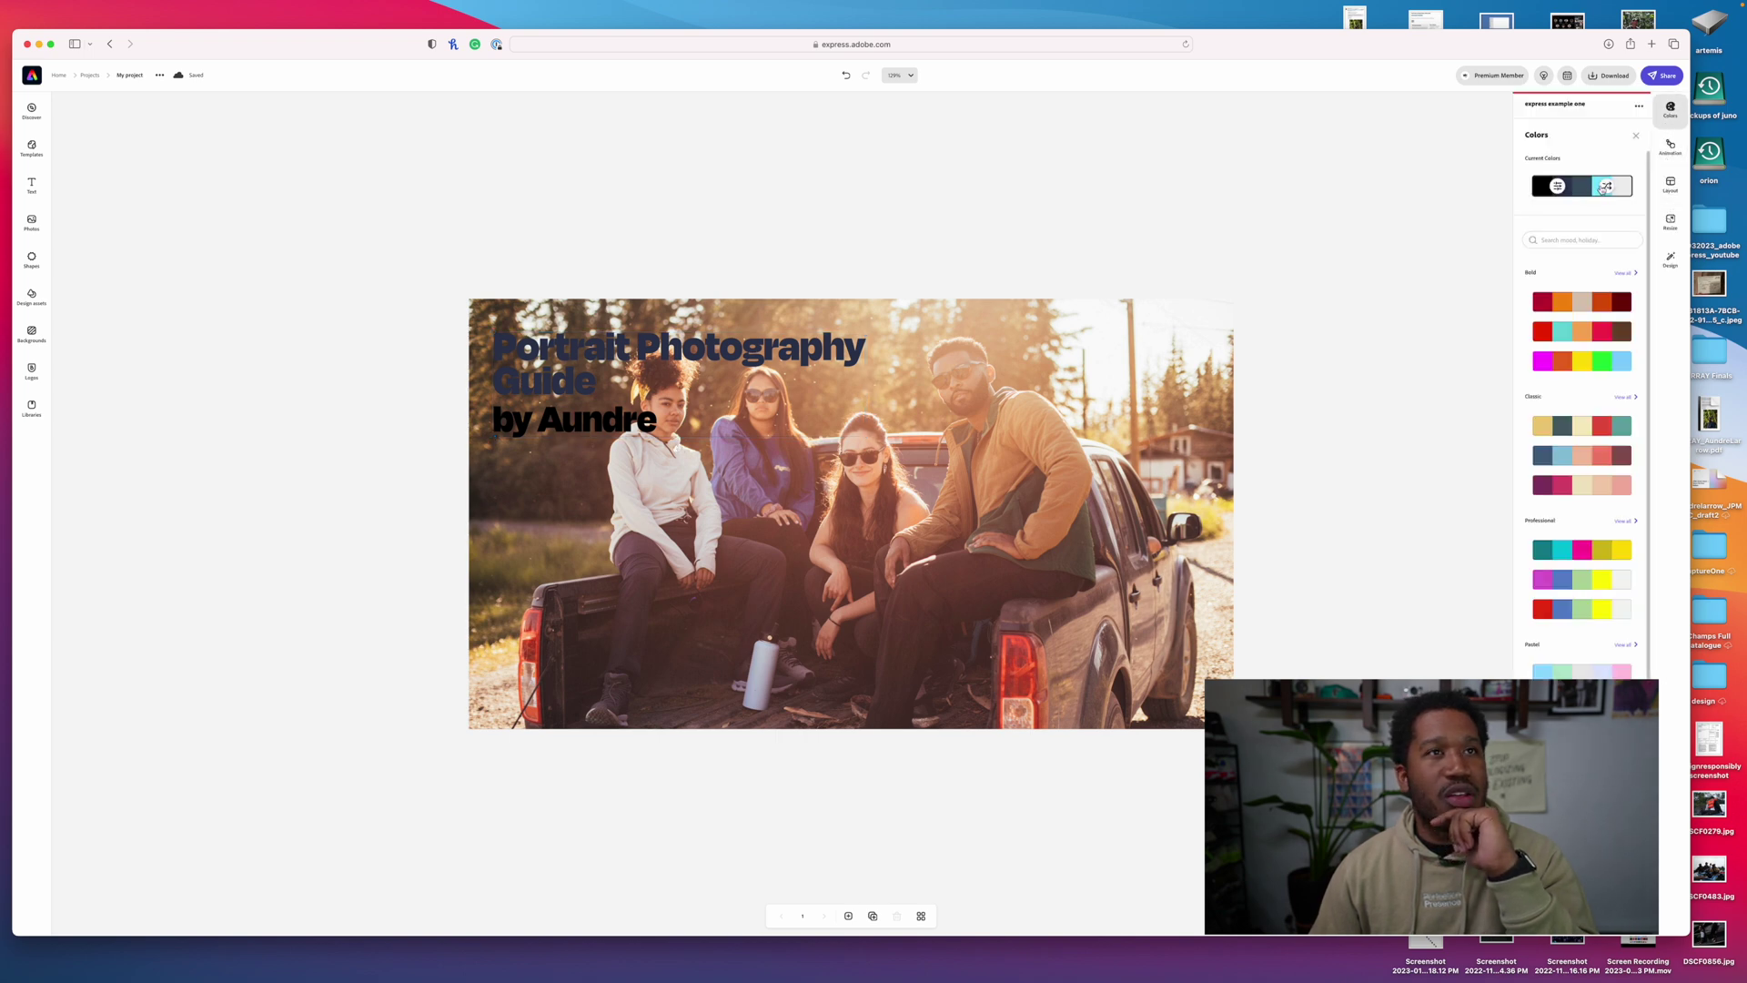
click(1605, 187)
click(1607, 188)
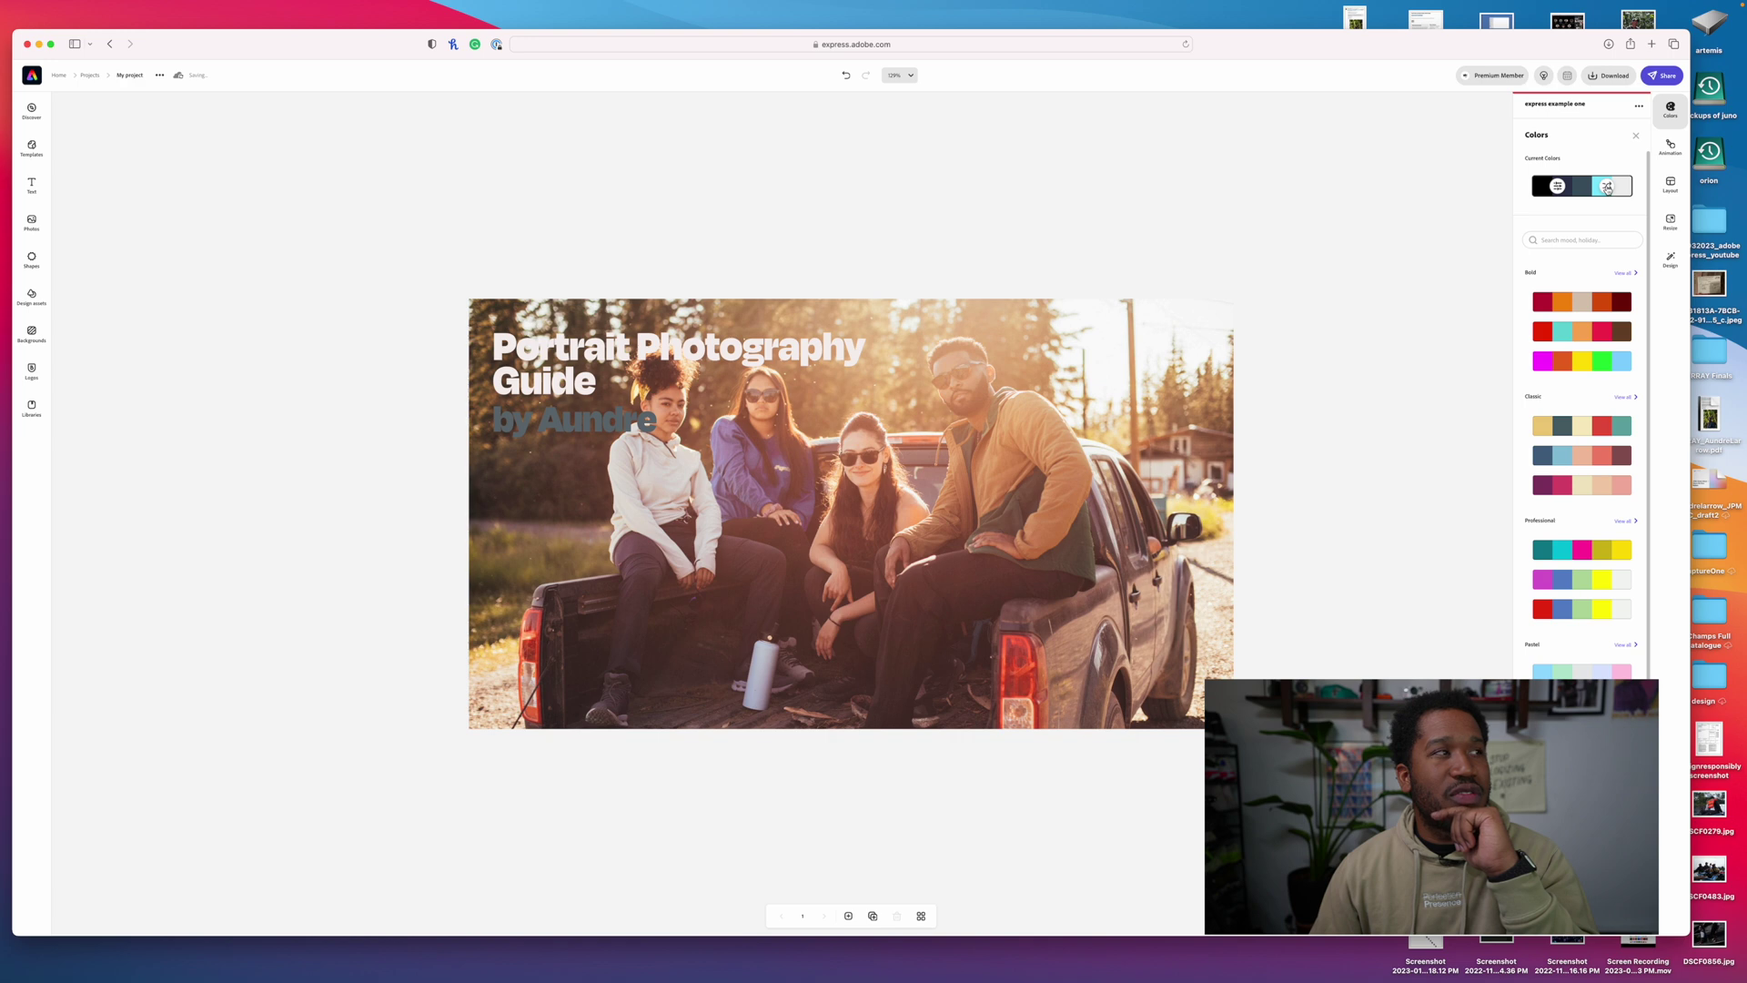
click(1607, 188)
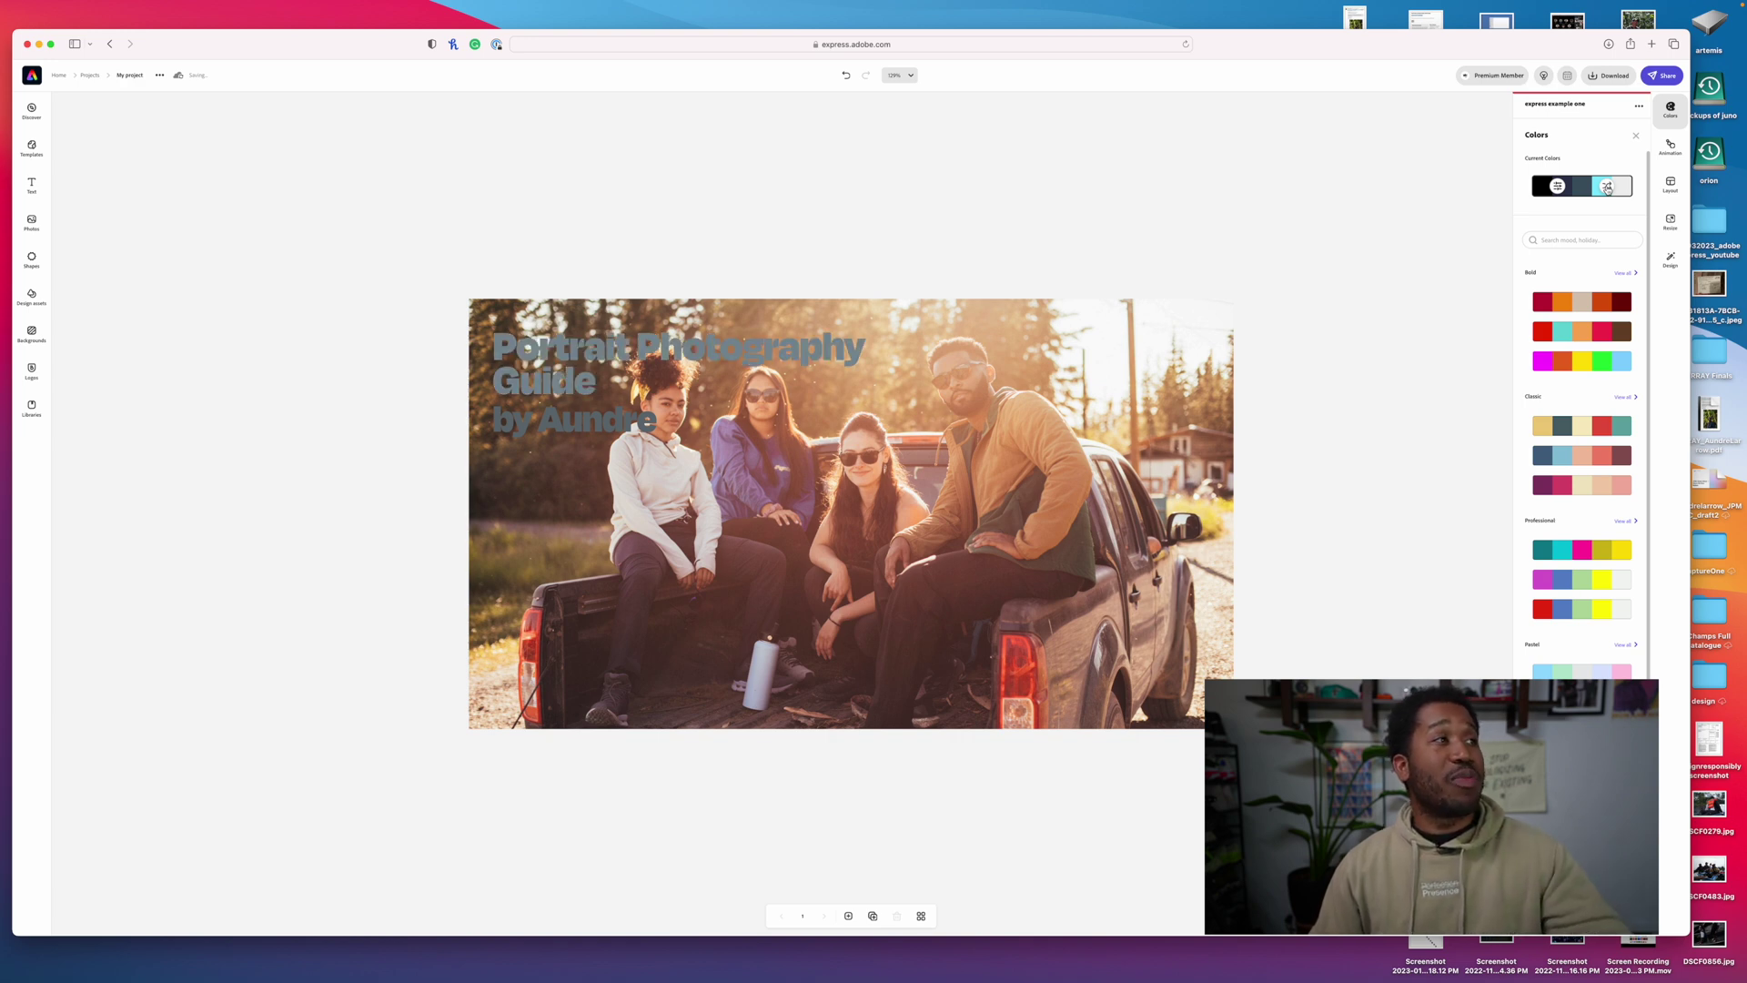
click(1607, 188)
Download the recoloured thumbnail as a JPG
click(1636, 136)
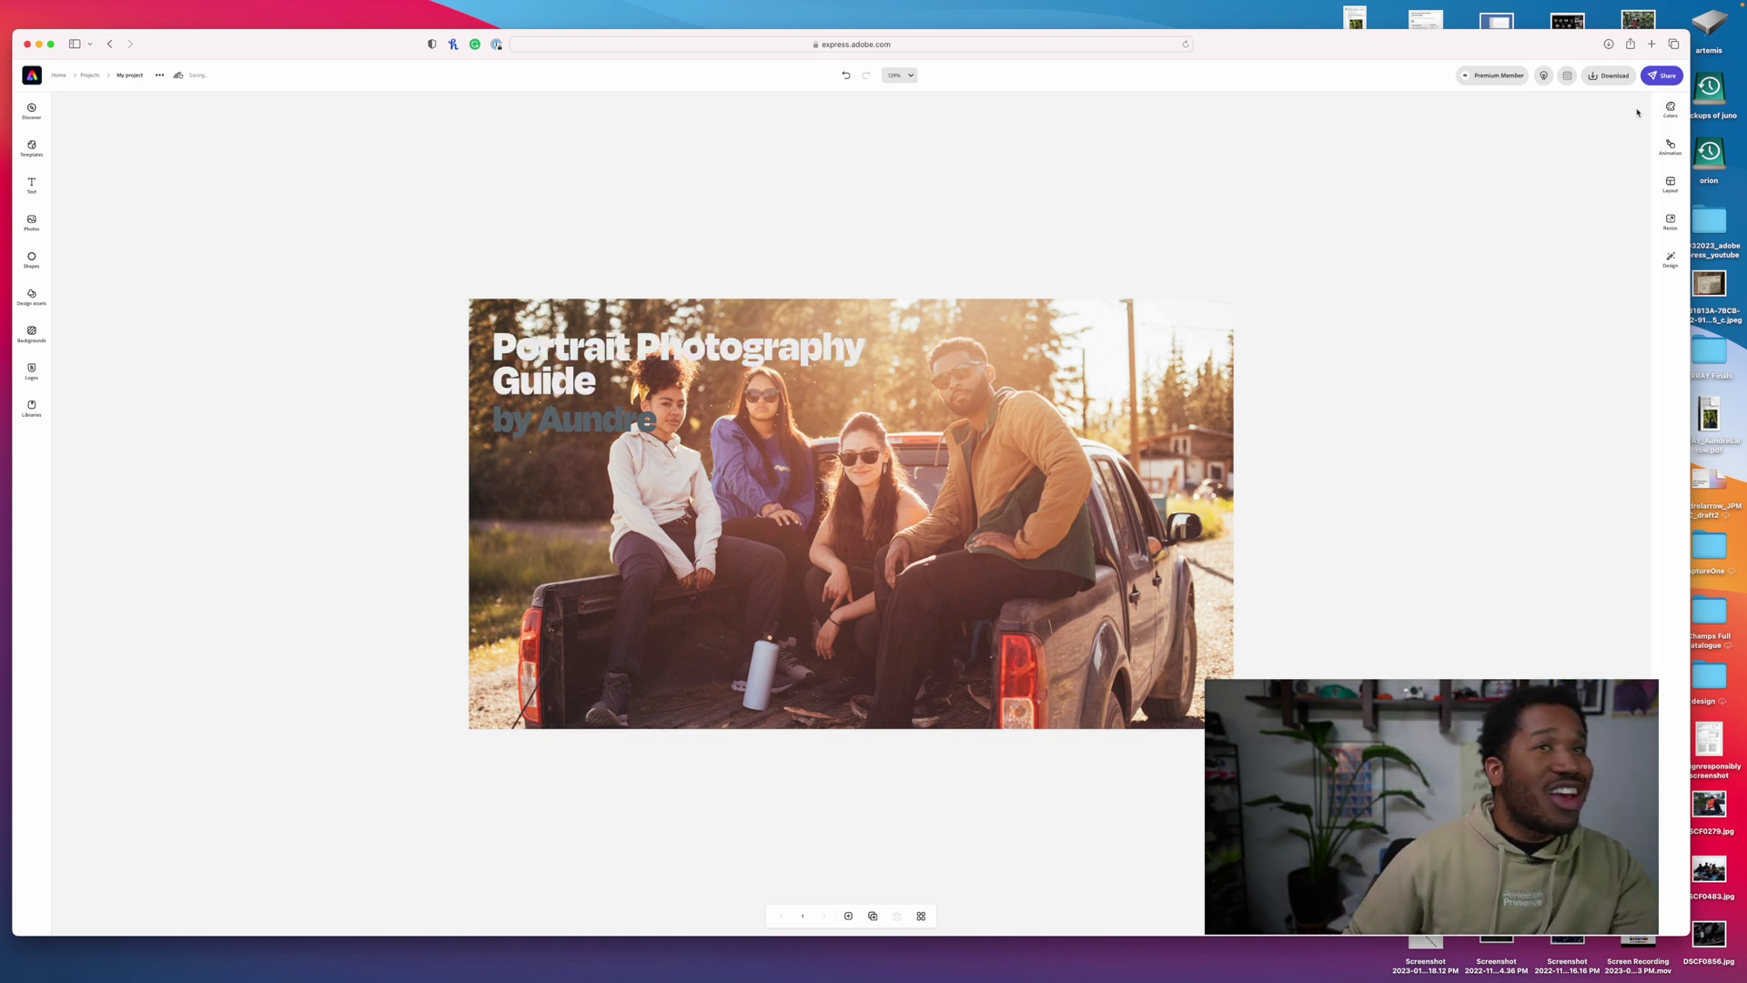
click(1608, 76)
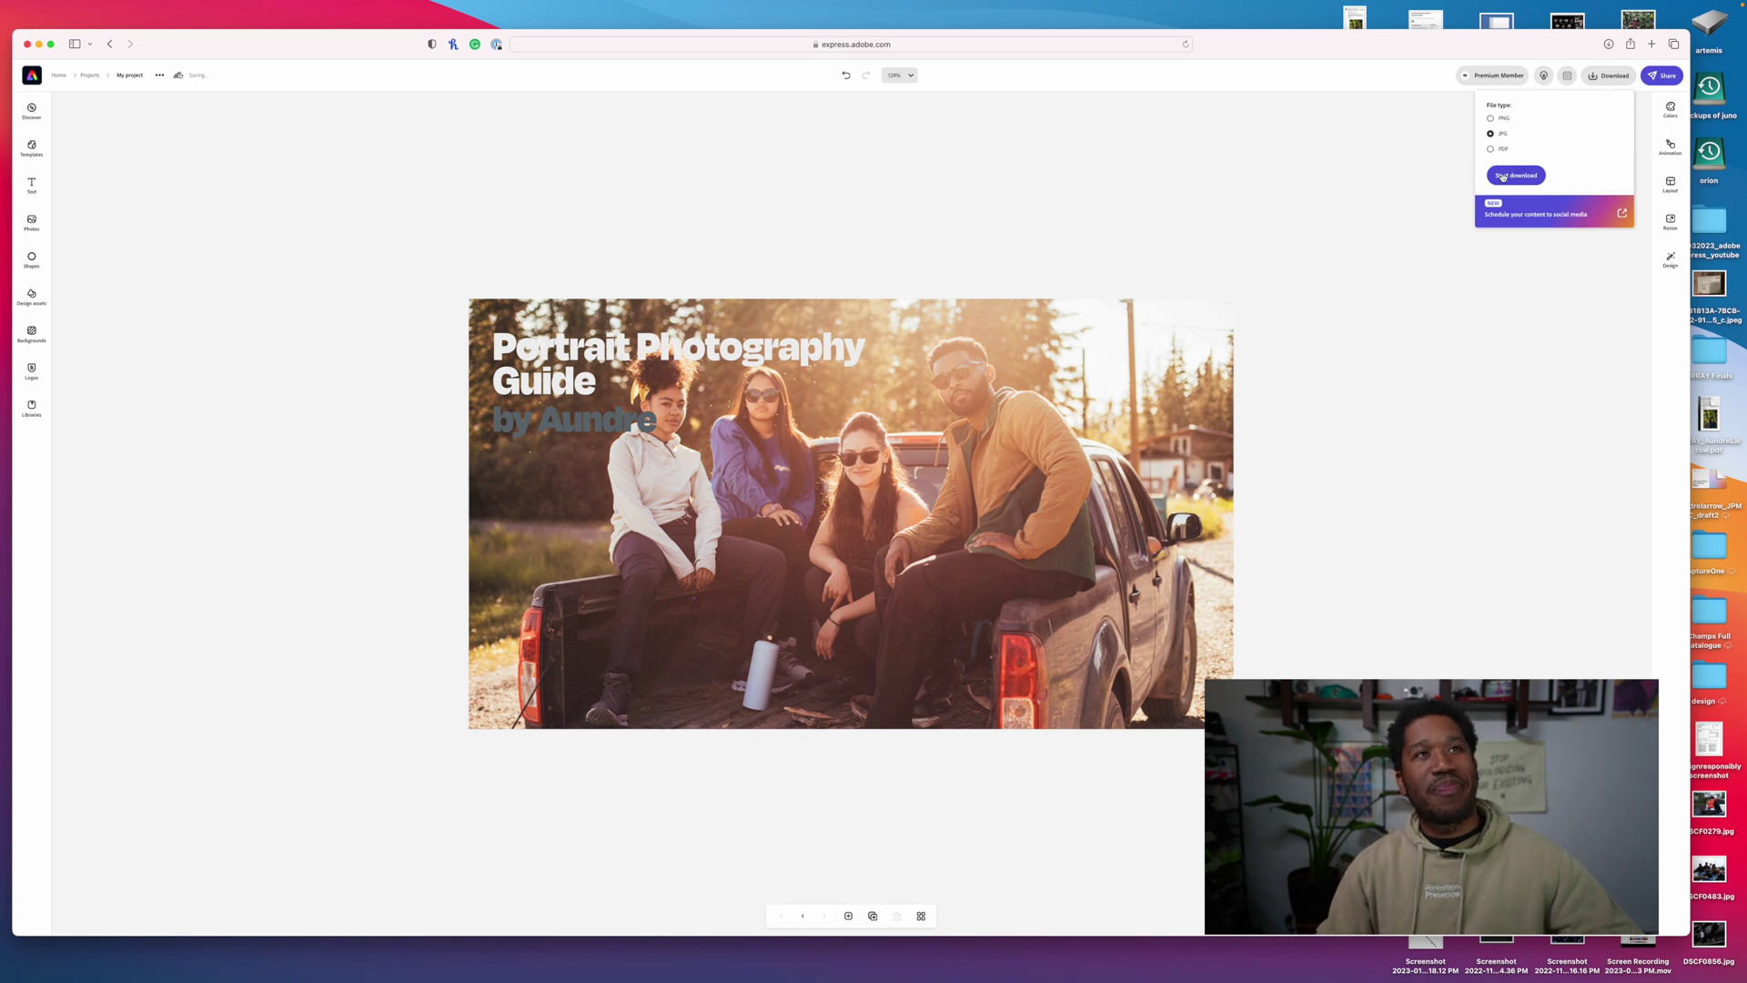
click(1503, 177)
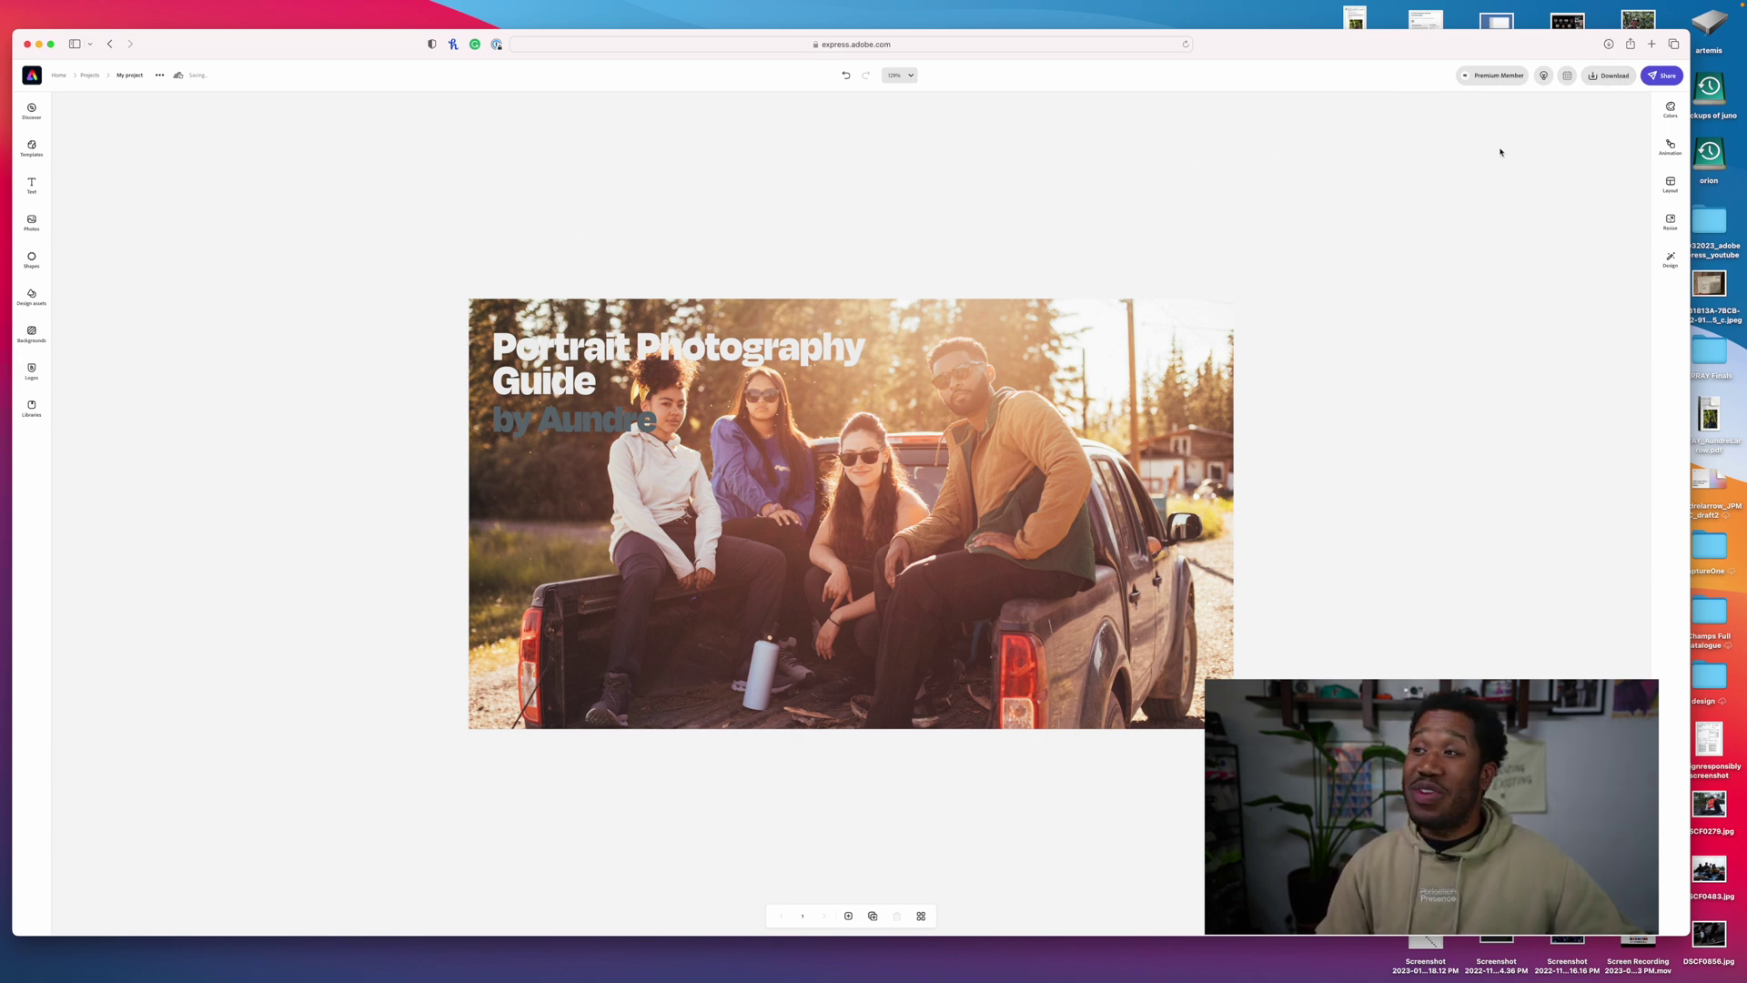